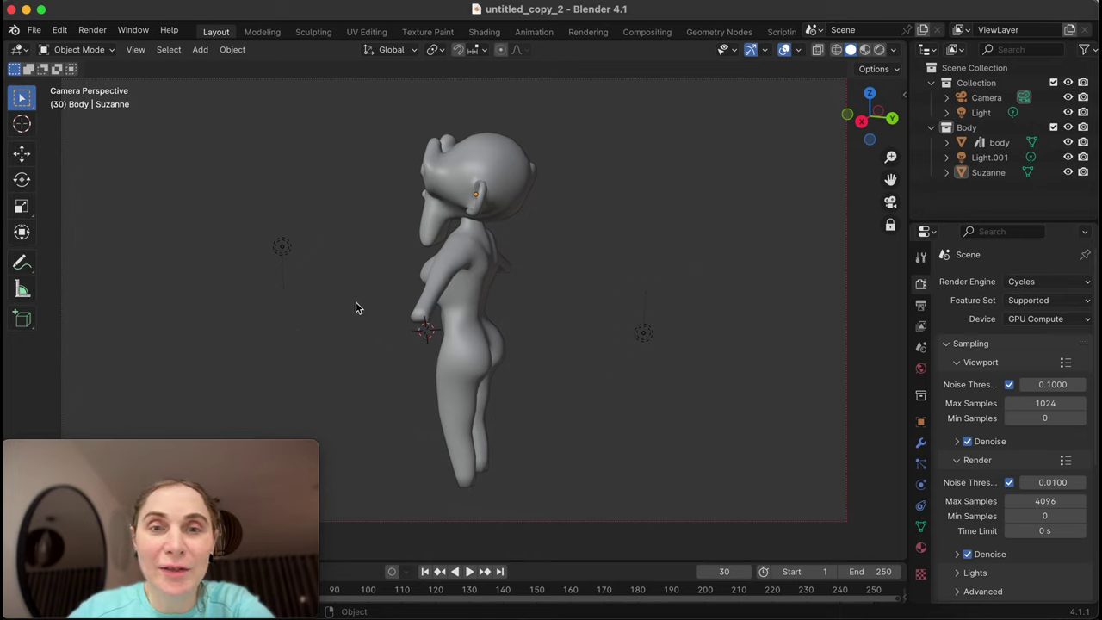
Preview the character model in wireframe and then in rendered shading from different sides.
middle_drag(321, 267, 577, 266)
scroll(497, 254, down, 2)
click(838, 50)
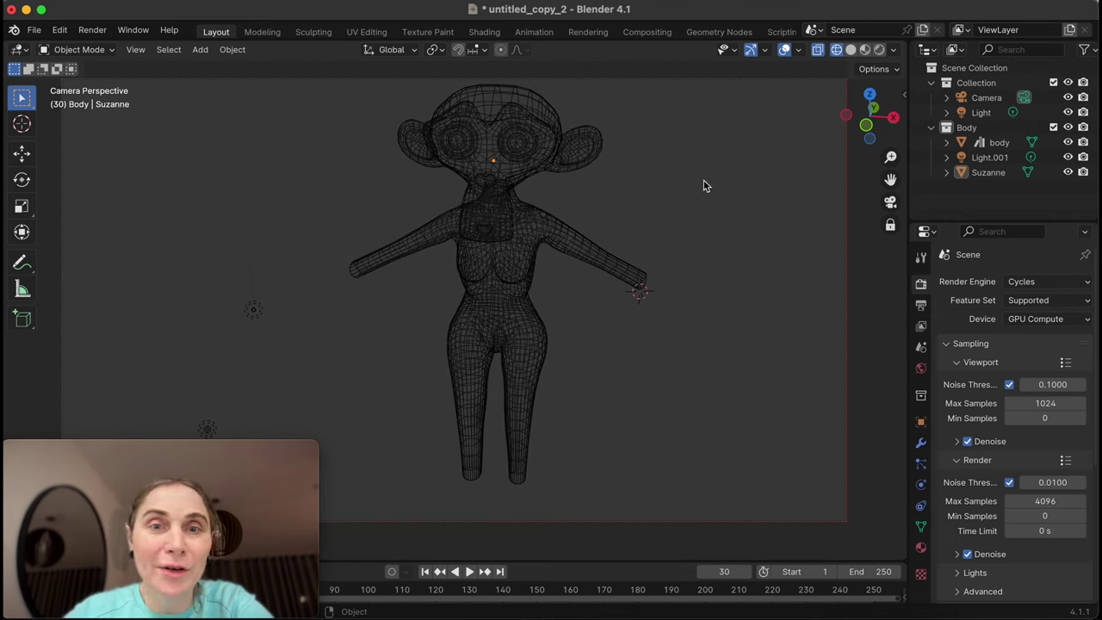
click(879, 49)
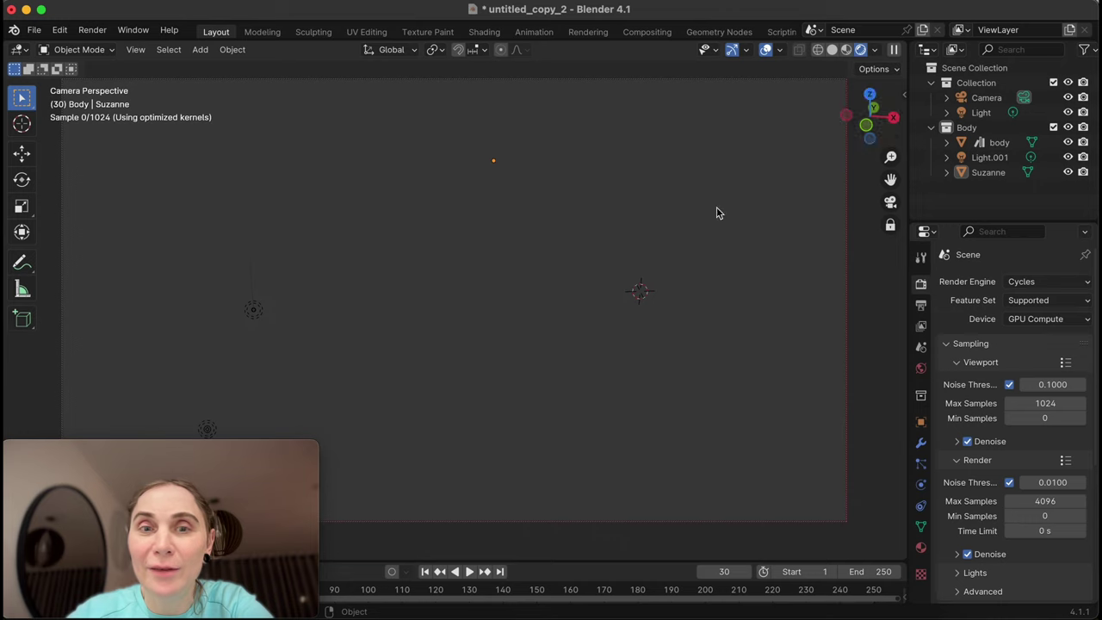
middle_drag(465, 266, 585, 261)
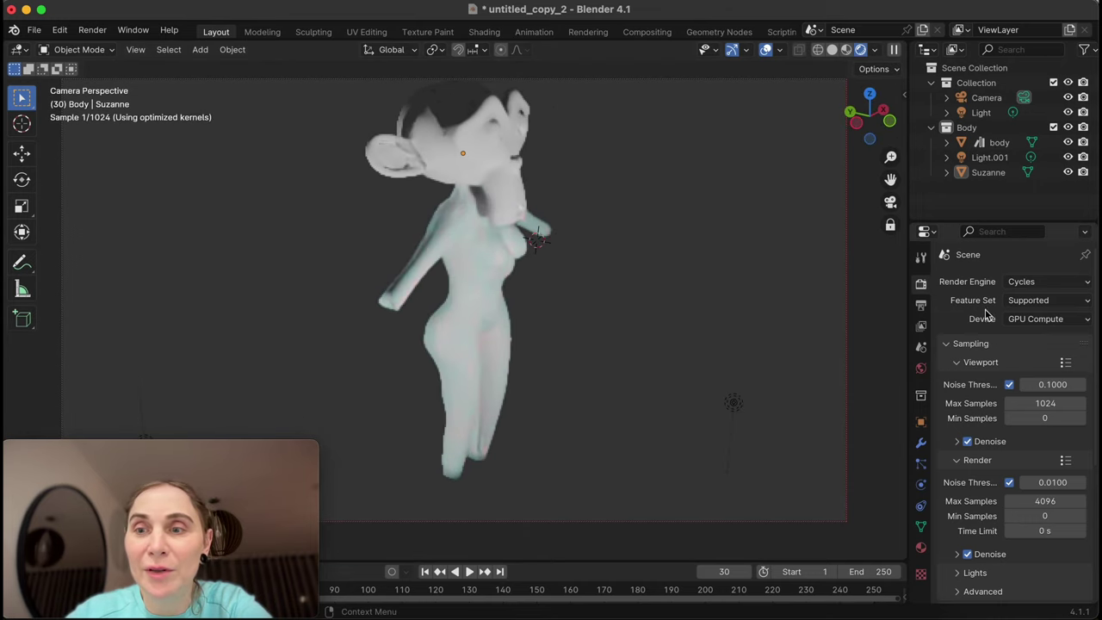
Check the Cycles render device choices, CPU and GPU Compute, and view the rendered character from the front.
click(1044, 326)
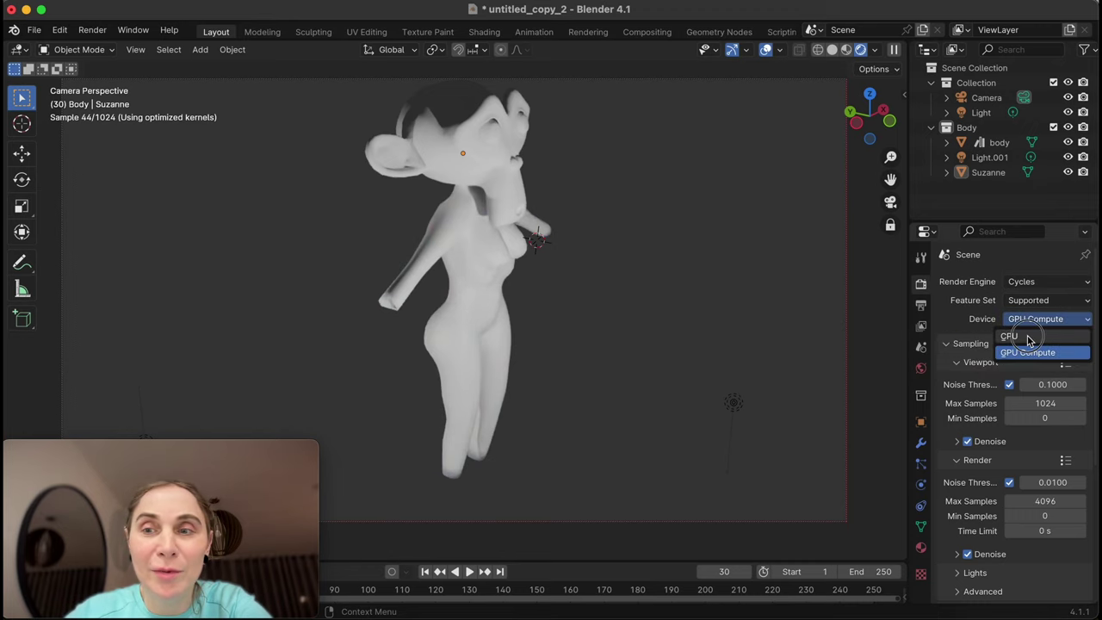
click(1030, 338)
mouse_move(576, 266)
middle_down()
mouse_move(287, 256)
mouse_move(541, 254)
mouse_move(374, 254)
mouse_move(490, 256)
mouse_move(543, 241)
mouse_move(559, 258)
middle_up()
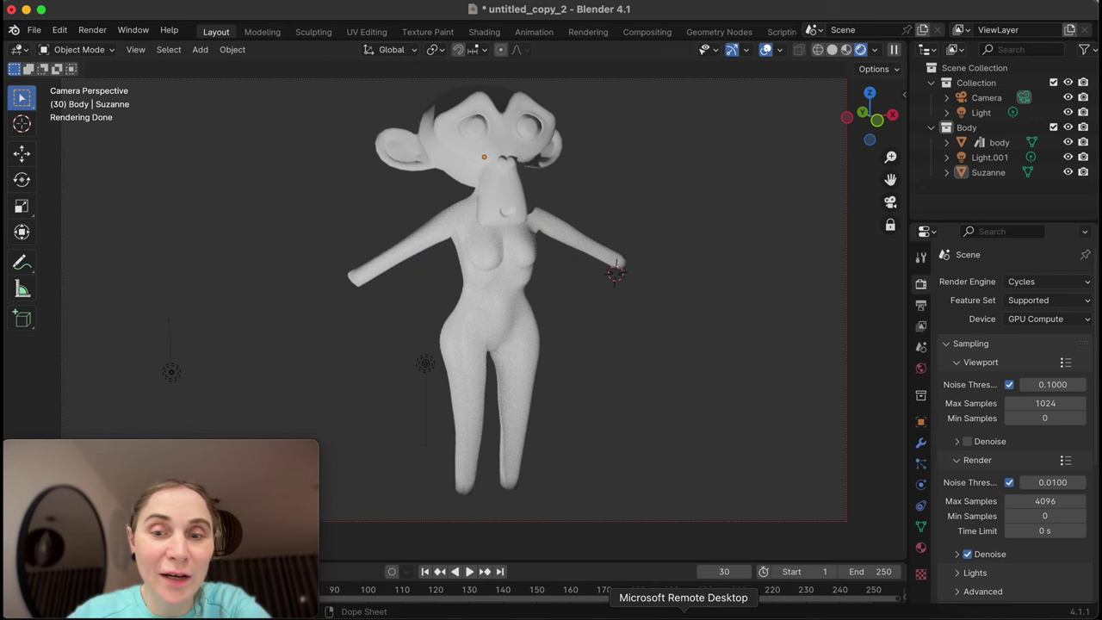
Switch to Microsoft Remote Desktop and inspect the CPU and GPU 0 performance details in Task Manager.
click(683, 617)
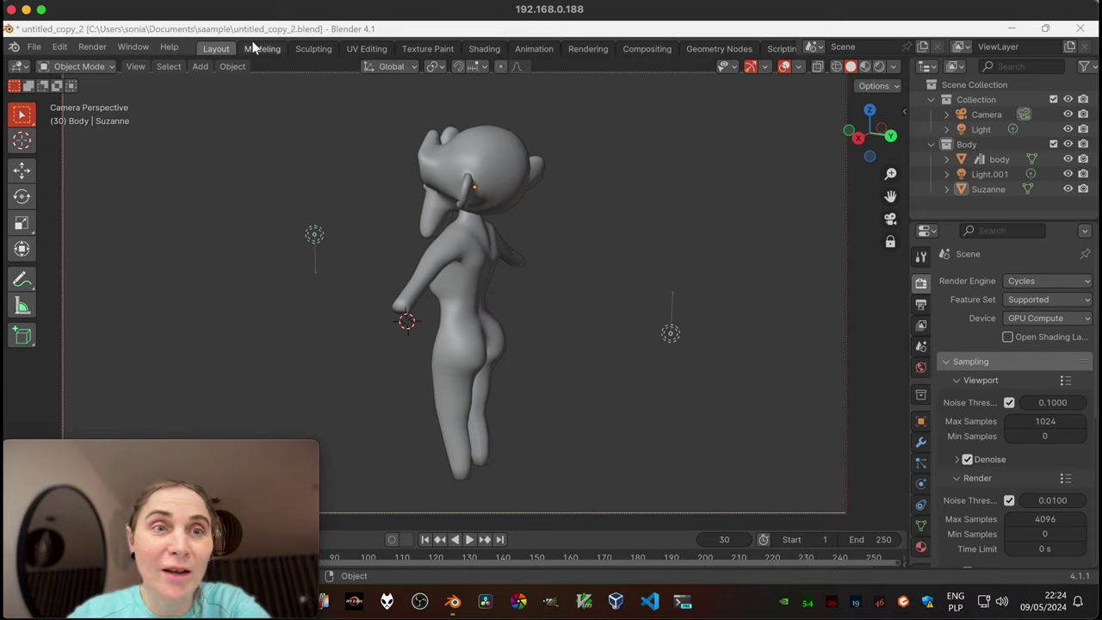
right_click(746, 605)
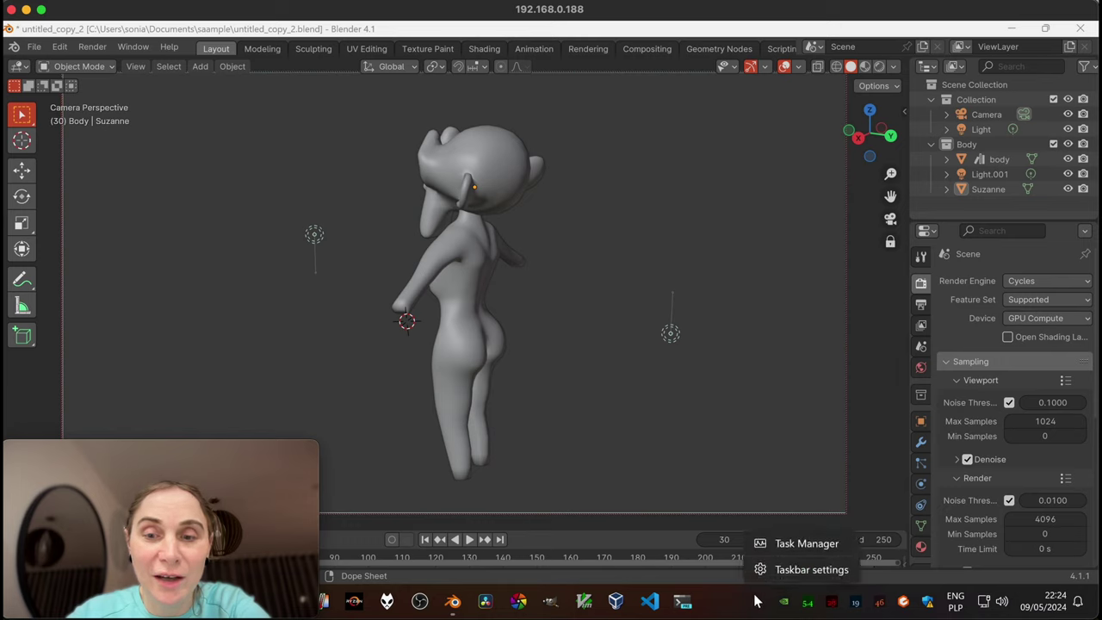
click(782, 545)
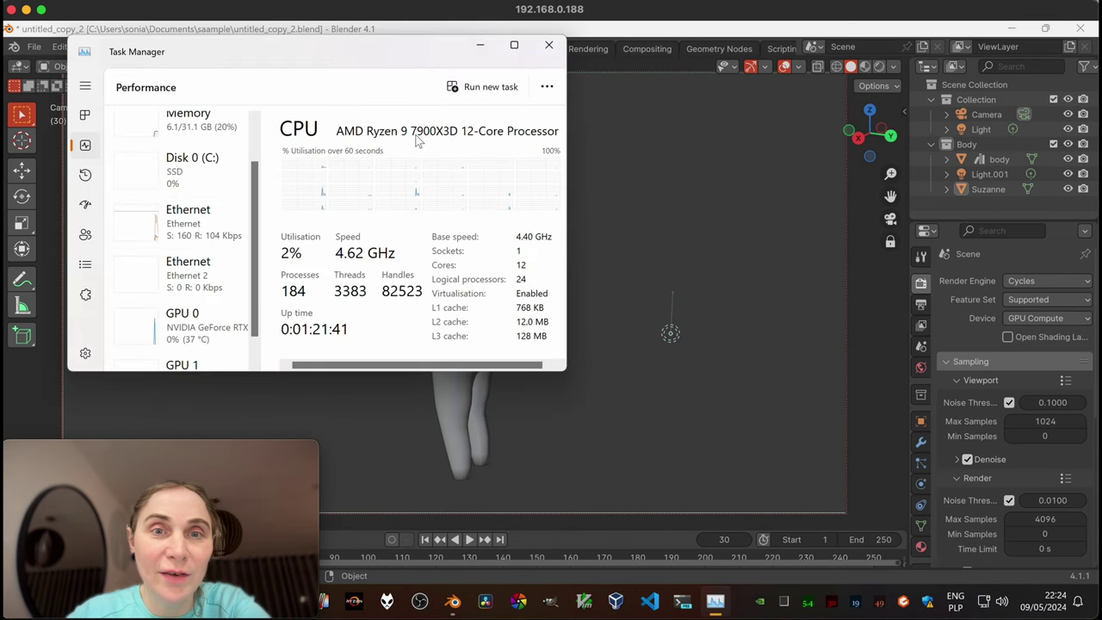
click(186, 334)
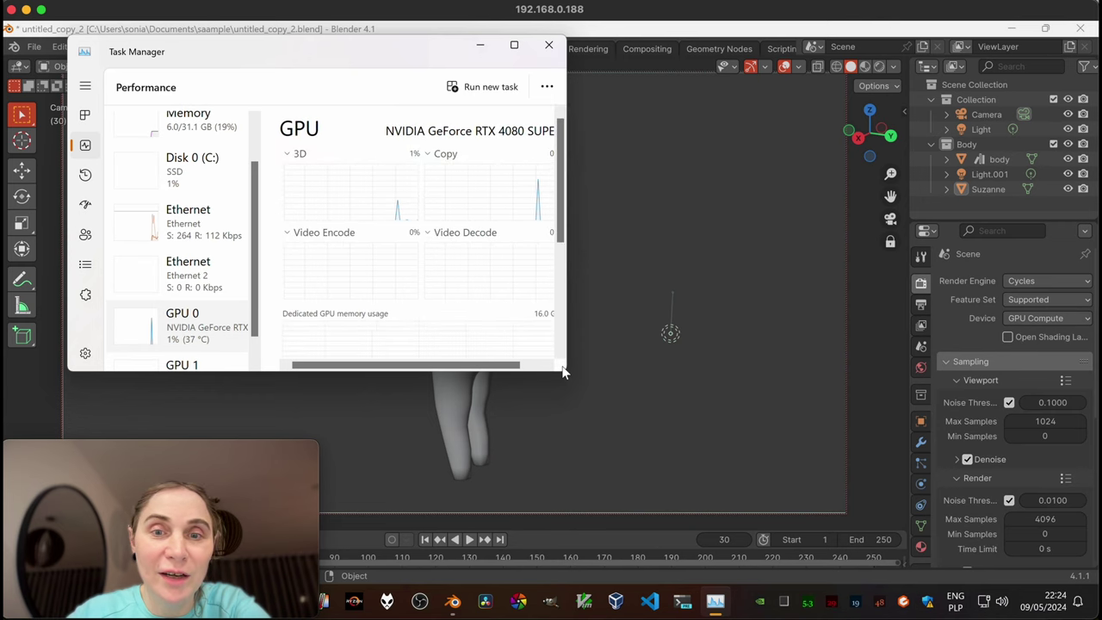
drag(564, 372, 681, 441)
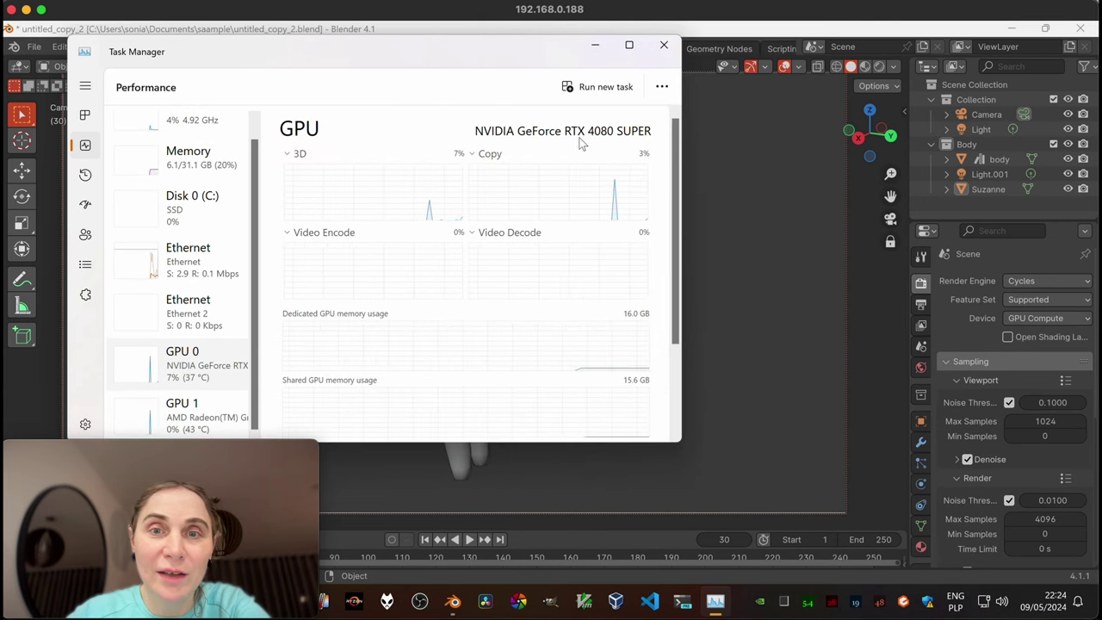
click(665, 45)
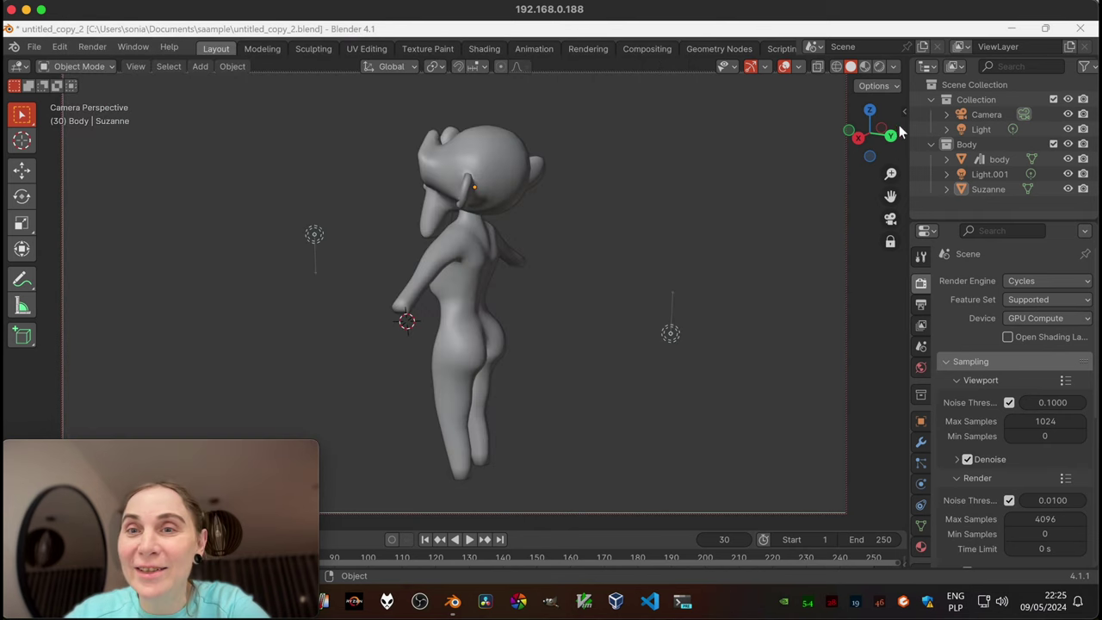
Display the remote Blender scene in rendered shading with GPU Compute as the Cycles device.
click(879, 67)
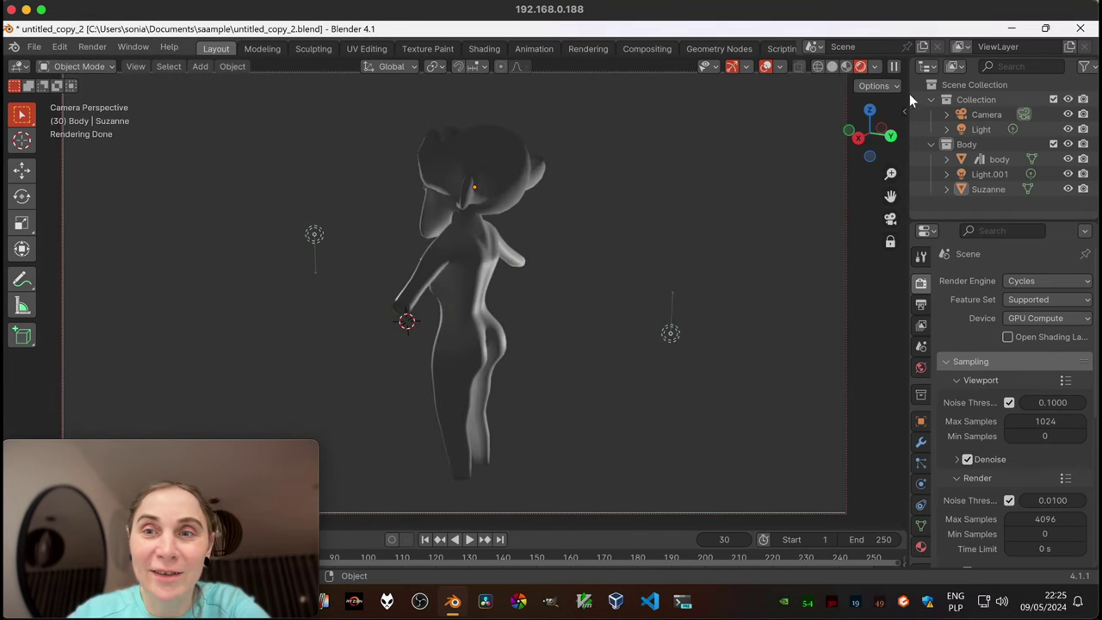
click(1040, 323)
click(1012, 349)
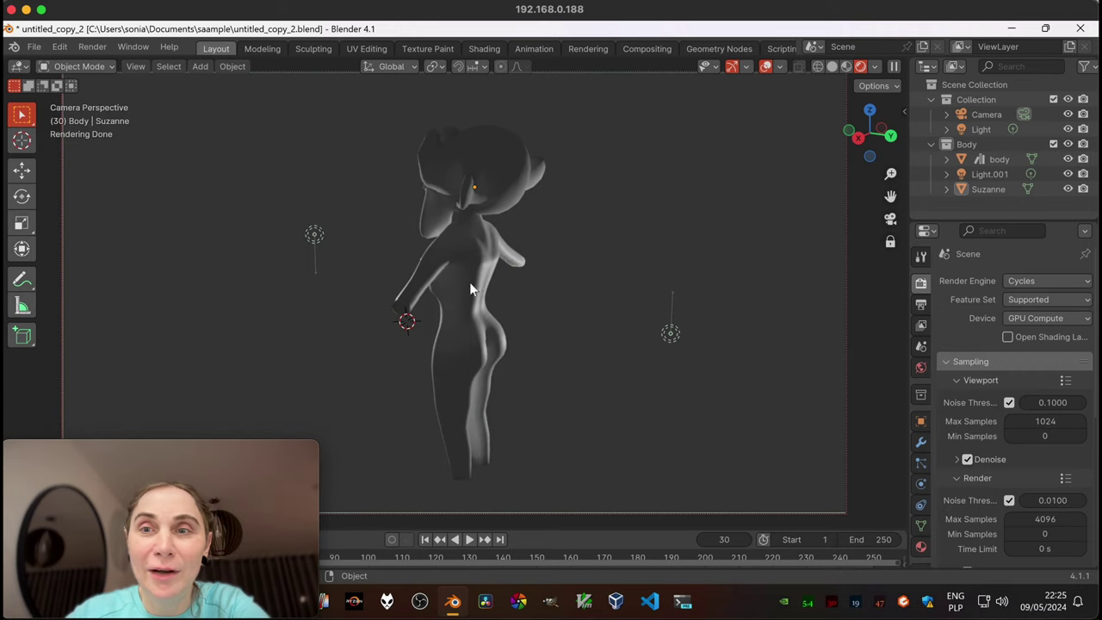
Examine the rendered character from several sides to judge the viewport rendering speed.
middle_drag(469, 293, 609, 285)
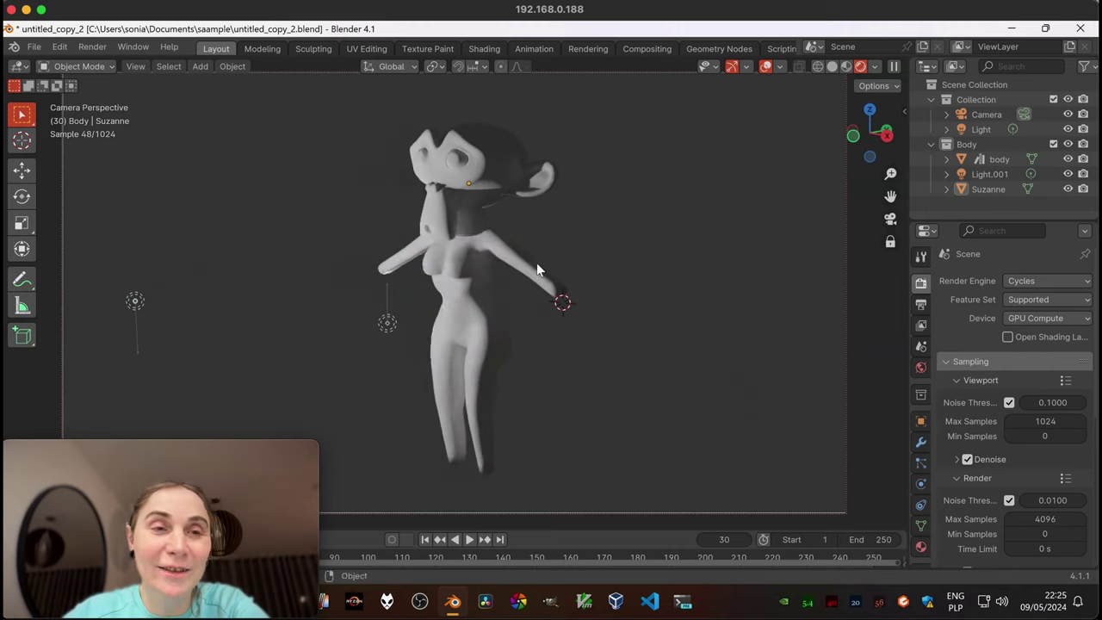
middle_drag(435, 284, 296, 279)
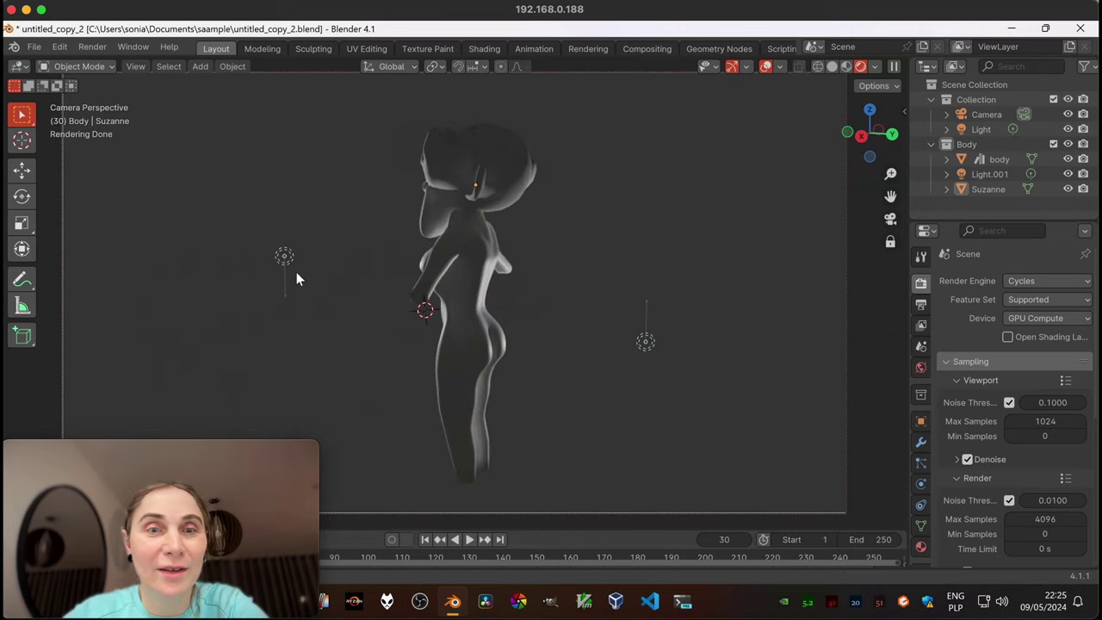
mouse_move(388, 312)
middle_down()
mouse_move(600, 325)
mouse_move(470, 346)
mouse_move(559, 342)
mouse_move(502, 360)
mouse_move(399, 298)
middle_up()
middle_drag(459, 283, 410, 274)
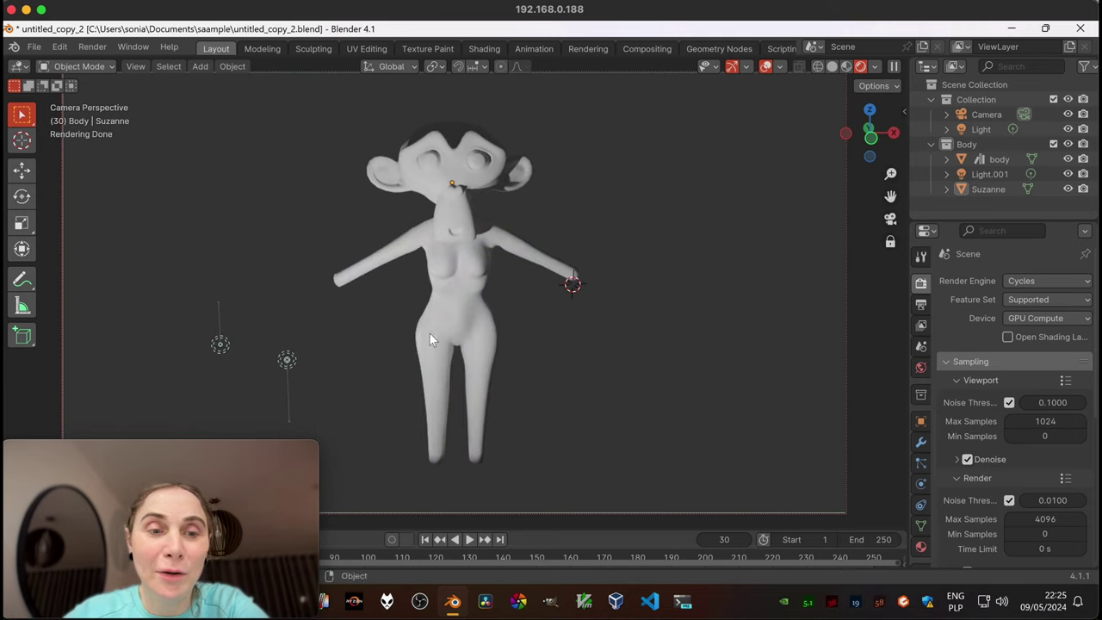
middle_drag(475, 388, 471, 350)
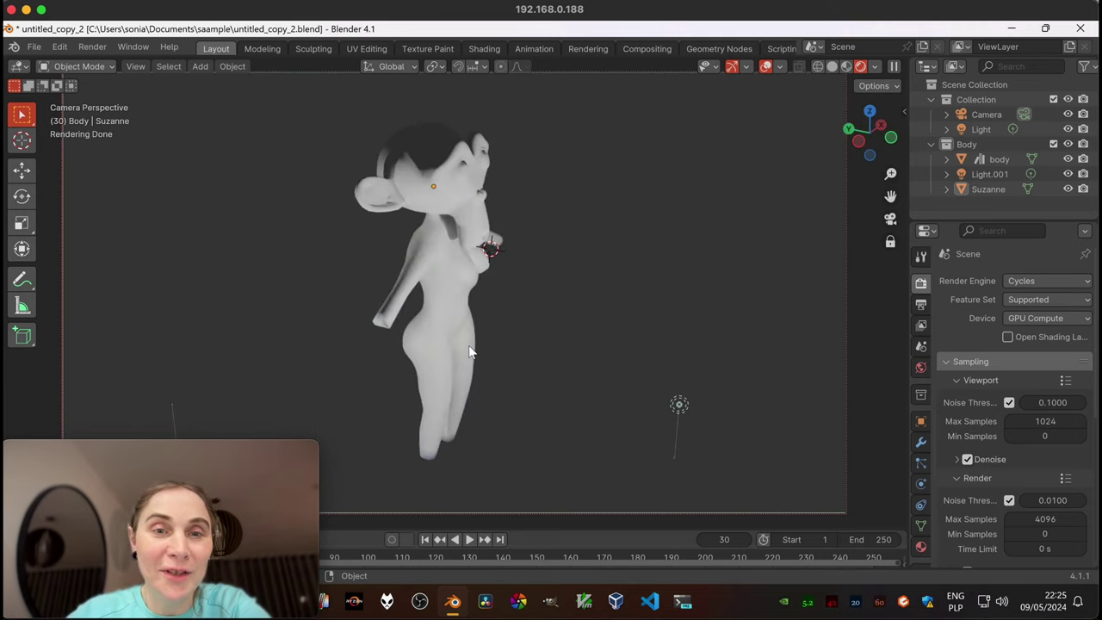
middle_drag(447, 246, 453, 313)
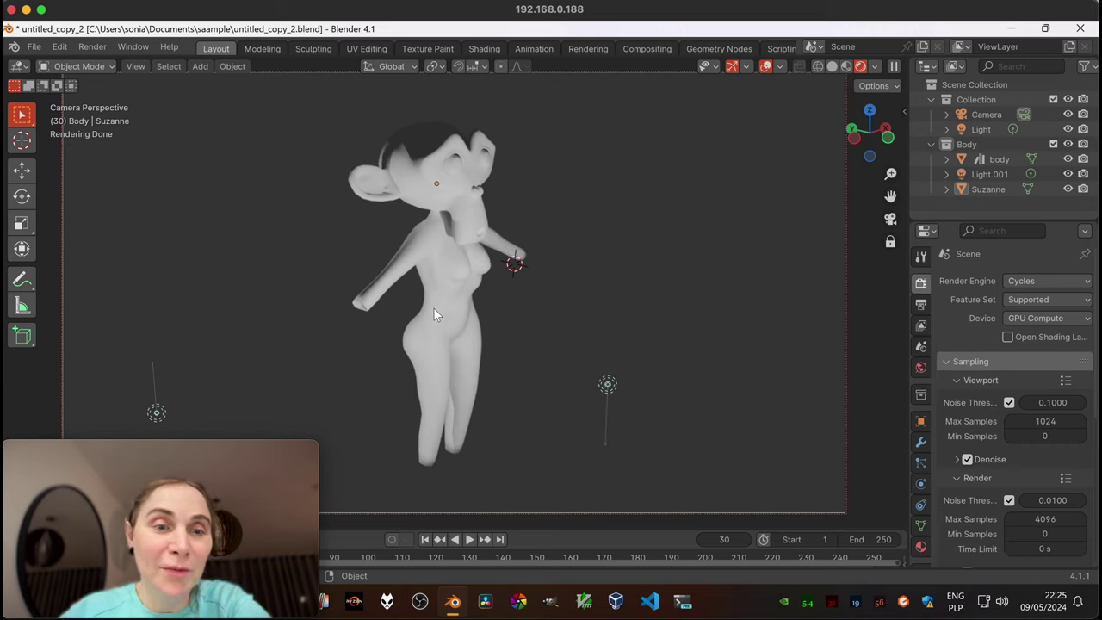
middle_drag(447, 278, 436, 268)
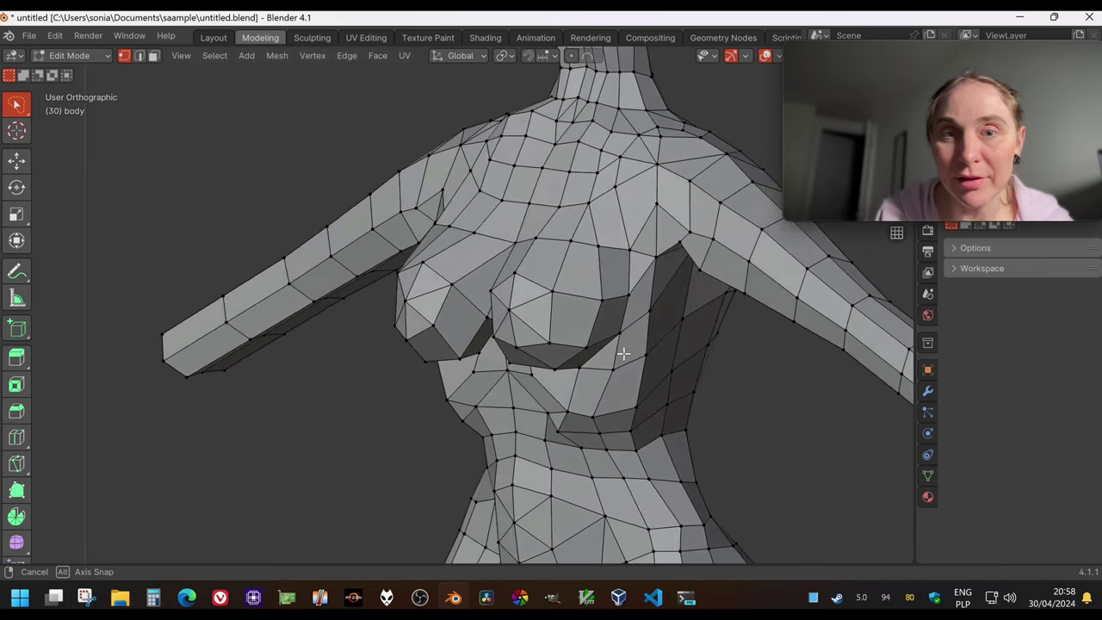
Examine the topology of the body mesh around the chest and torso in Edit Mode.
middle_drag(622, 353, 510, 295)
scroll(546, 324, down, 4)
scroll(543, 327, up, 2)
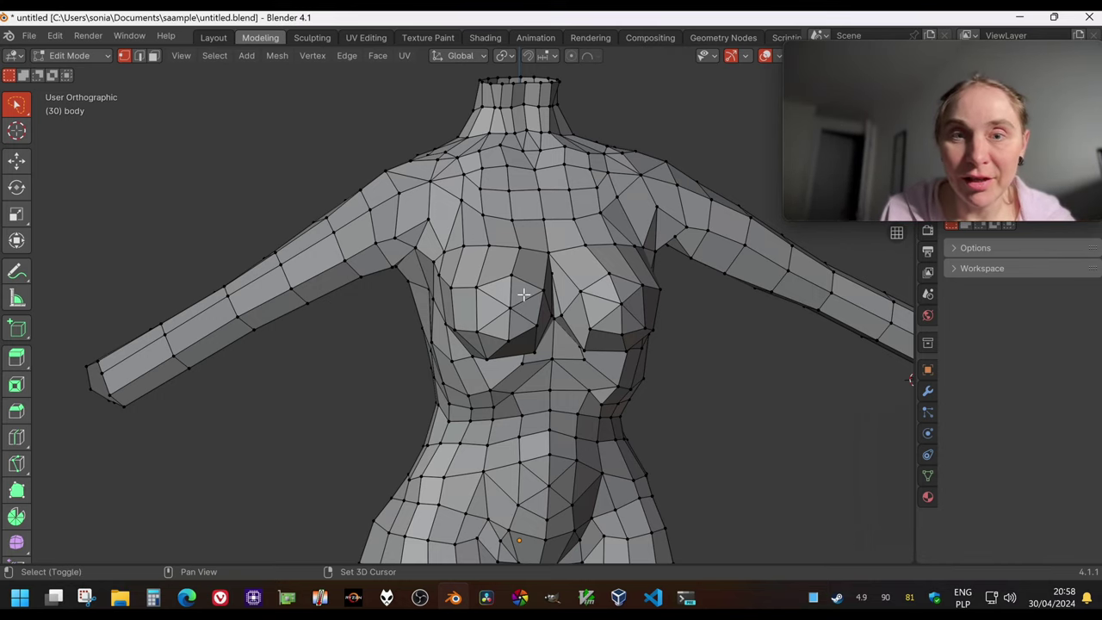
scroll(460, 342, down, 5)
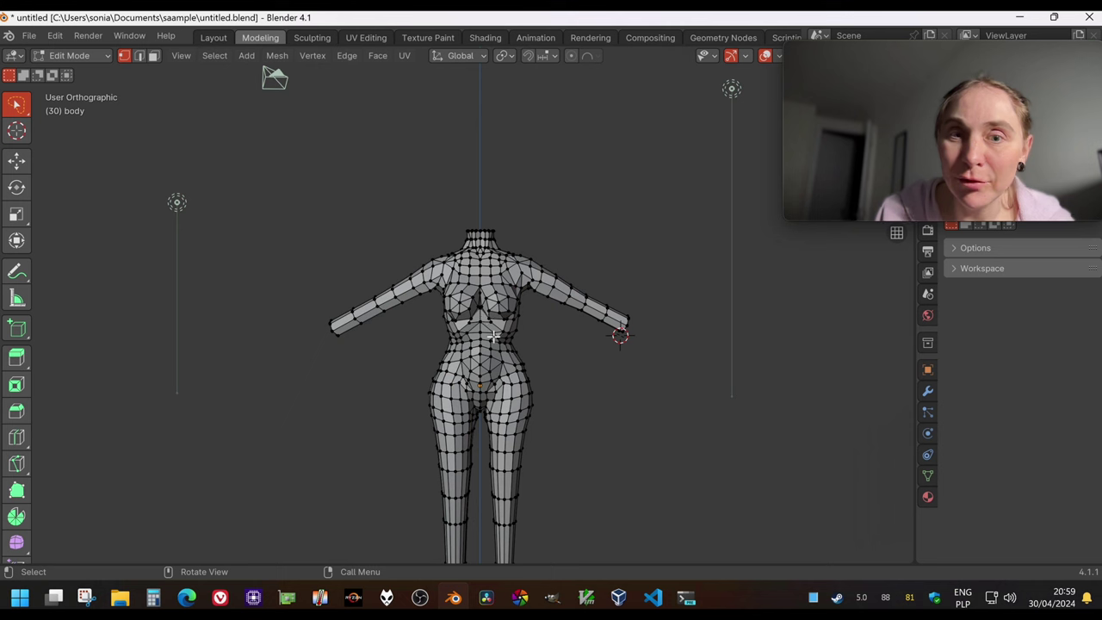
scroll(486, 342, up, 8)
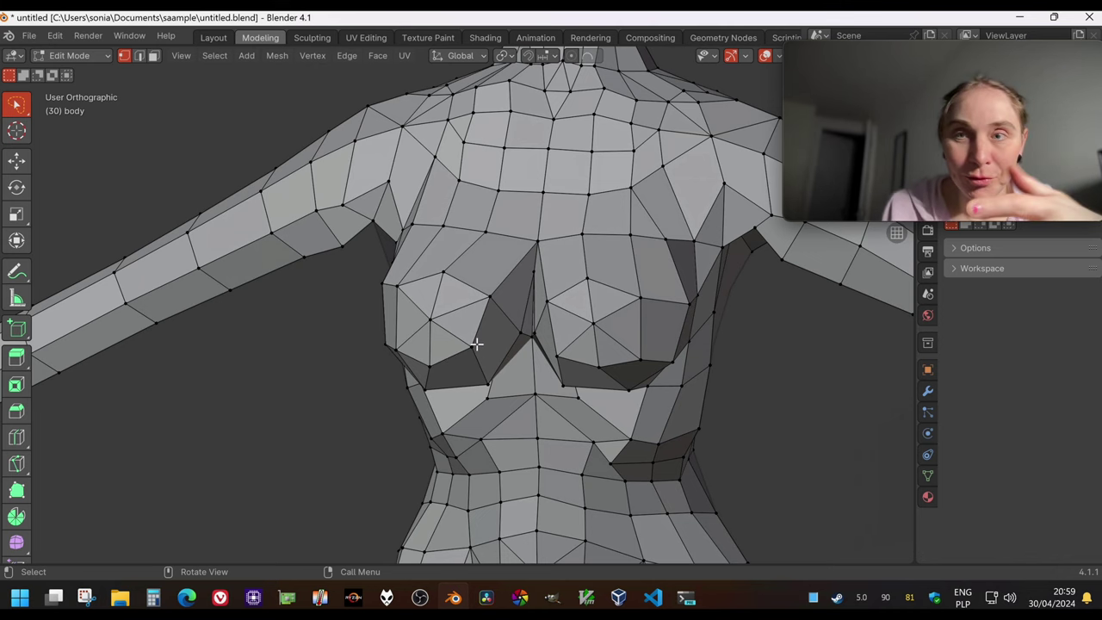
middle_drag(523, 341, 511, 341)
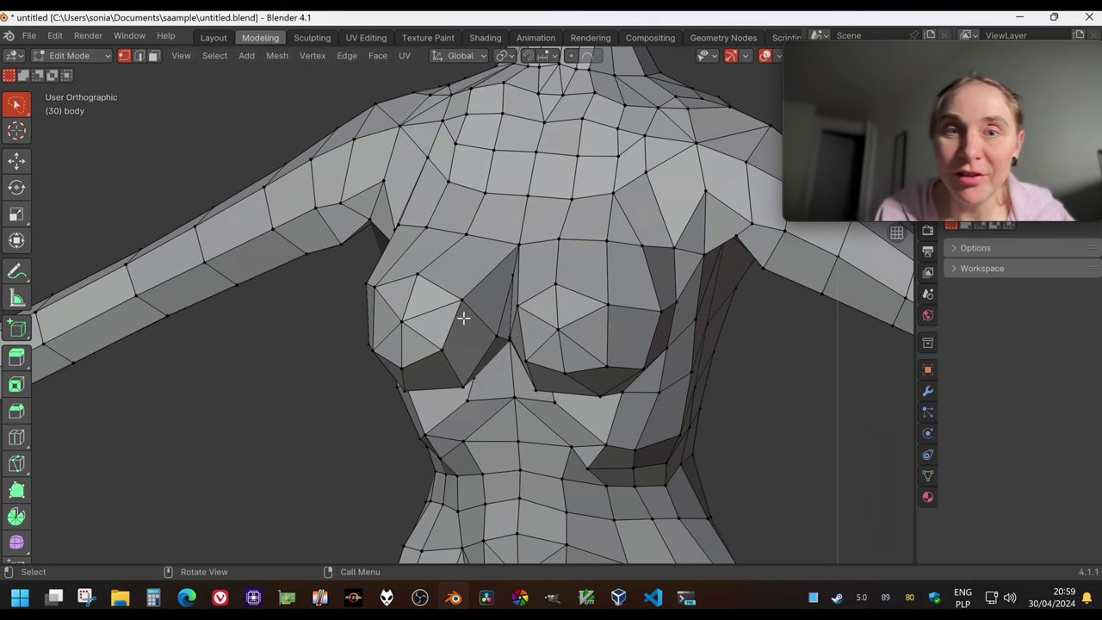
middle_drag(534, 350, 511, 344)
middle_drag(472, 346, 591, 355)
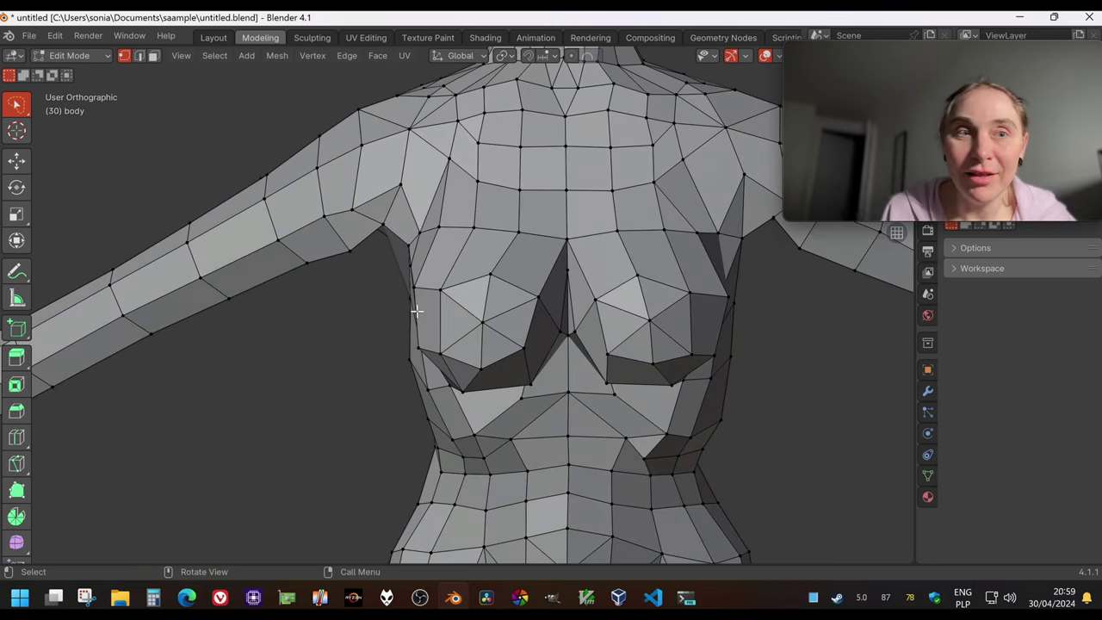
View the body in the Sculpting workspace, and return to the Modeling workspace to view the chest mesh.
click(311, 38)
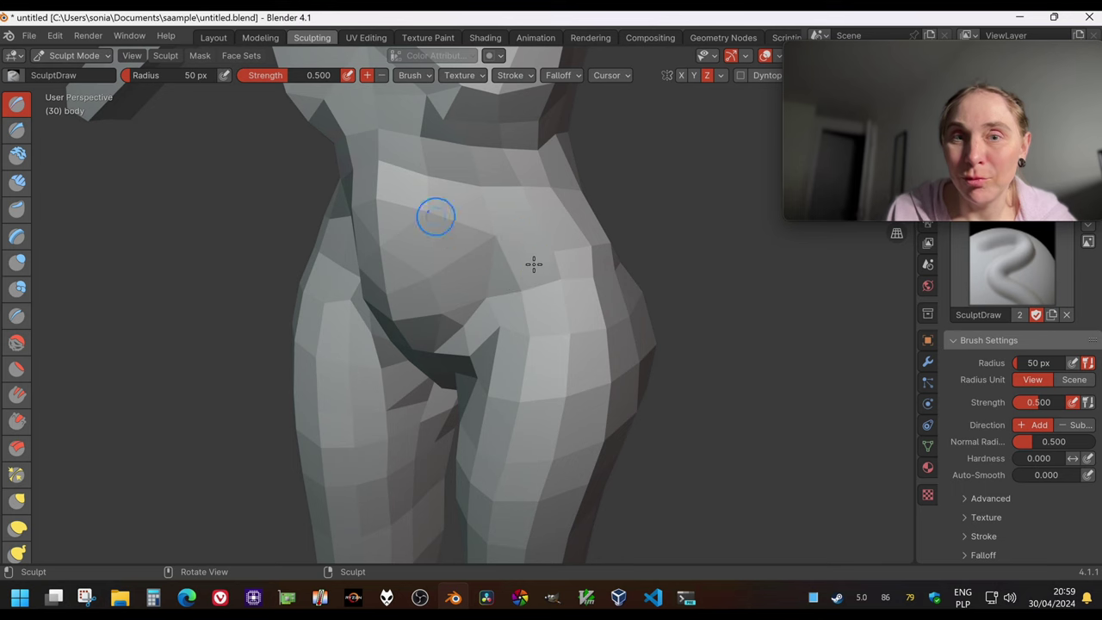
click(259, 37)
middle_drag(465, 222, 324, 237)
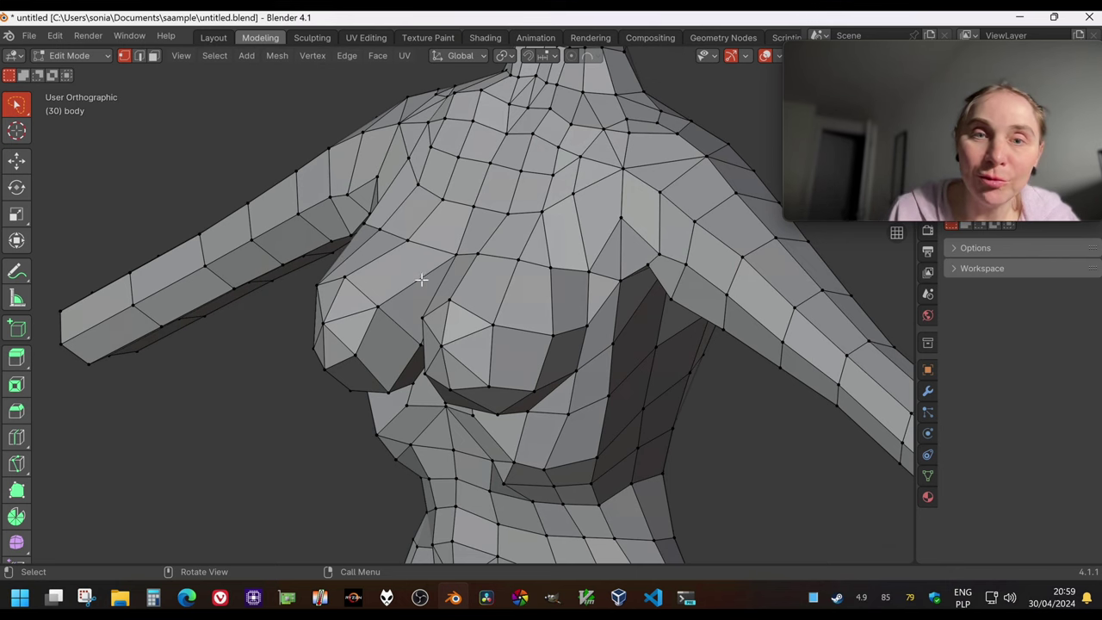
middle_drag(421, 279, 452, 269)
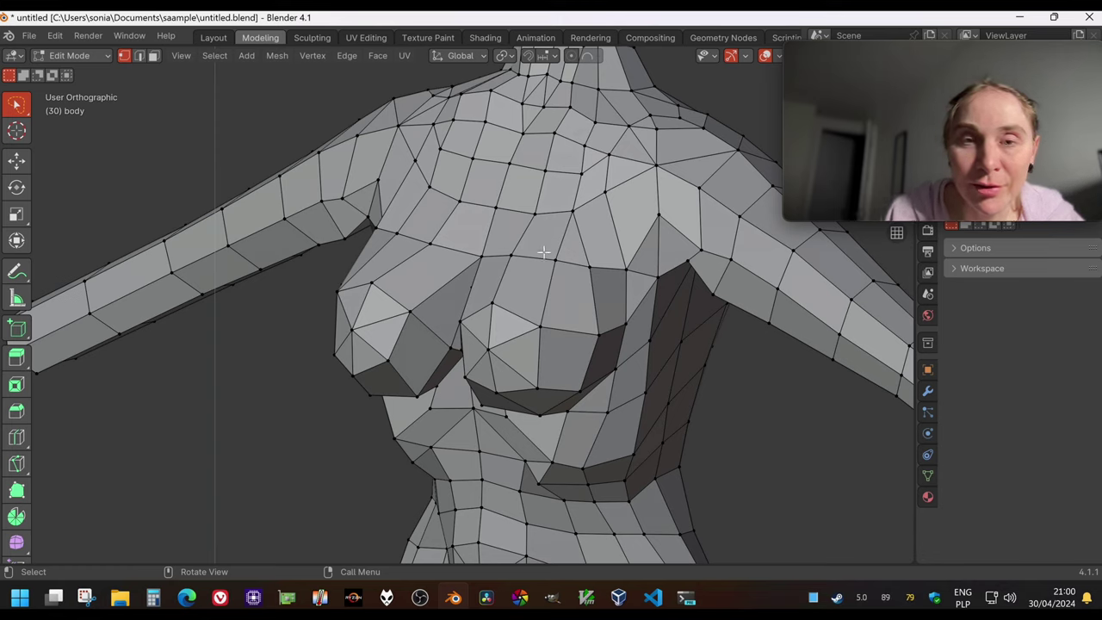
key(c)
drag(485, 249, 508, 249)
key(Escape)
click(521, 268)
Select the foremost vertices of both breasts from the side in see-through wireframe display.
middle_drag(527, 321, 463, 290)
key(alt+z)
key(alt+a)
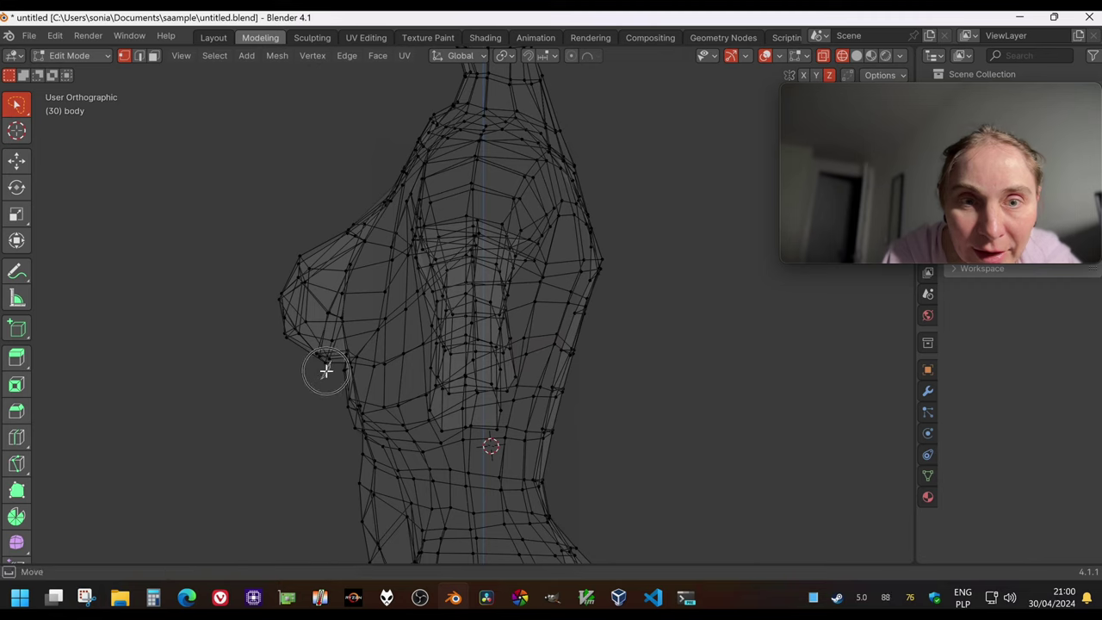
mouse_move(288, 359)
mouse_down()
mouse_move(318, 314)
mouse_move(322, 272)
mouse_move(294, 234)
mouse_move(246, 278)
mouse_up()
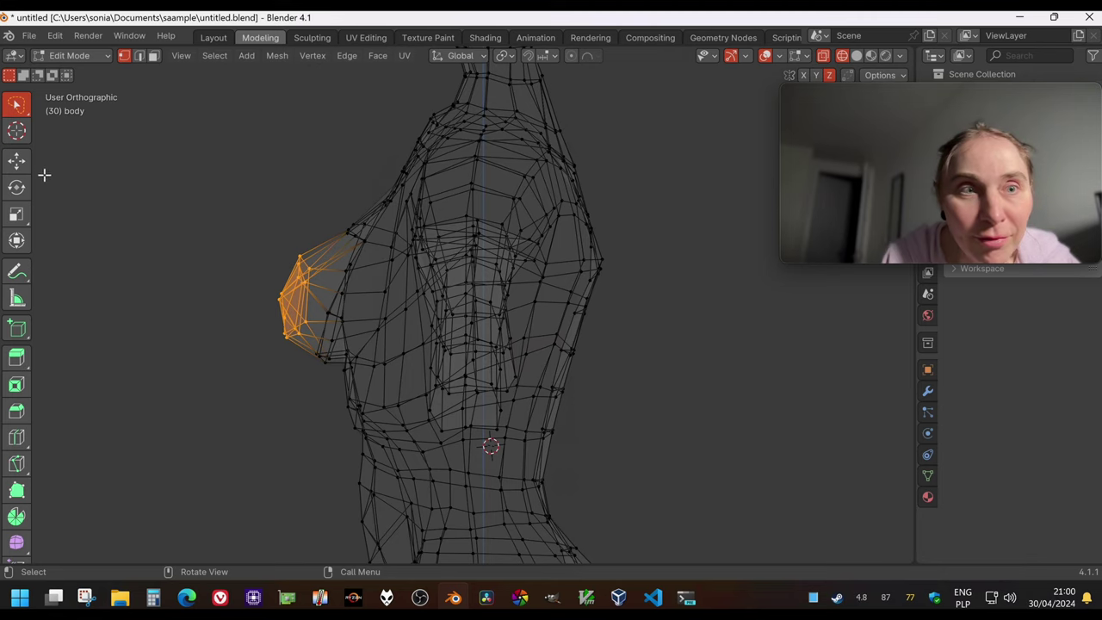
Try moving the selected breast vertices forward along the Y axis with the Move tool, and undo the move.
click(17, 160)
drag(349, 303, 297, 303)
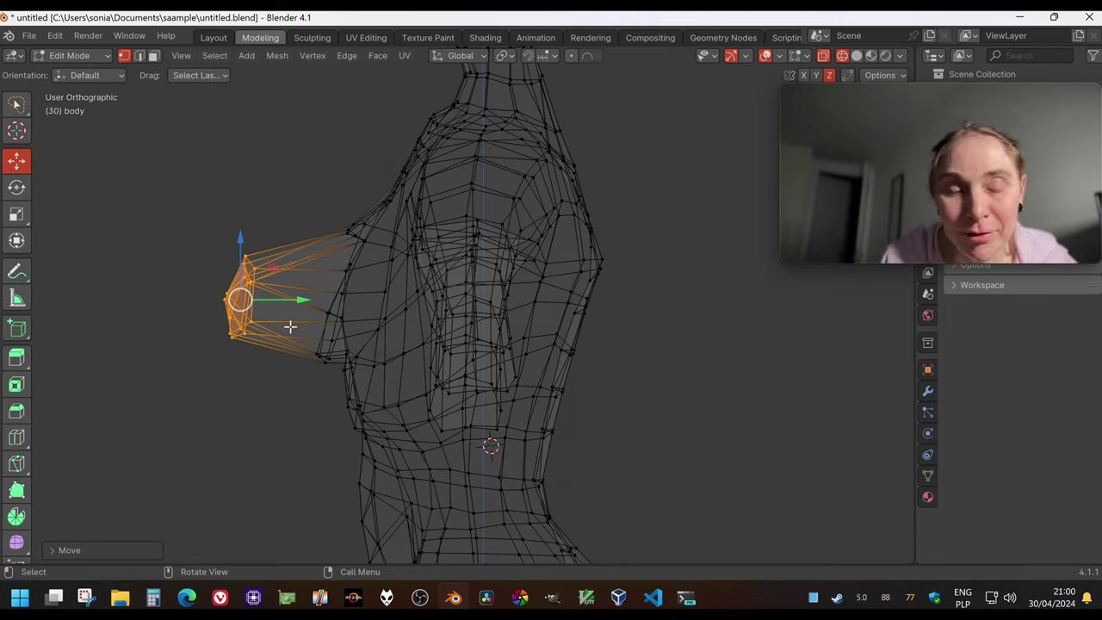
key(ctrl+z)
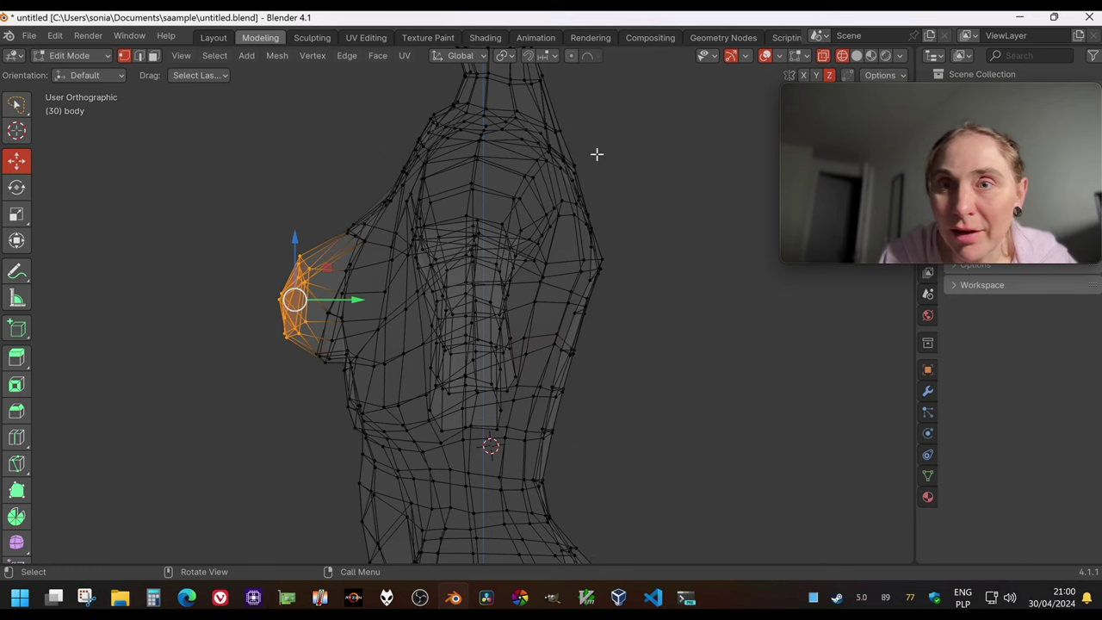
Show the body mesh in solid shading and view the selected breast vertices from an angle.
drag(832, 112, 828, 312)
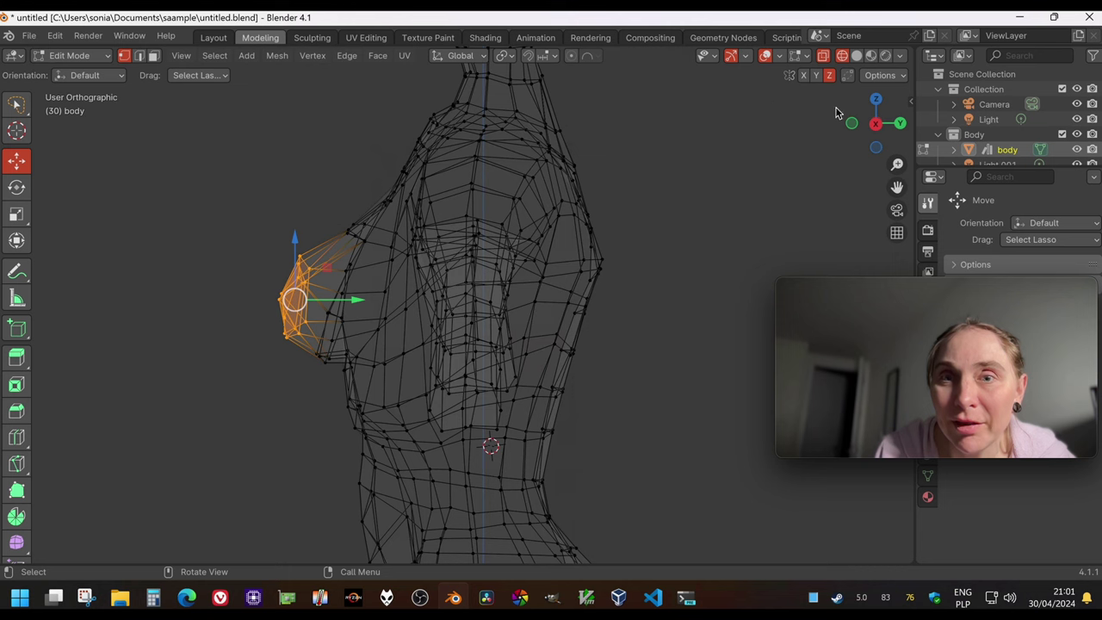
click(857, 57)
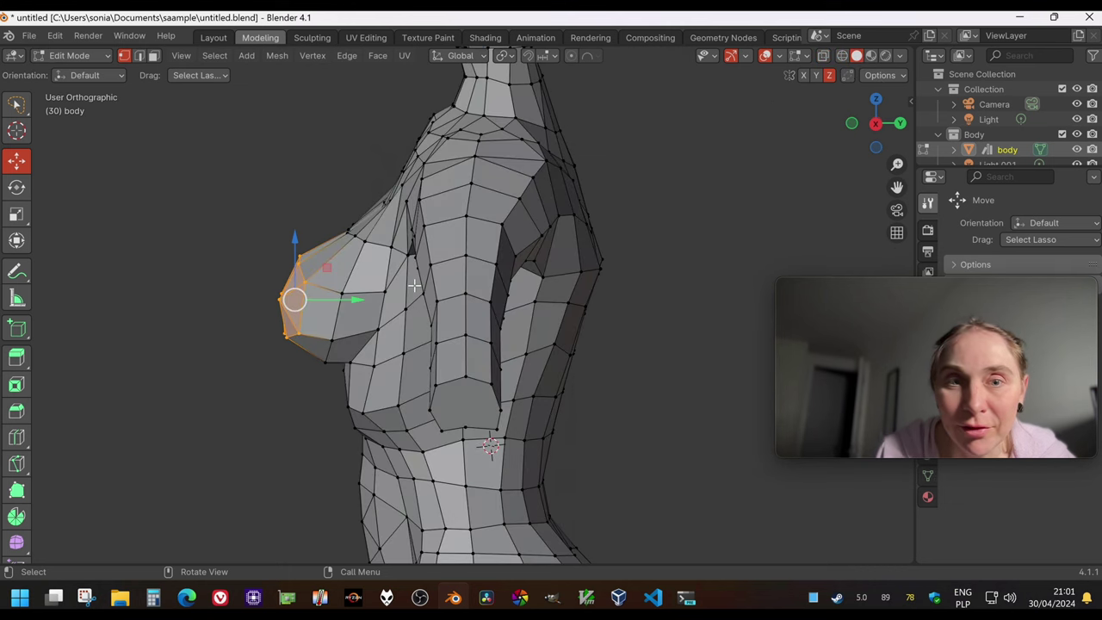
middle_drag(506, 293, 401, 312)
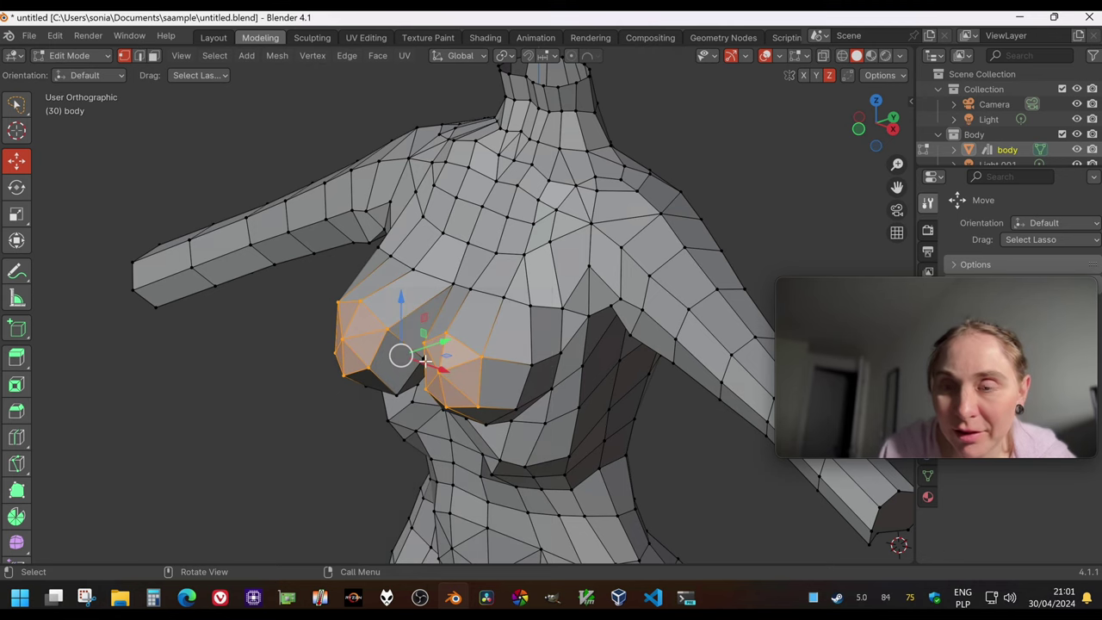
Try moving the selected breast vertices along the global Y axis without proportional editing, and undo each move.
key(g)
key(y)
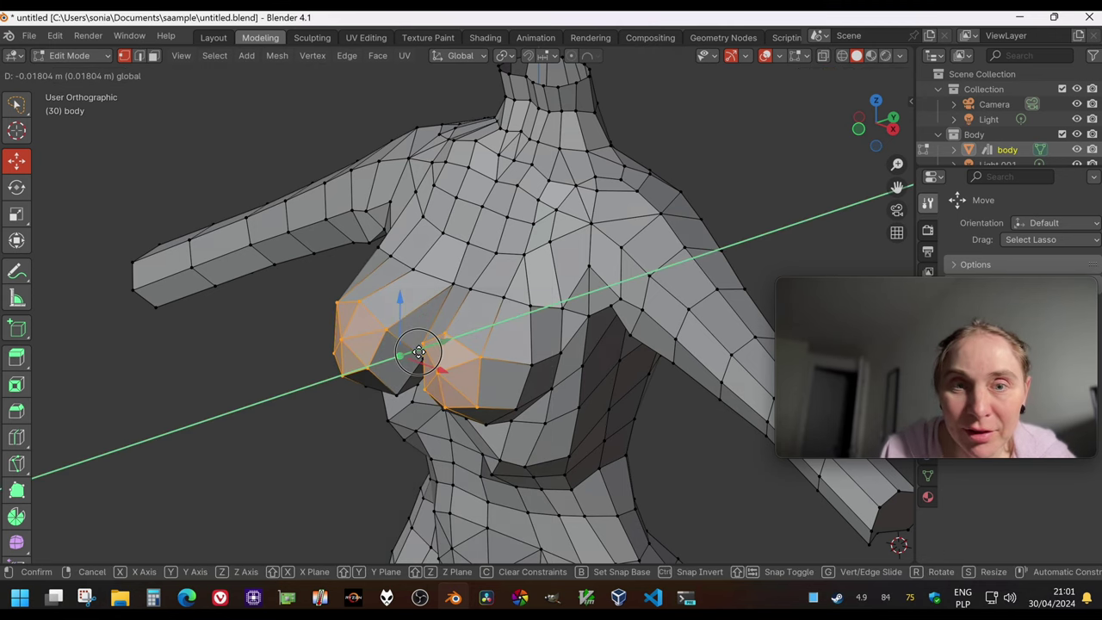
click(172, 341)
mouse_move(172, 341)
middle_down()
mouse_move(251, 322)
mouse_move(221, 328)
mouse_move(126, 302)
mouse_move(180, 333)
middle_up()
key(ctrl+z)
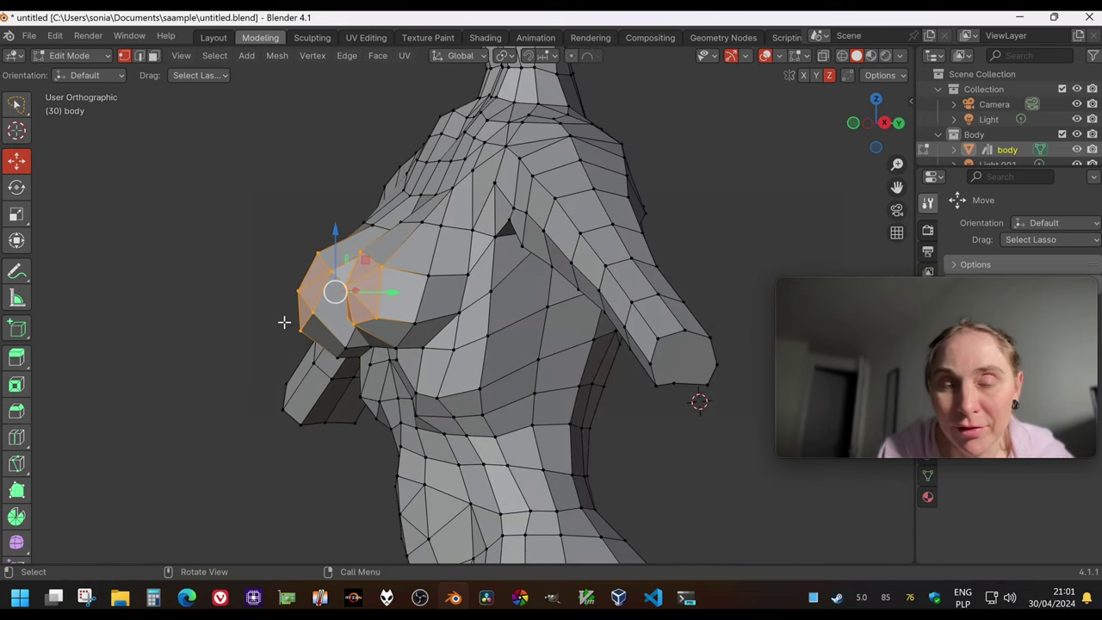
drag(414, 292, 319, 293)
key(ctrl+z)
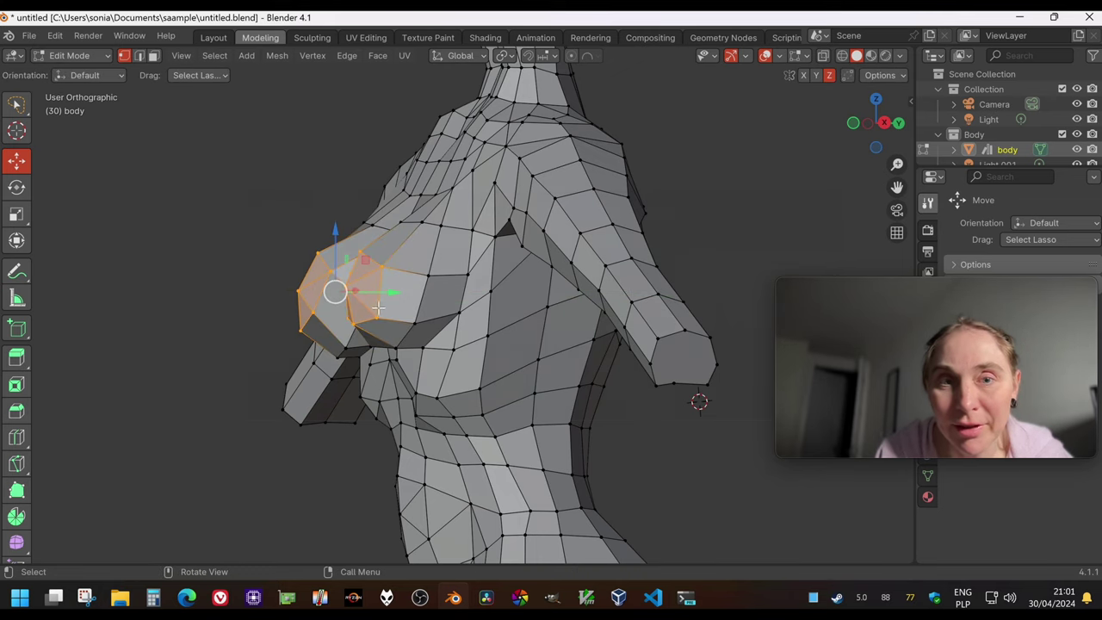
Turn on proportional editing and try moving the selected breast vertices forward along the Y axis.
click(571, 57)
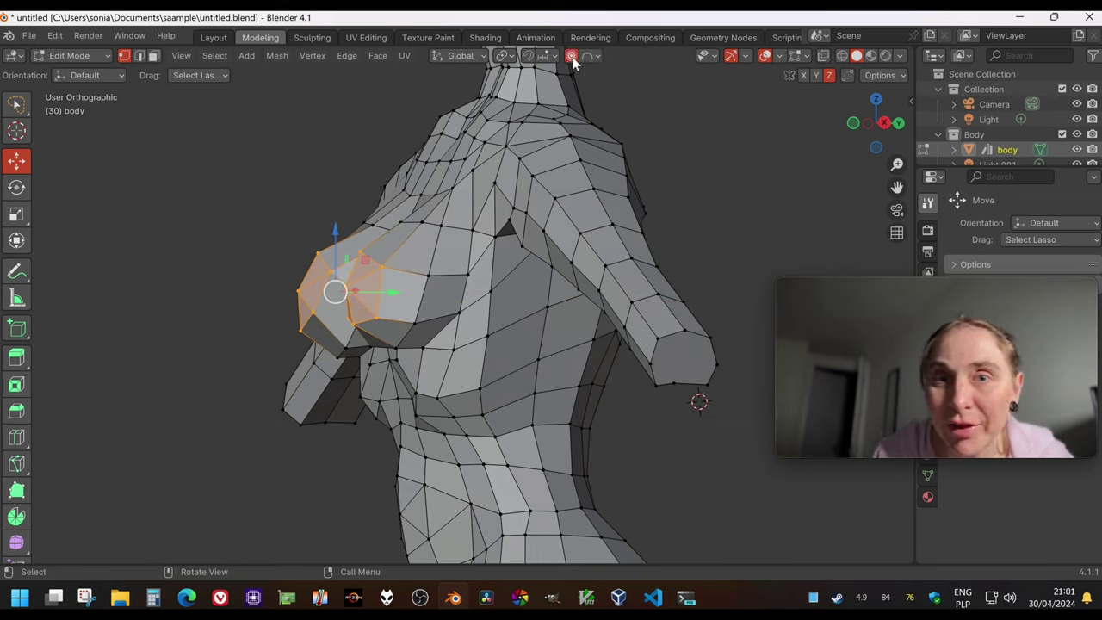
drag(390, 293, 293, 294)
middle_drag(344, 310, 443, 320)
middle_drag(271, 209, 500, 346)
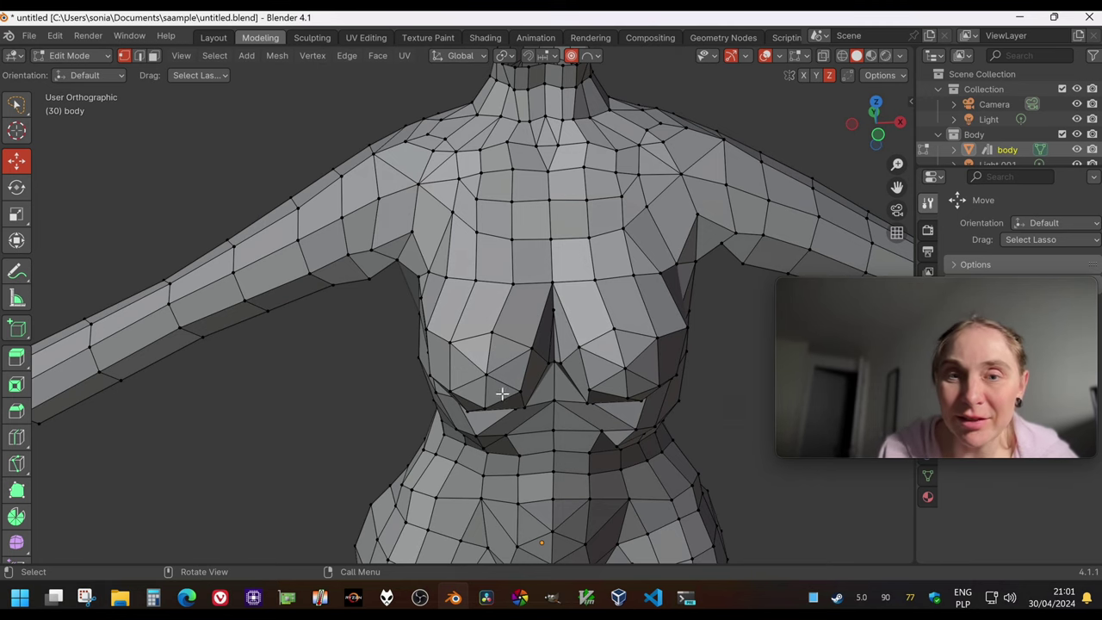
View the falloff types available for proportional editing.
middle_drag(502, 393, 421, 166)
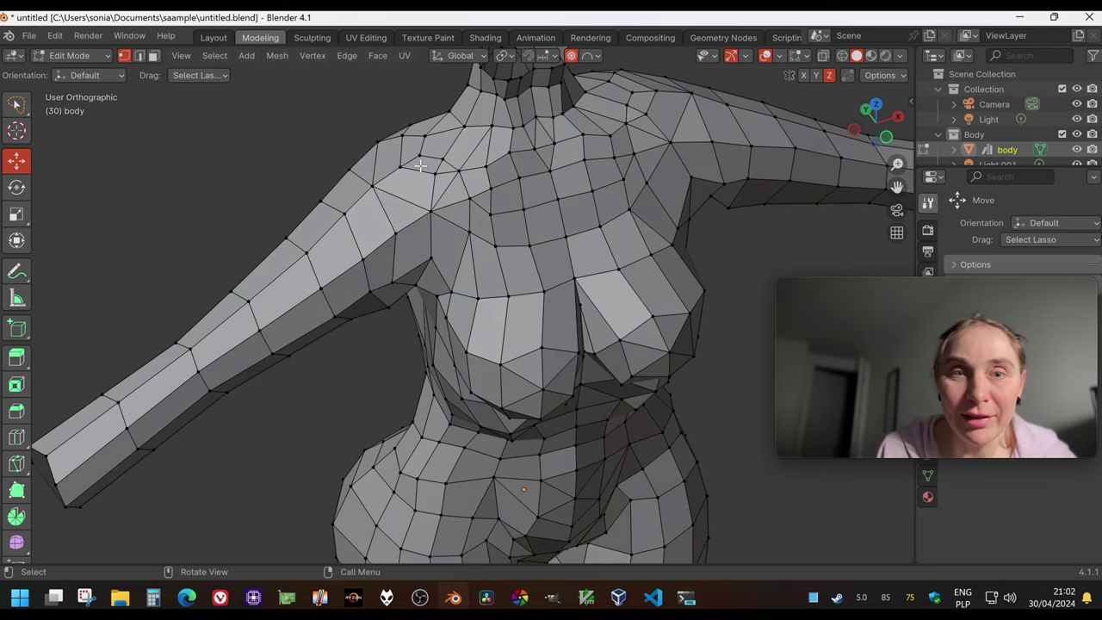
mouse_move(435, 230)
mouse_down()
mouse_move(466, 182)
mouse_move(452, 134)
mouse_move(360, 118)
mouse_move(321, 164)
mouse_move(334, 193)
mouse_move(396, 226)
mouse_move(379, 191)
mouse_move(387, 166)
mouse_up()
click(303, 150)
middle_drag(306, 152, 413, 185)
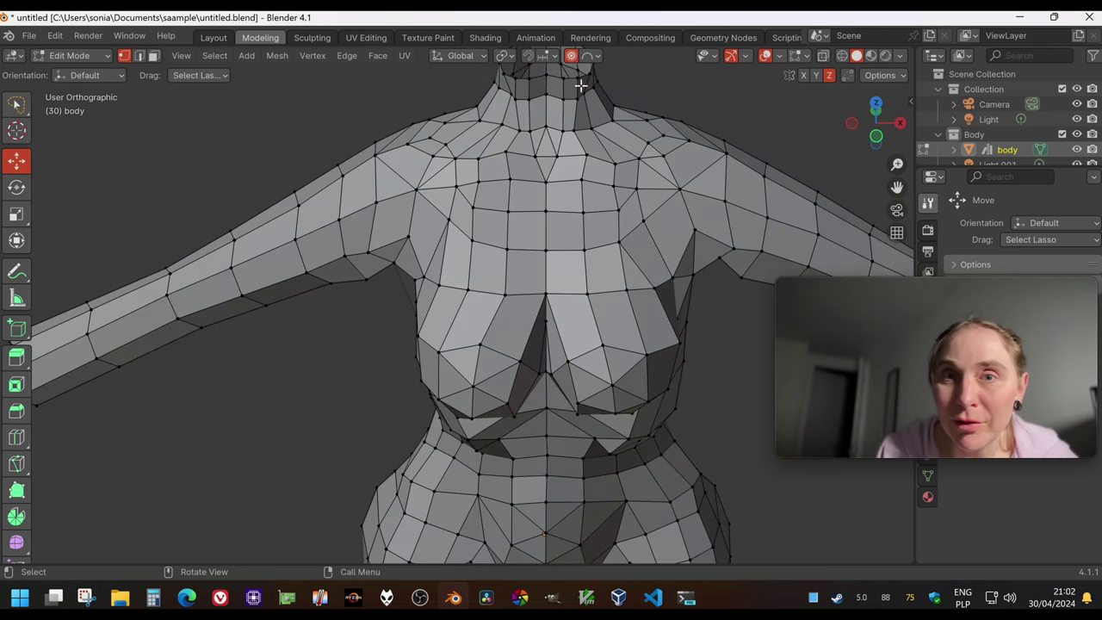
click(600, 56)
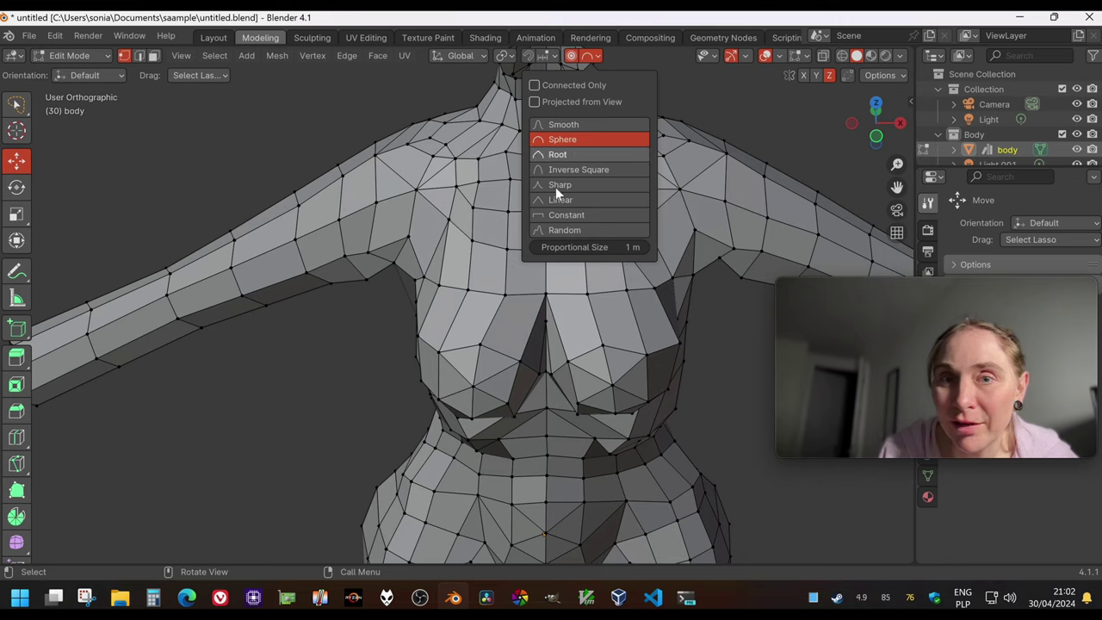
Select a vertex on the character's shoulder and try moving it up and outward with the Sphere falloff.
middle_drag(276, 148, 312, 156)
click(375, 188)
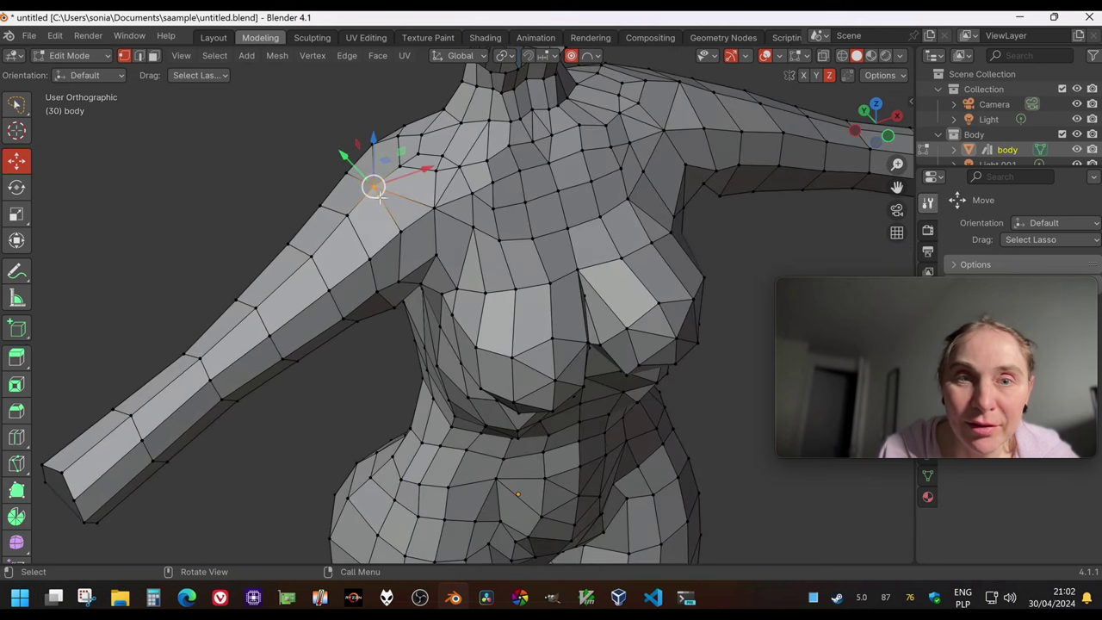
middle_drag(463, 241, 413, 153)
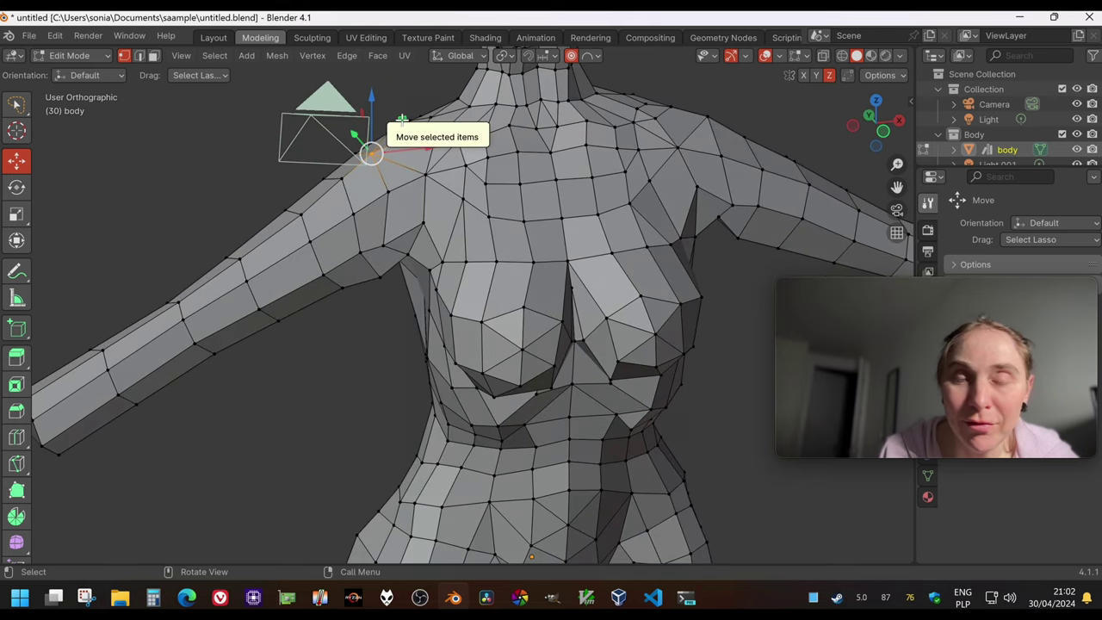
middle_drag(489, 214, 433, 172)
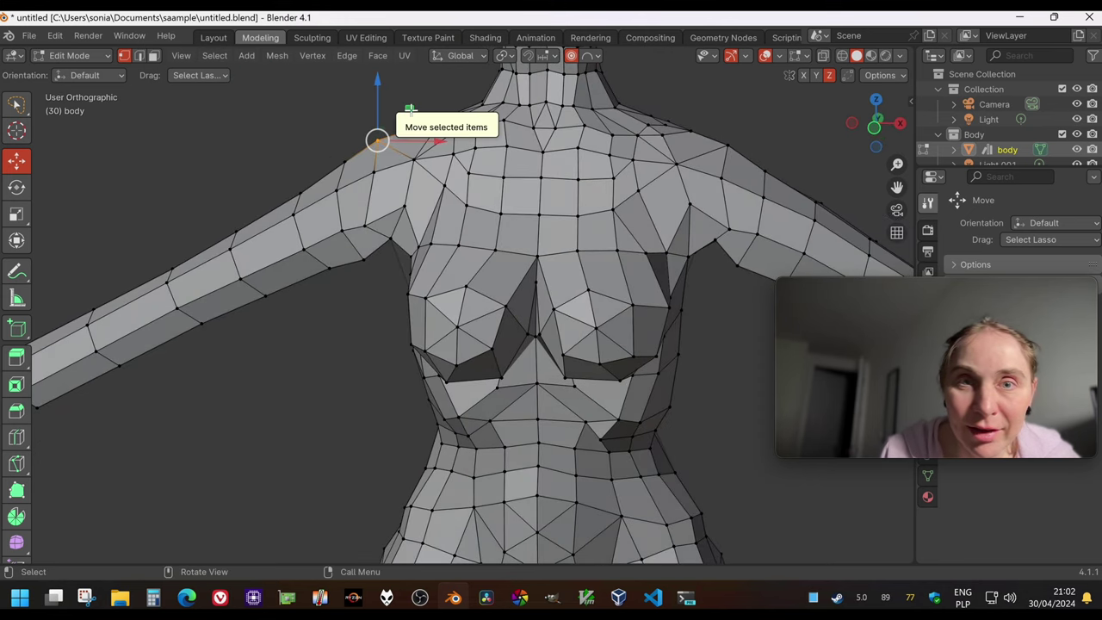
middle_drag(413, 131, 402, 222)
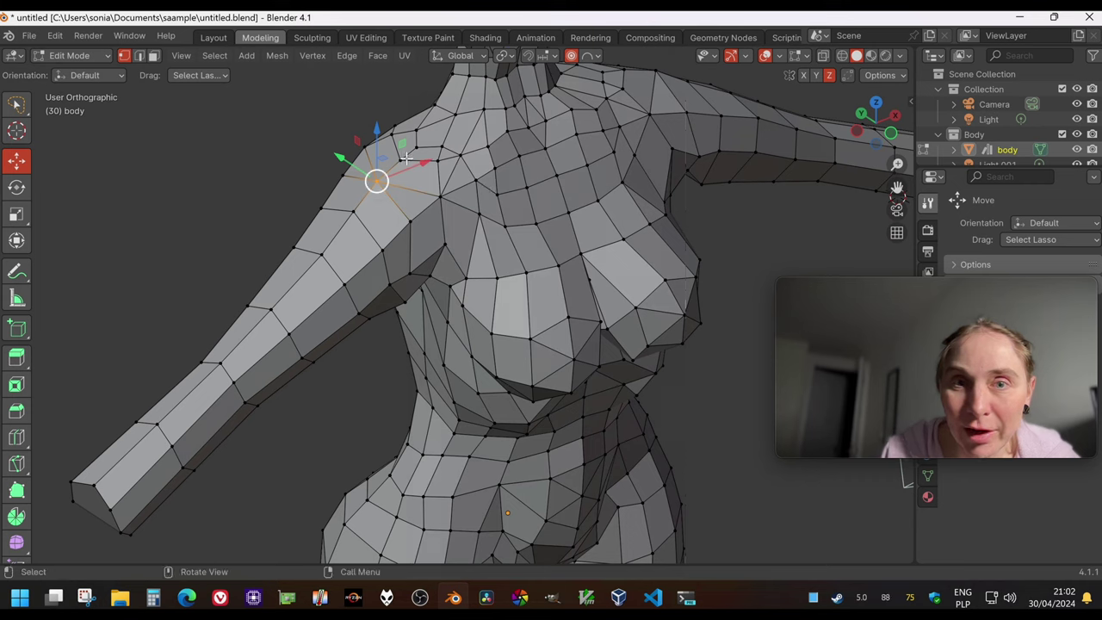
drag(402, 149, 344, 117)
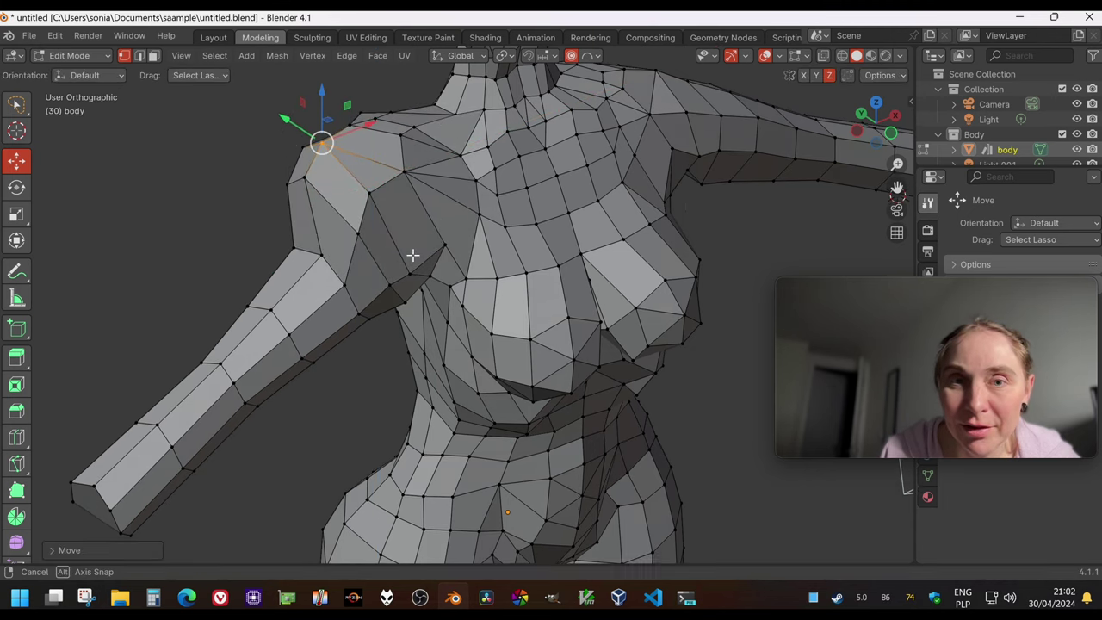
mouse_move(344, 116)
middle_down()
mouse_move(358, 235)
mouse_move(327, 227)
mouse_move(352, 131)
middle_up()
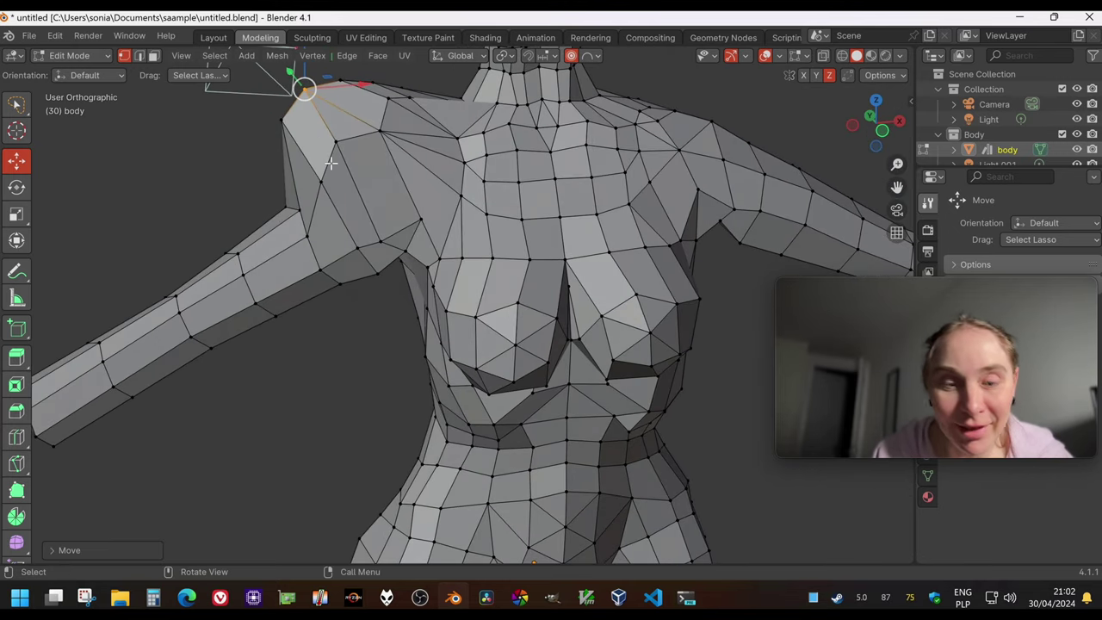
key(Escape)
Change the proportional editing falloff to Smooth, try moving the shoulder vertex outward, and undo the move.
click(591, 57)
click(556, 124)
drag(403, 115, 383, 127)
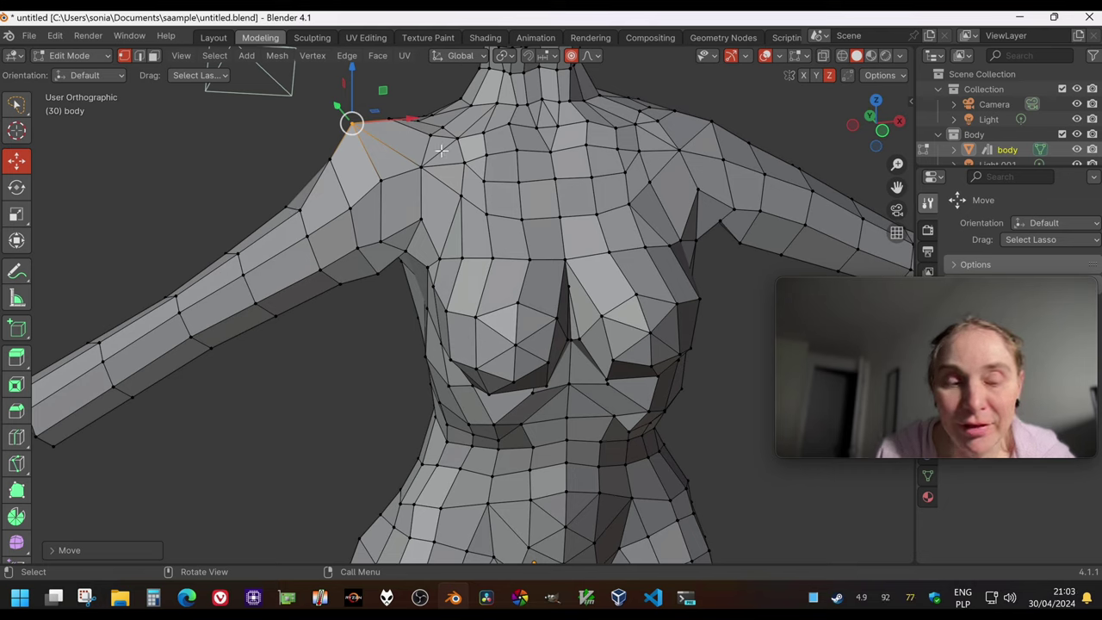
key(ctrl+z)
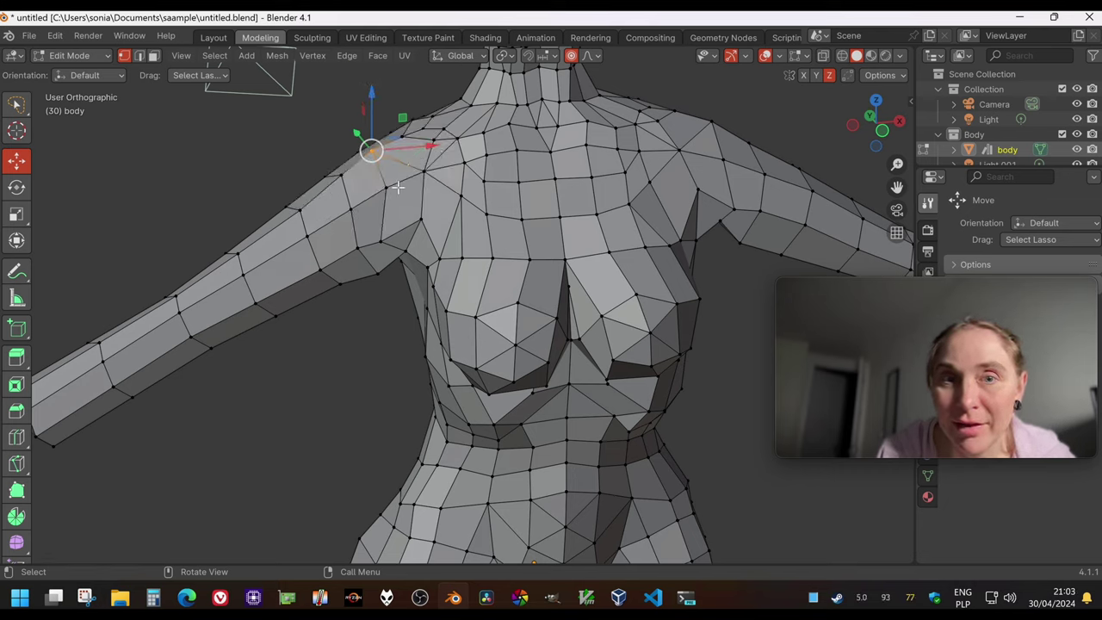
Set the proportional editing falloff to Sharp and try moving the shoulder vertex up and outward.
click(597, 55)
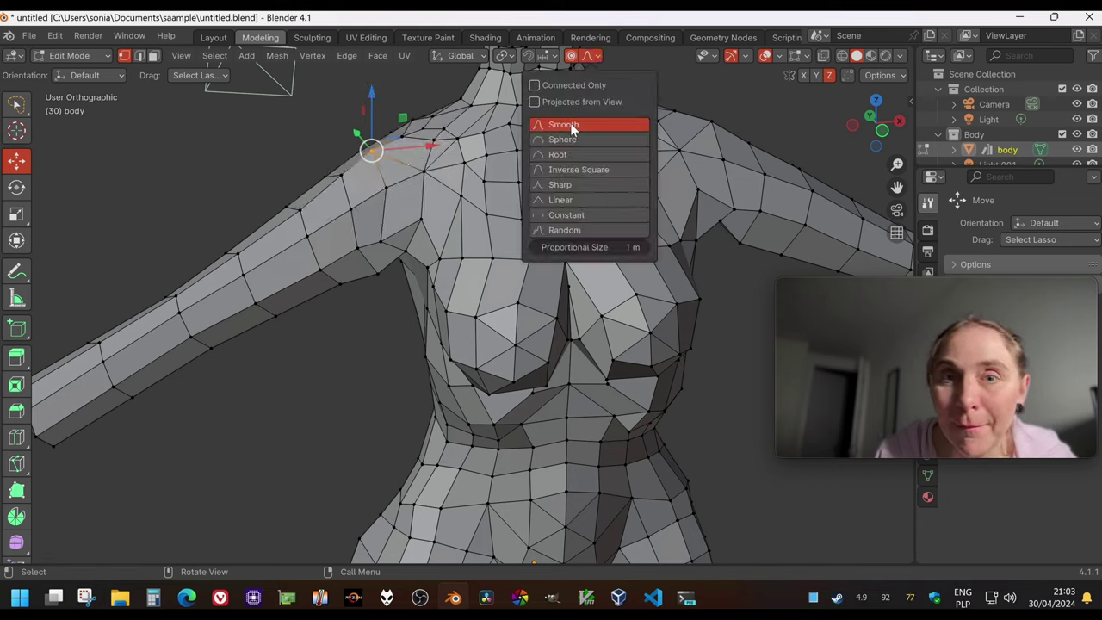
click(558, 185)
drag(405, 118, 365, 63)
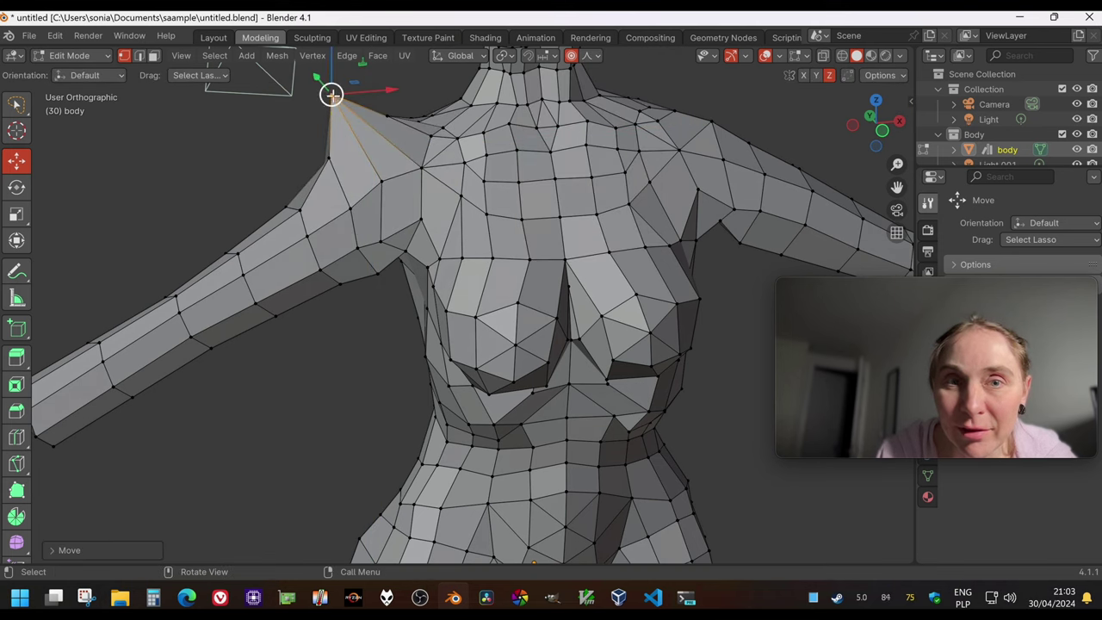
middle_drag(340, 108, 541, 152)
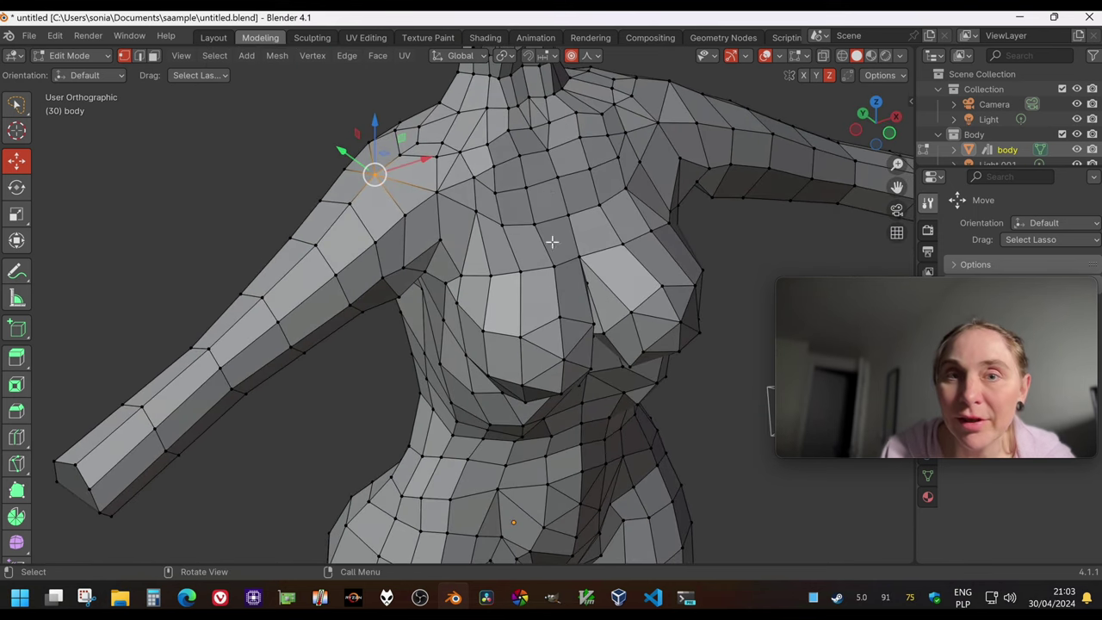
click(541, 147)
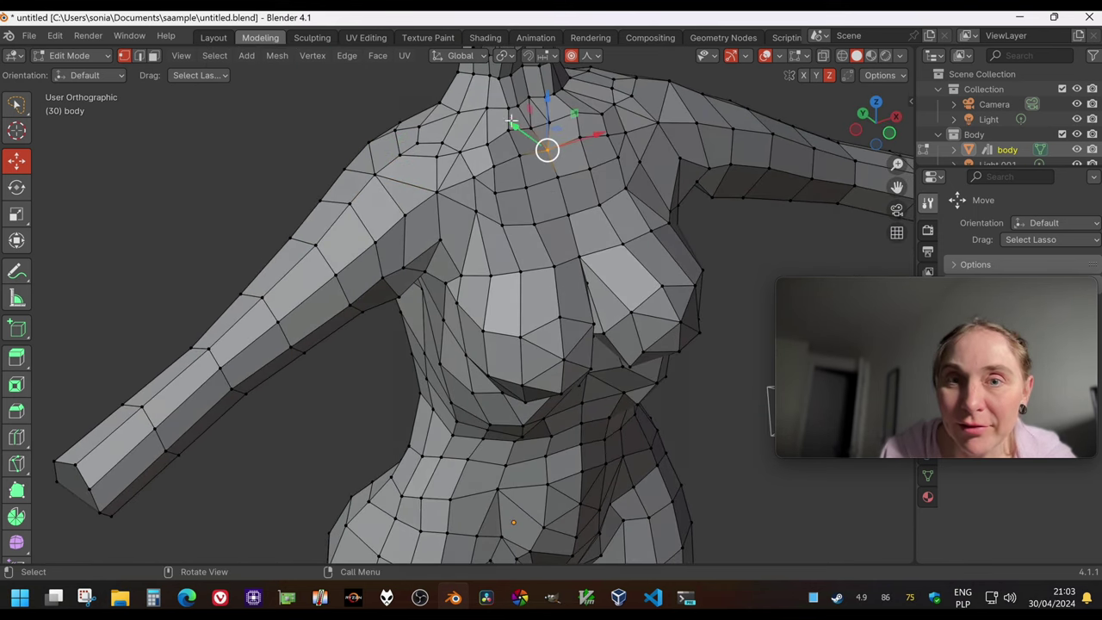
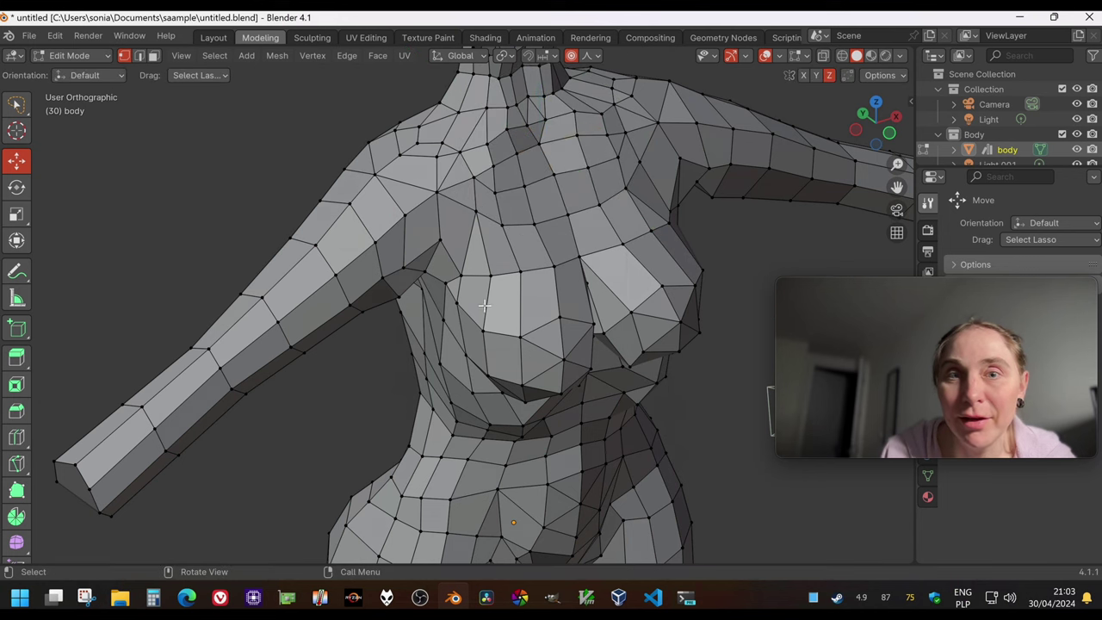
middle_drag(485, 305, 436, 302)
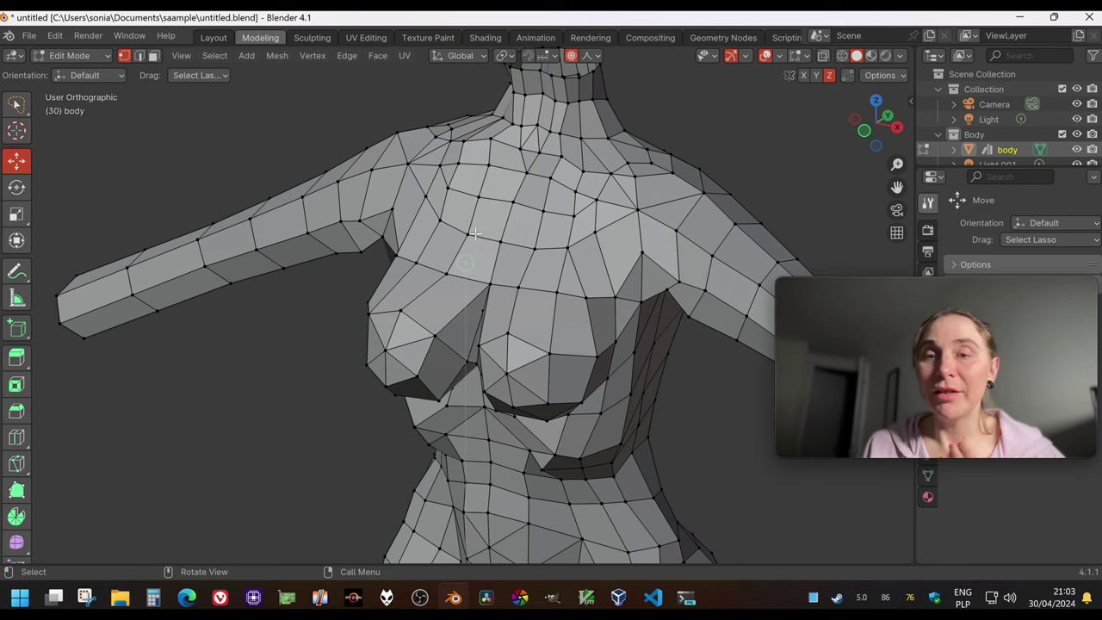
mouse_move(475, 233)
middle_down()
mouse_move(636, 233)
mouse_move(471, 221)
middle_up()
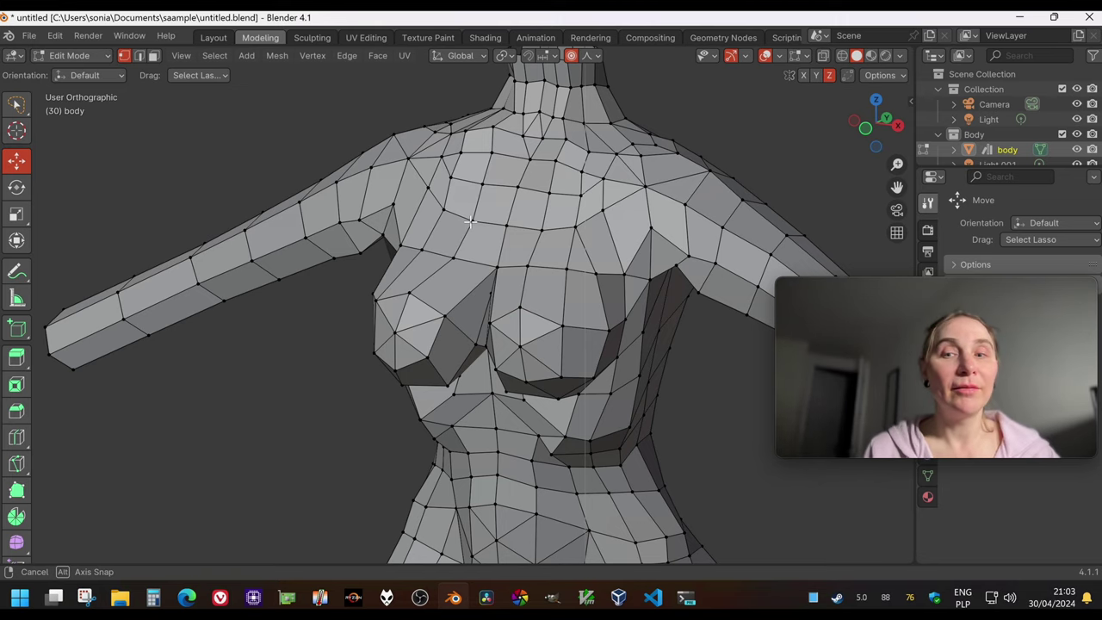
middle_drag(470, 222, 526, 82)
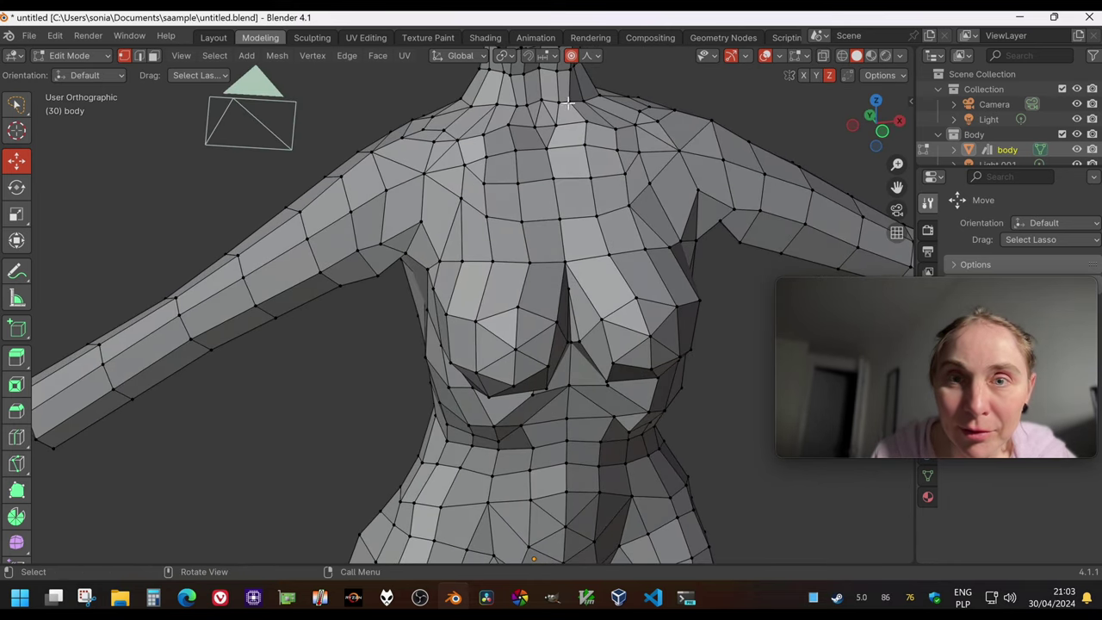
Select two vertices at the front base of the neck and try scaling them along the X axis with the Scale tool.
drag(575, 105, 571, 102)
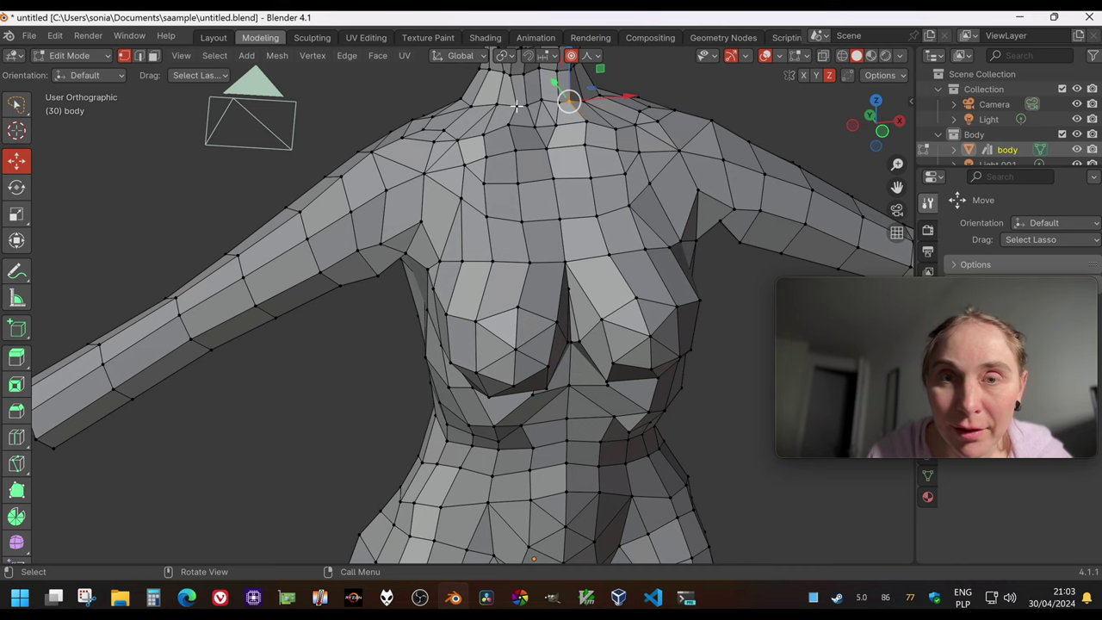
shift+click(517, 106)
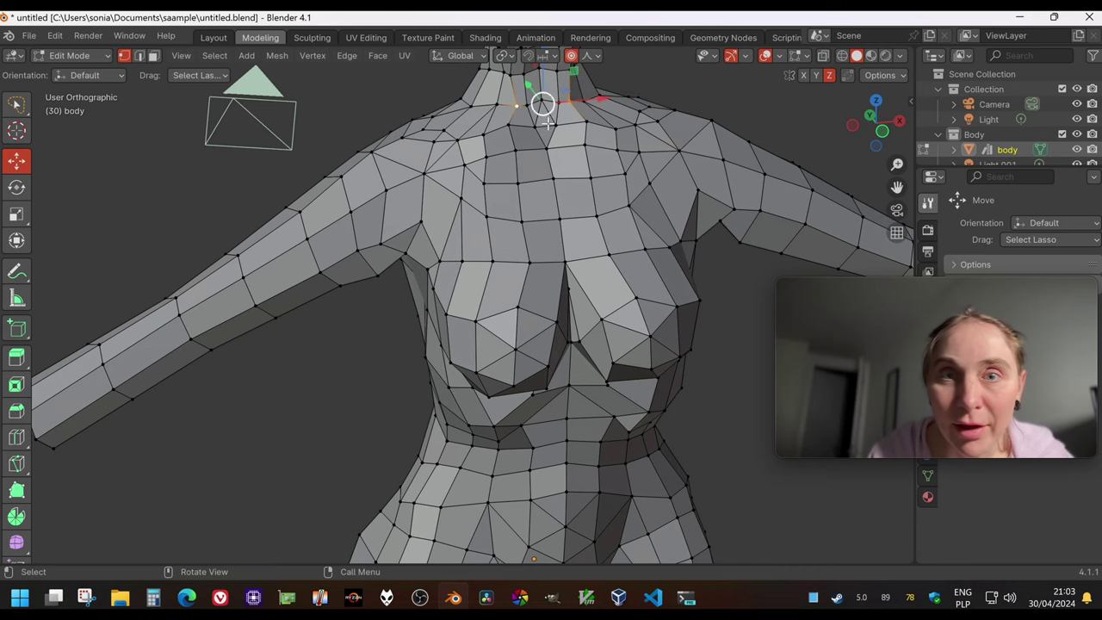
middle_drag(548, 122, 557, 173)
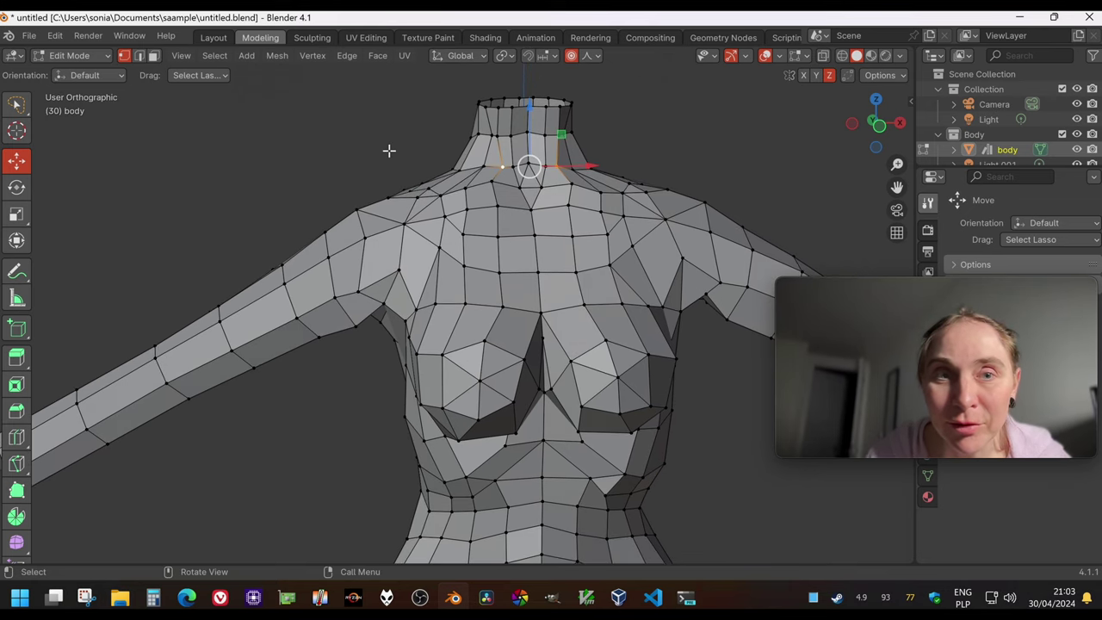
click(14, 215)
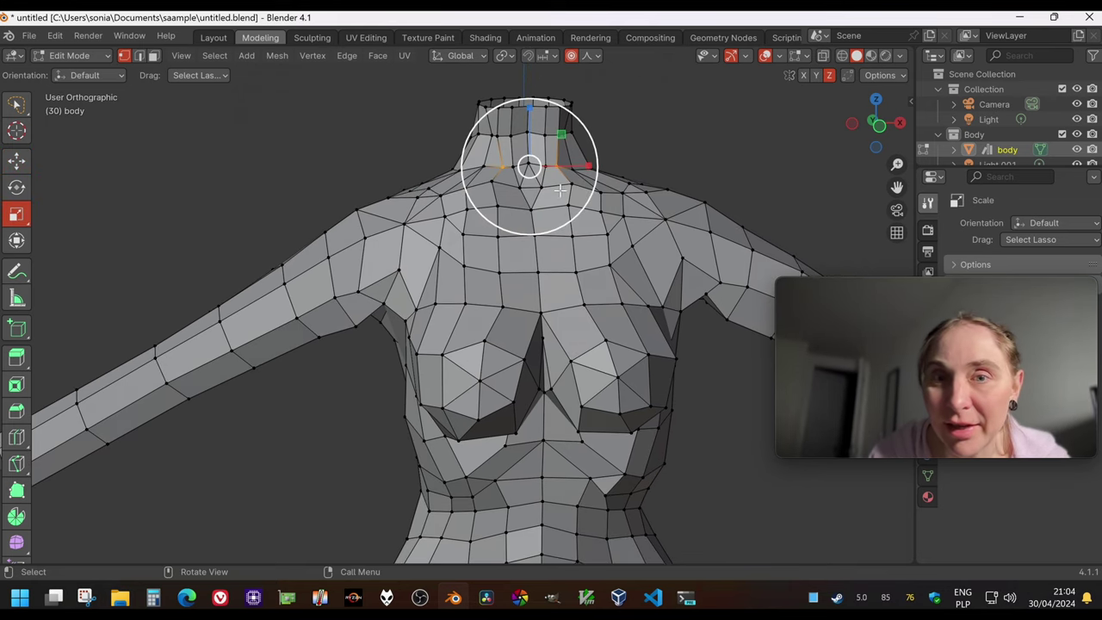
drag(588, 166, 608, 163)
click(704, 202)
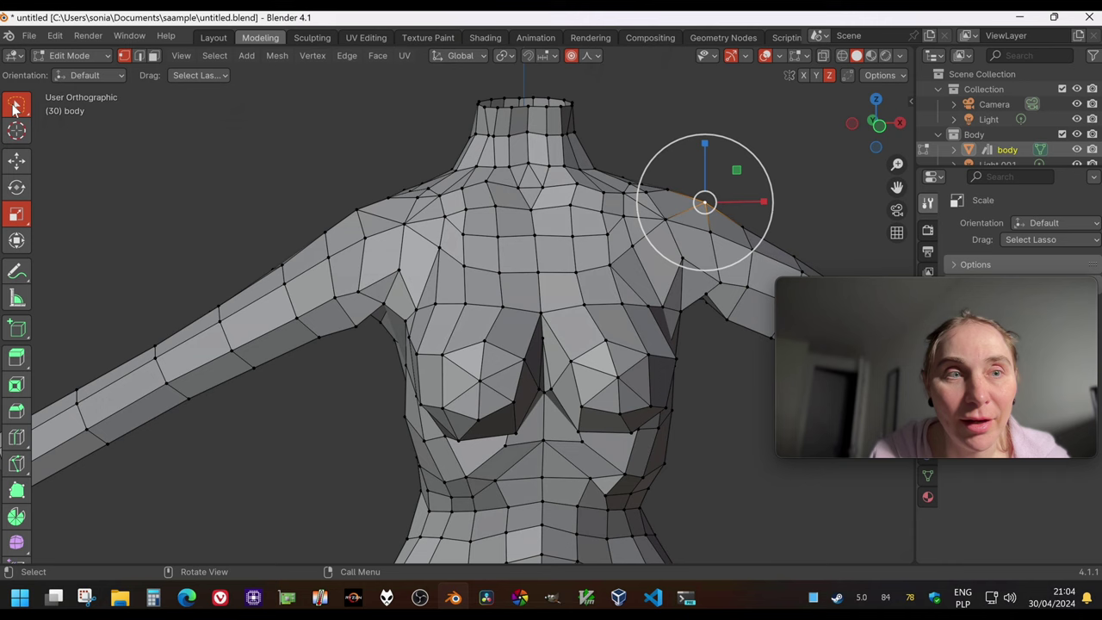
Switch to the Select Lasso tool and view the whole body mesh from the front and side.
click(10, 103)
mouse_move(253, 270)
middle_down()
mouse_move(269, 316)
mouse_move(187, 293)
mouse_move(358, 296)
middle_up()
scroll(379, 323, down, 4)
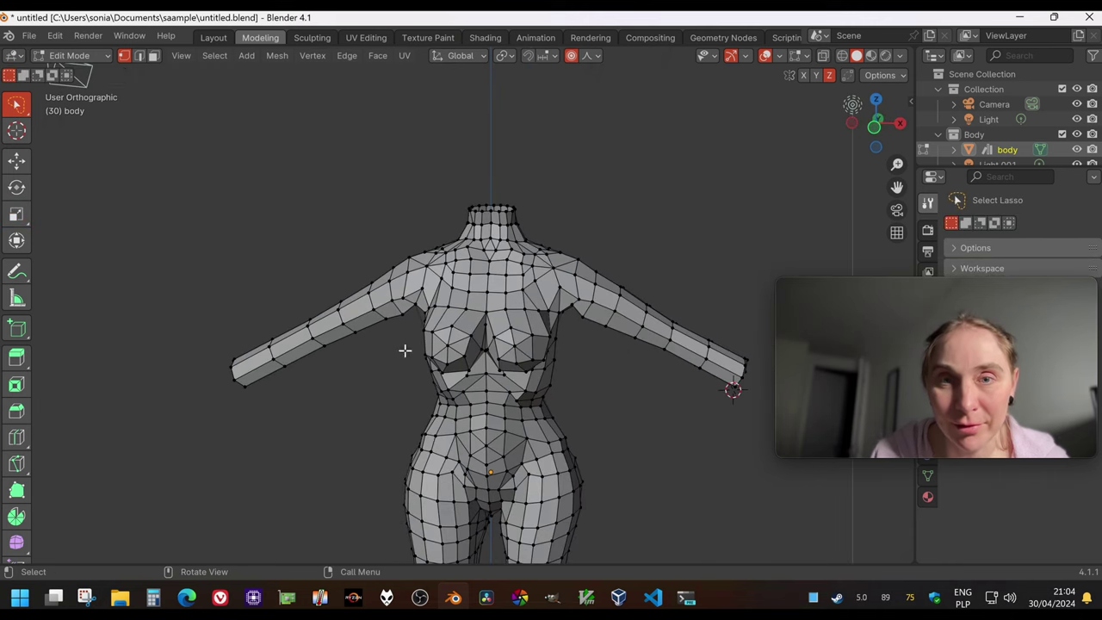
middle_drag(404, 350, 582, 250)
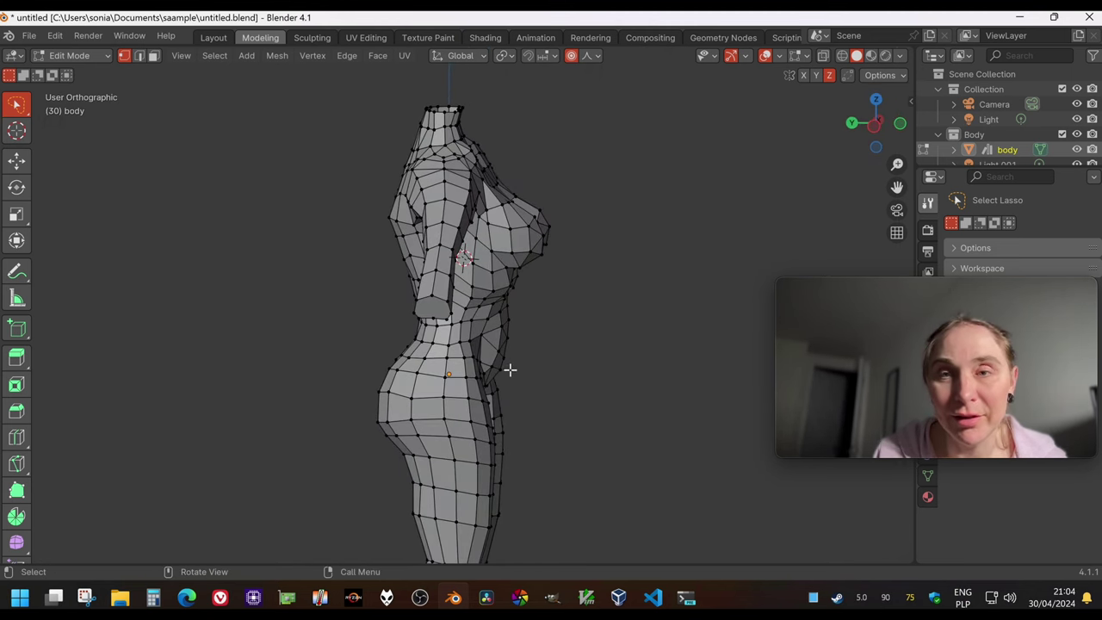
middle_drag(509, 370, 339, 356)
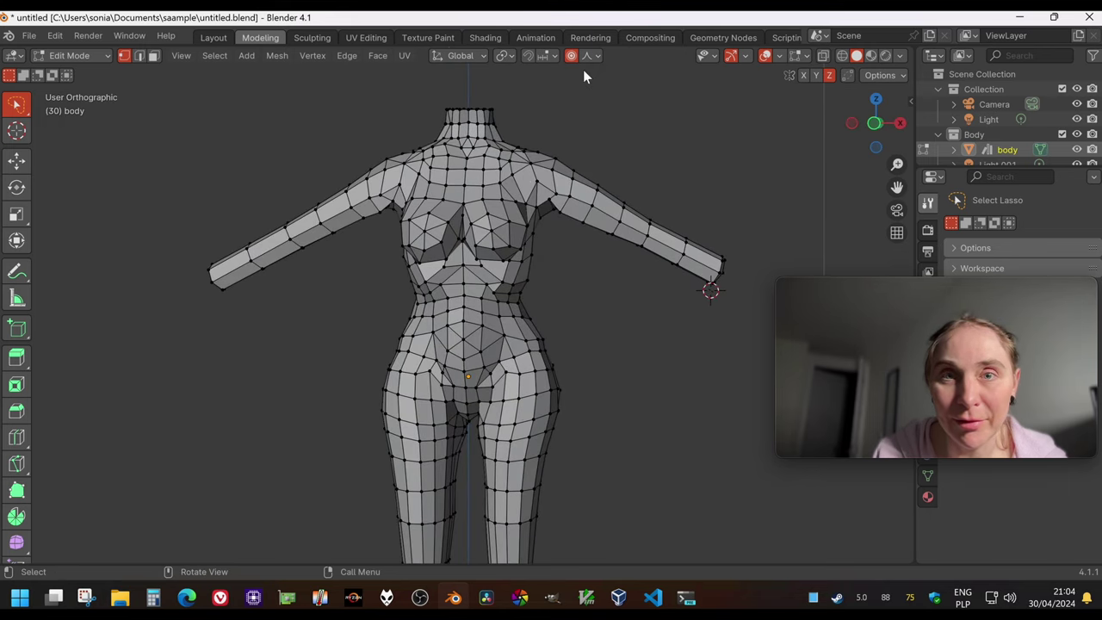
Lasso-select the row of vertices across the upper chest and set the proportional editing falloff to Smooth.
middle_drag(447, 302, 601, 320)
middle_drag(481, 328, 474, 199)
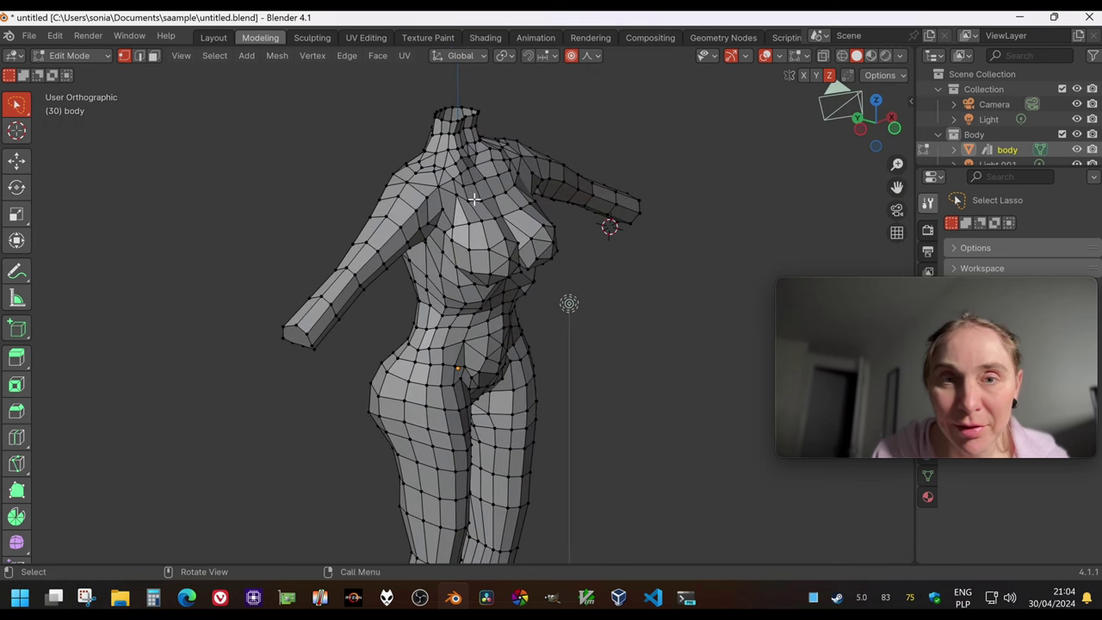
mouse_move(463, 199)
mouse_down()
mouse_move(487, 211)
mouse_move(513, 202)
mouse_move(521, 183)
mouse_move(489, 193)
mouse_up()
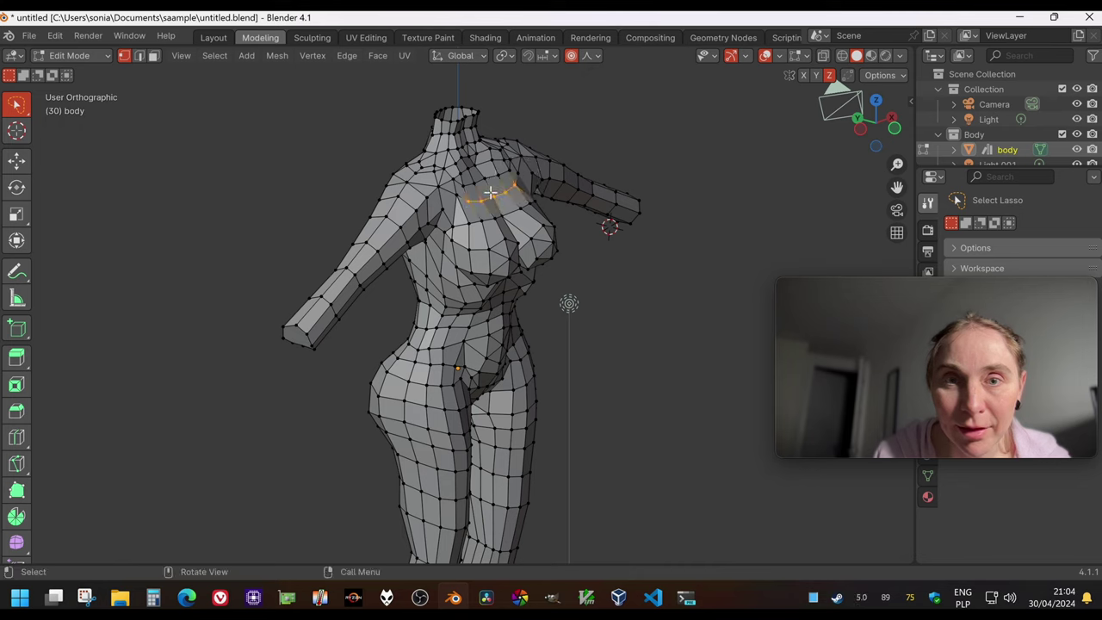
click(592, 56)
click(568, 124)
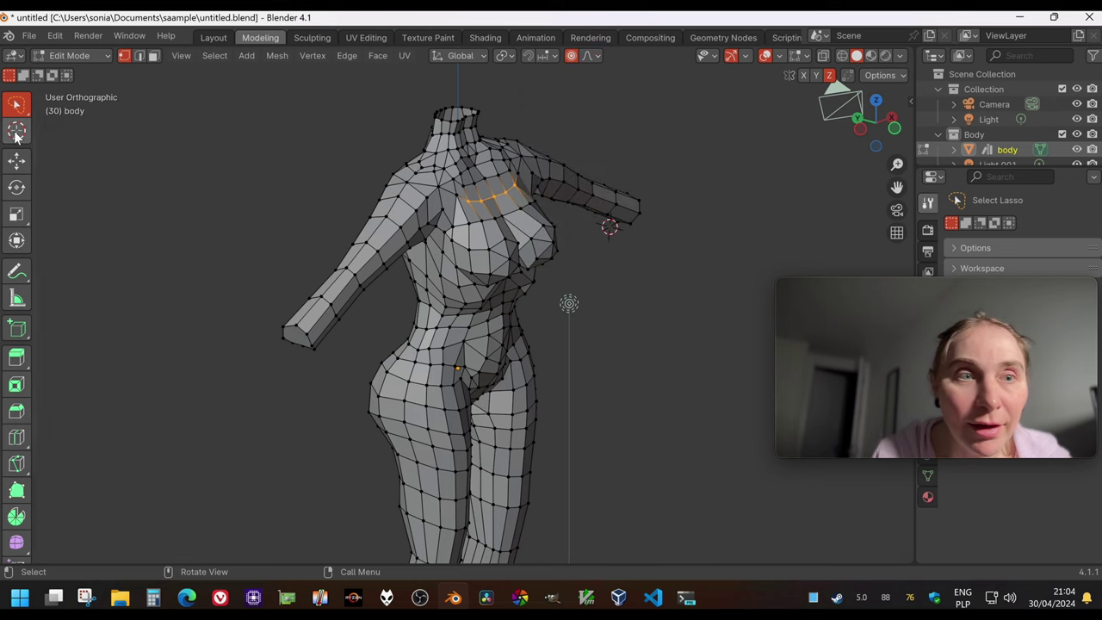
Move the selected upper-chest vertices slightly up and back within the YZ plane.
click(16, 160)
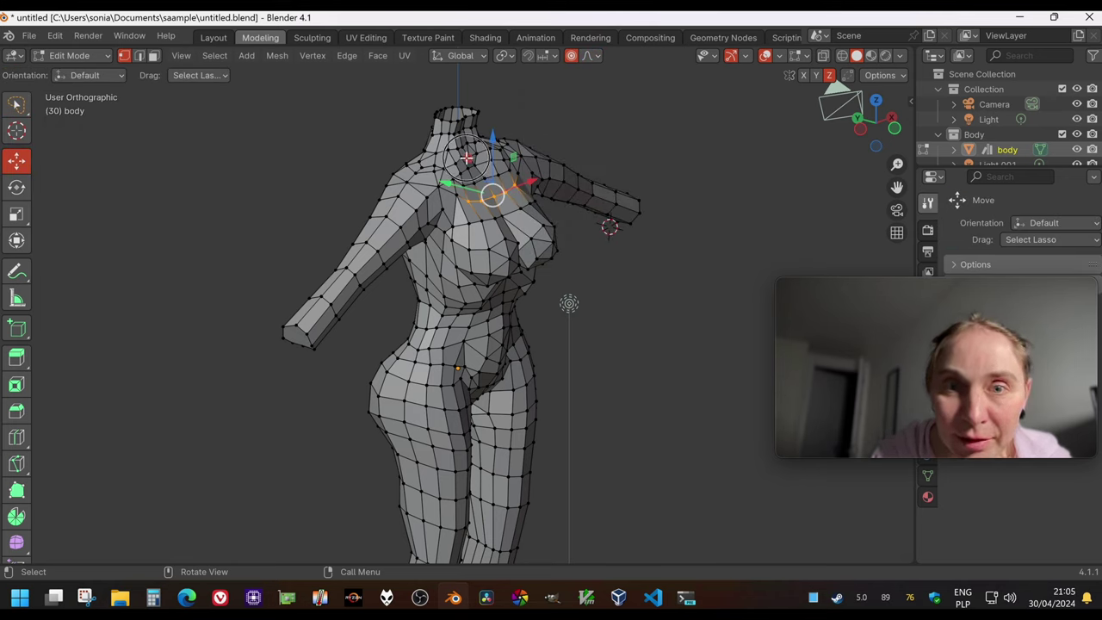
key(g)
key(shift+x)
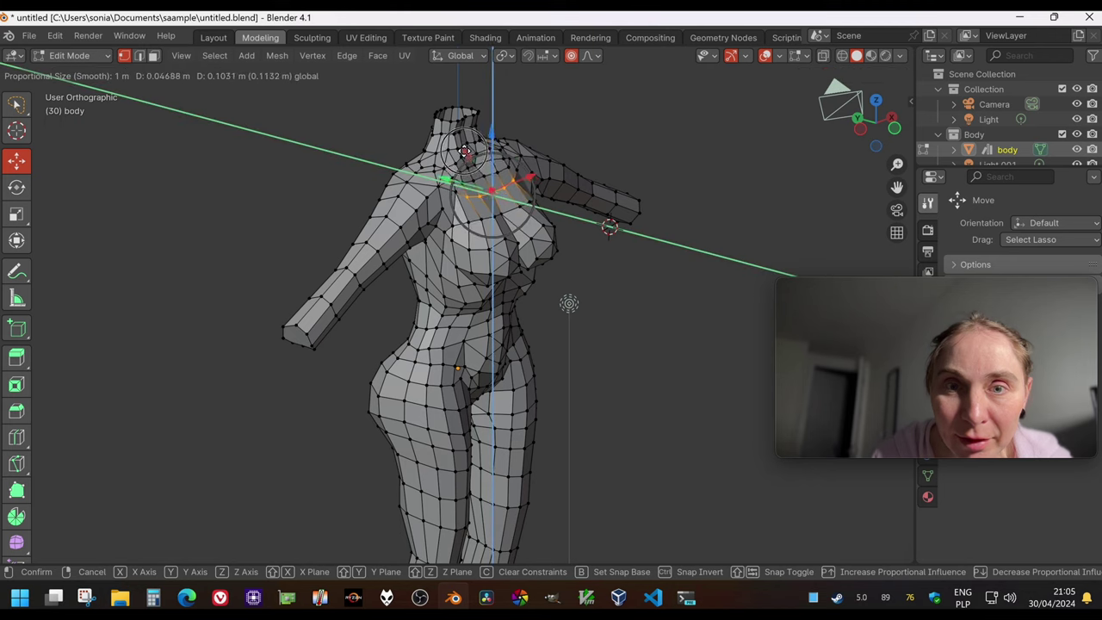
click(294, 118)
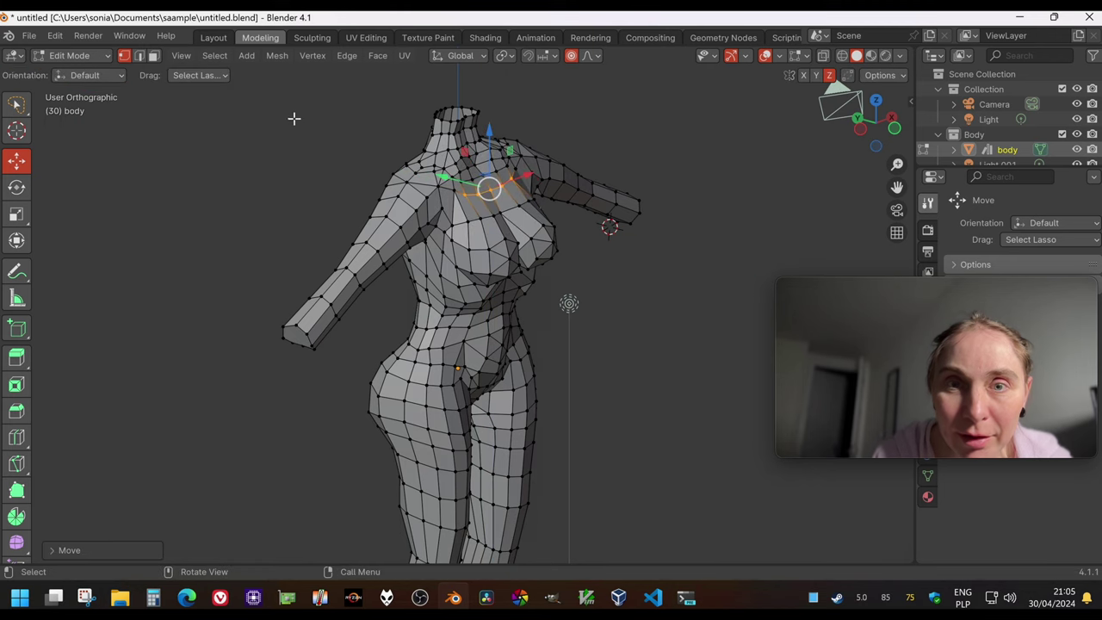
Lasso-select the row of vertices along the top of the bust, spanning both breasts.
middle_drag(348, 258, 435, 222)
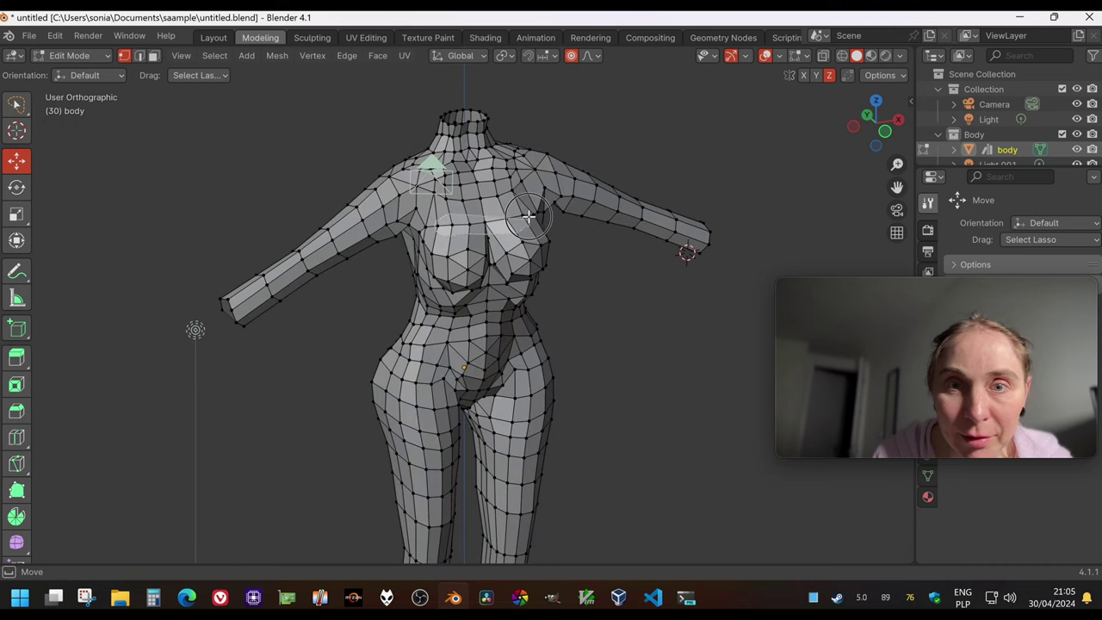
drag(524, 212, 516, 217)
middle_drag(517, 217, 487, 234)
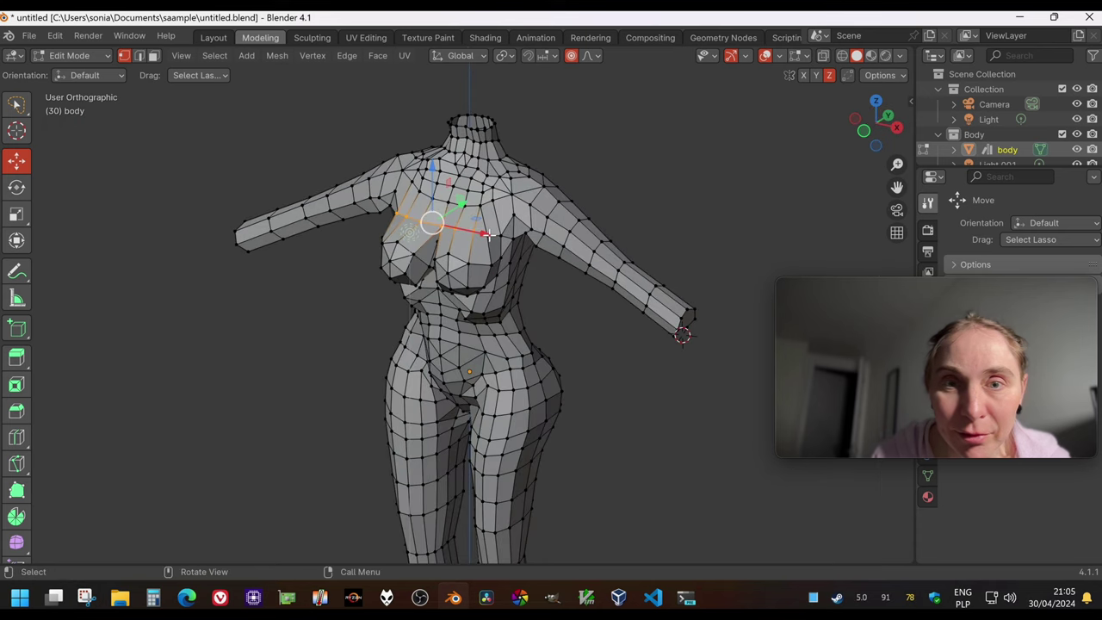
Try moving the row of vertices along the top of the bust downward, and undo the move.
drag(482, 225, 485, 238)
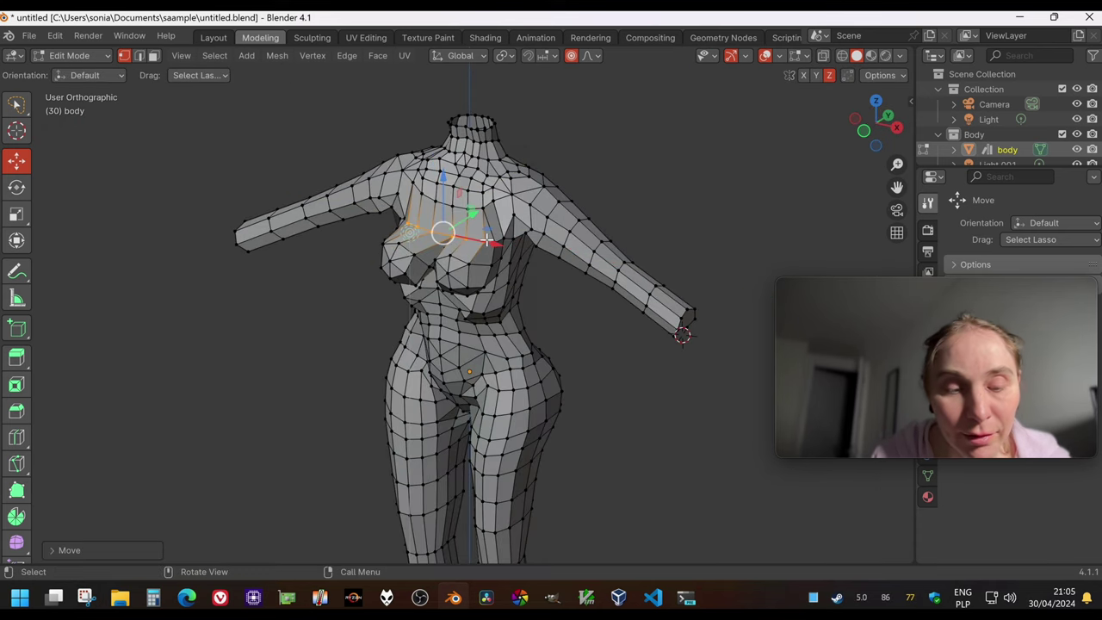
key(ctrl+z)
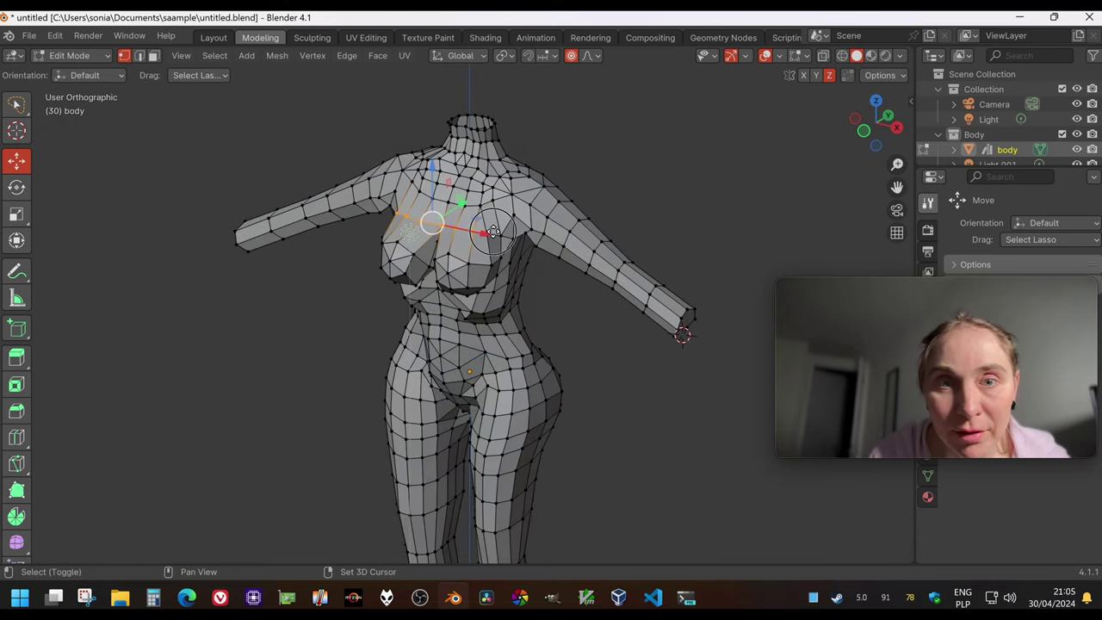
key(g)
key(y)
key(Escape)
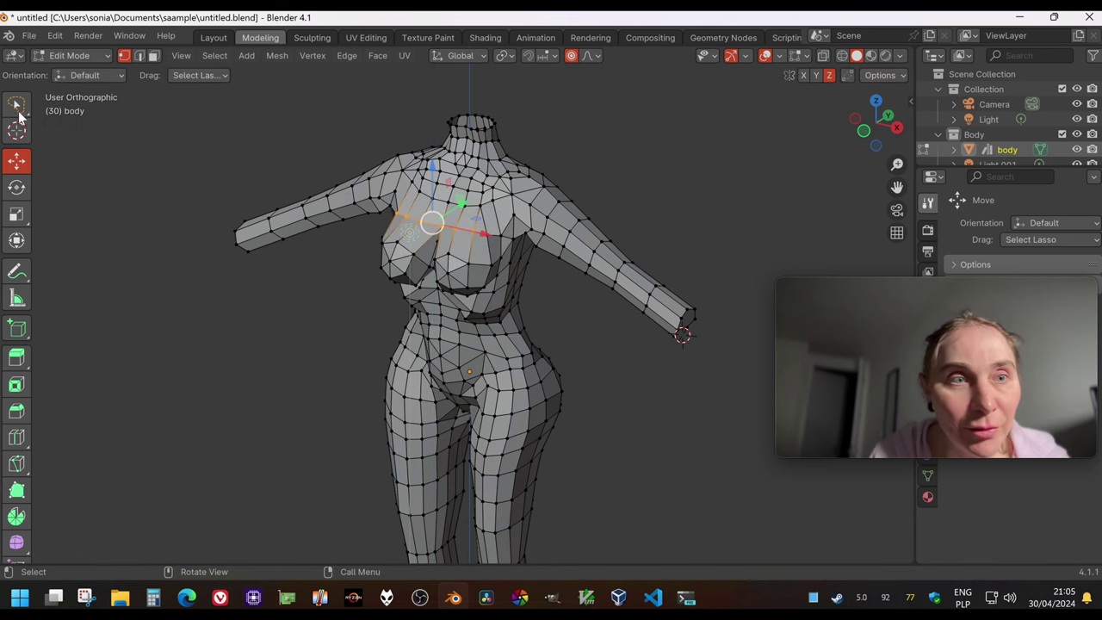
From the side view, move the row of vertices along the top of the bust slightly up and back in the YZ plane.
click(16, 105)
mouse_move(465, 245)
middle_down()
mouse_move(487, 245)
mouse_move(451, 244)
mouse_move(428, 264)
middle_up()
click(16, 160)
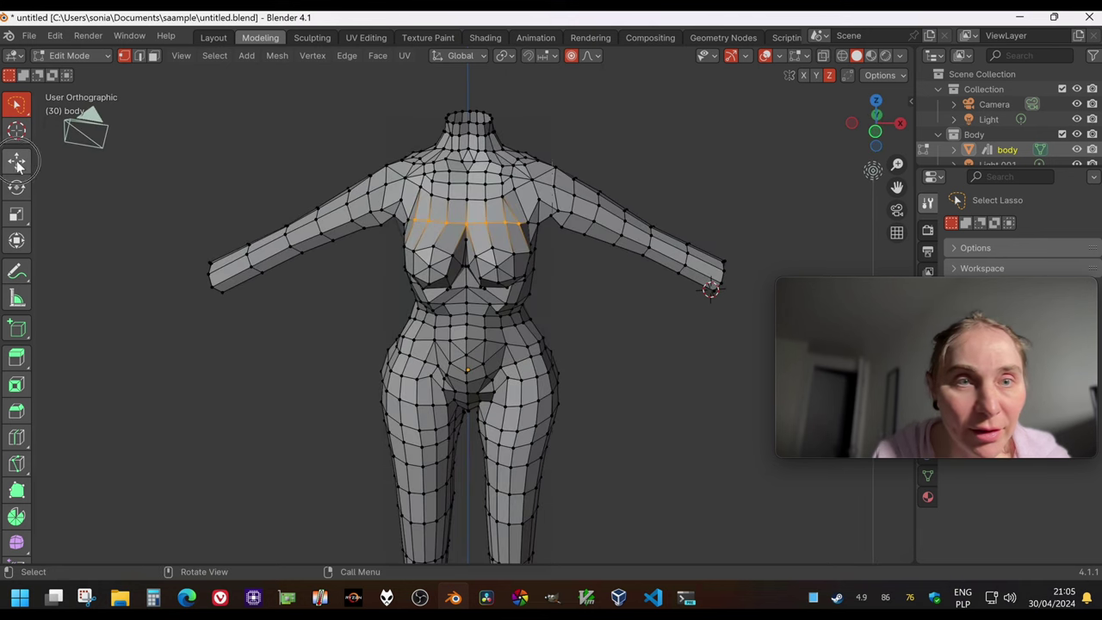
middle_drag(469, 204, 459, 180)
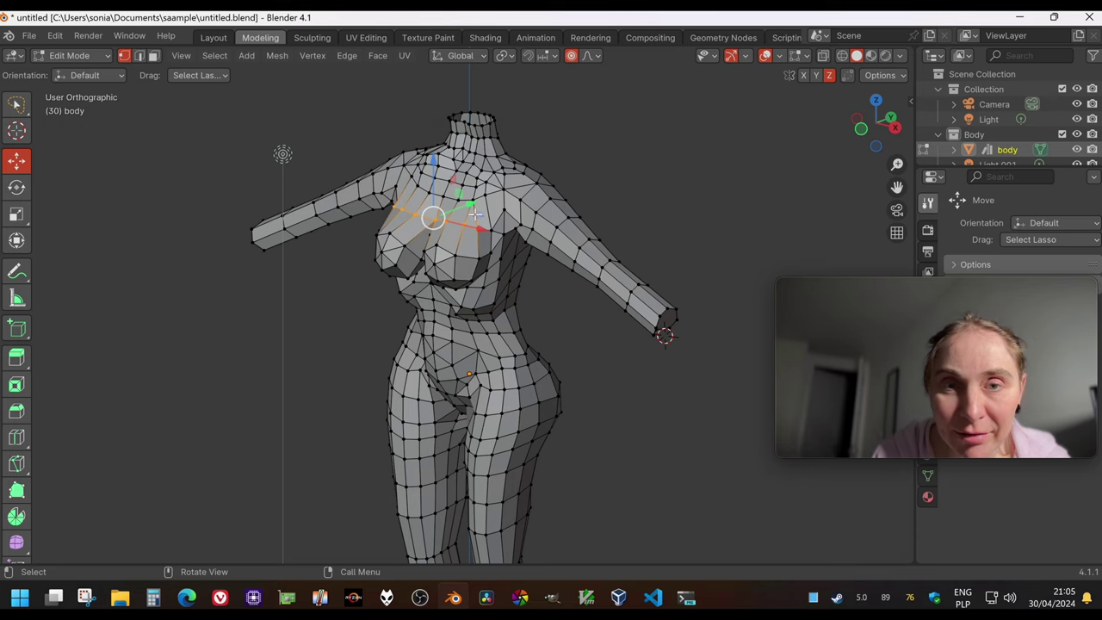
middle_drag(435, 307, 447, 184)
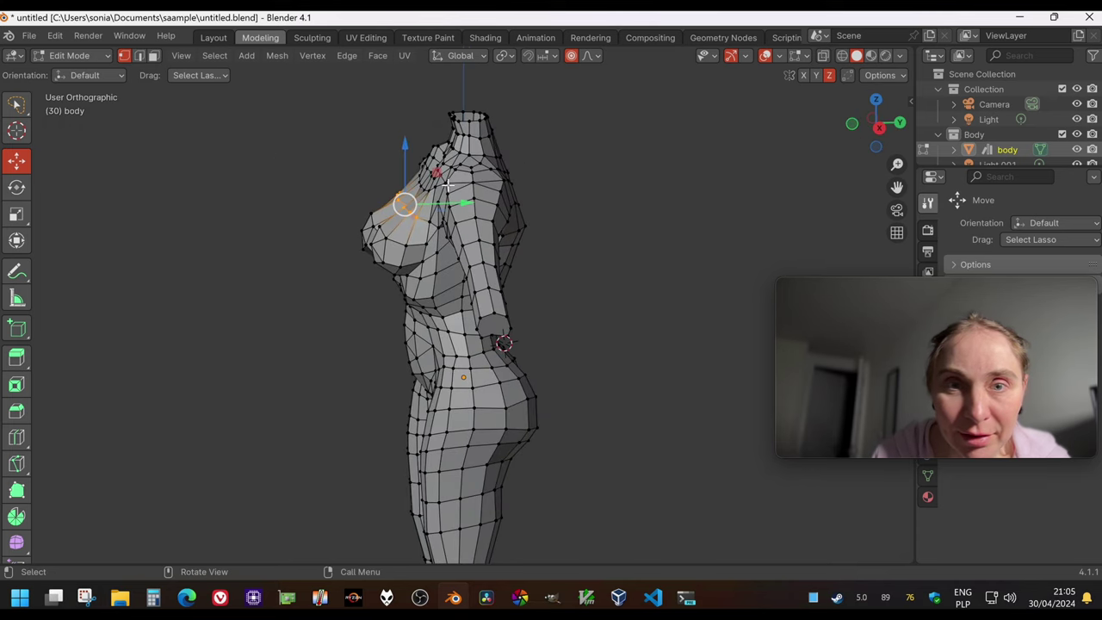
drag(437, 171, 440, 164)
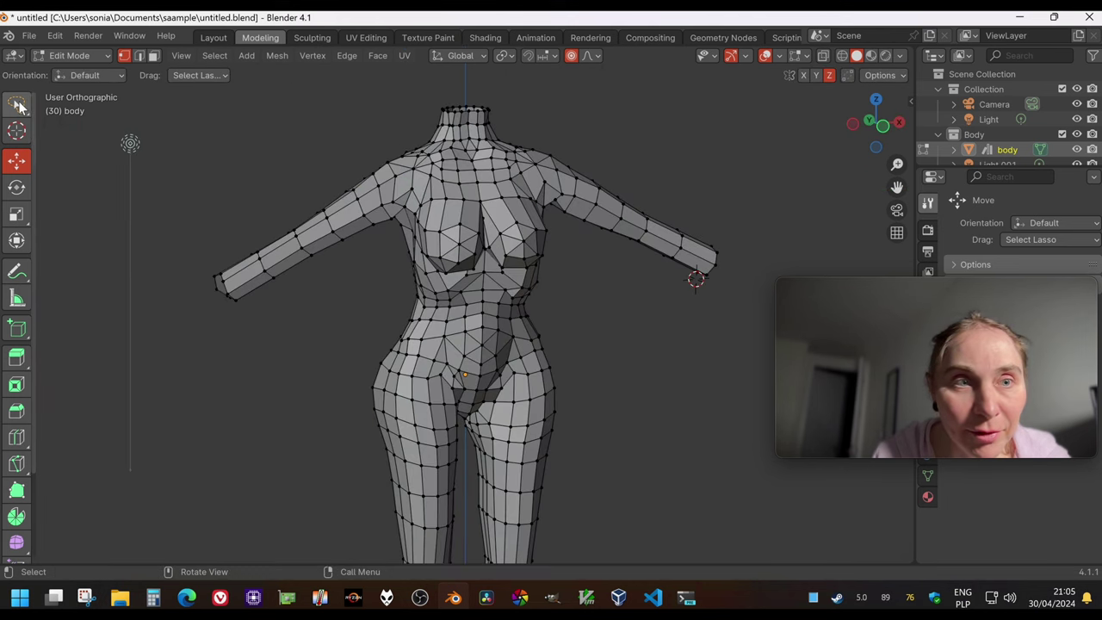
Lasso-select the vertices across the middle of both breasts.
key(w)
mouse_move(194, 237)
middle_down()
mouse_move(238, 248)
mouse_move(204, 253)
mouse_move(256, 267)
middle_up()
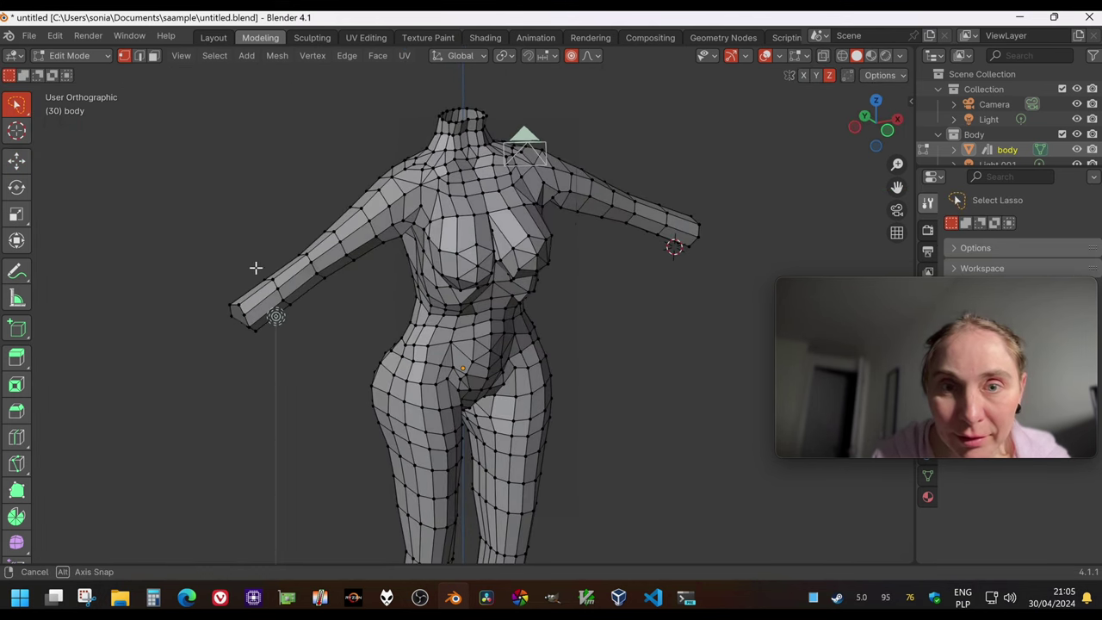
mouse_move(438, 243)
mouse_down()
mouse_move(464, 256)
mouse_move(484, 245)
mouse_move(533, 273)
mouse_up()
key(g)
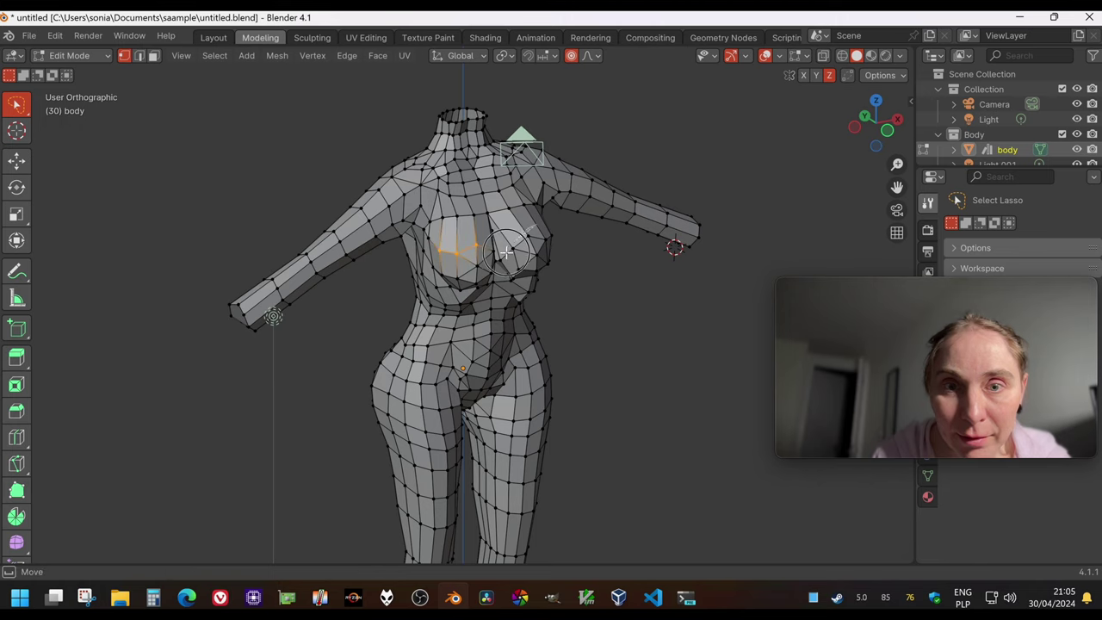
key(Escape)
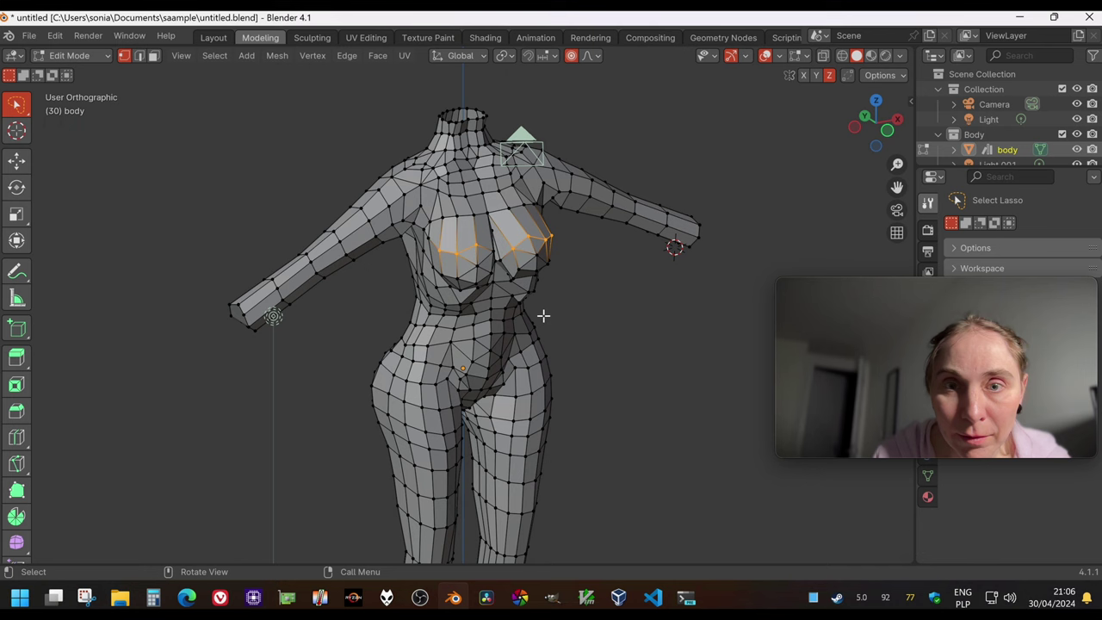
middle_drag(542, 315, 445, 242)
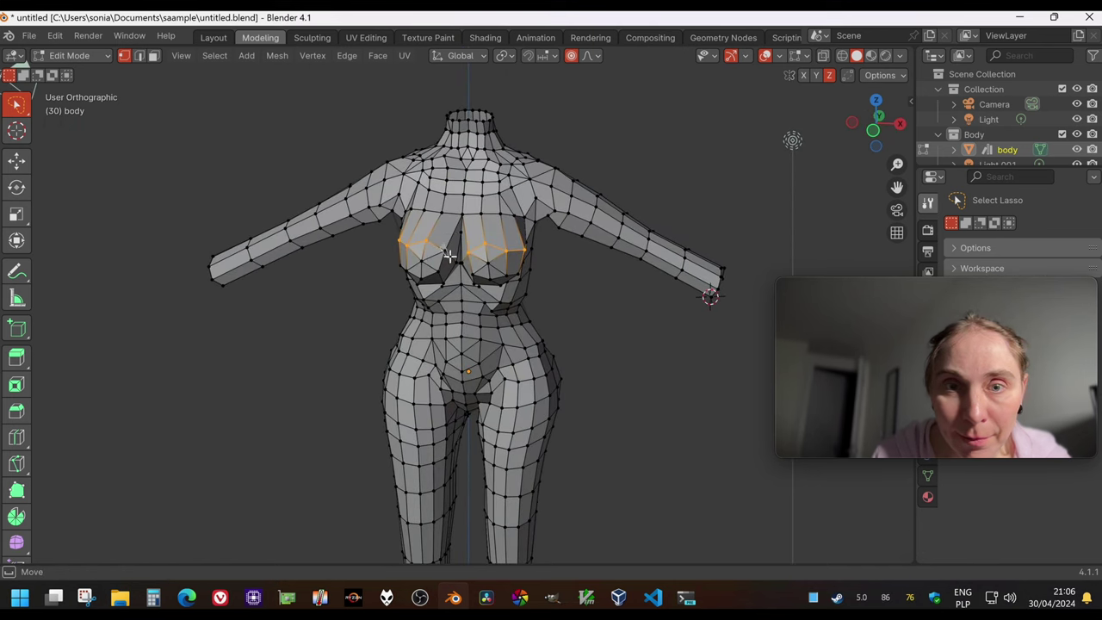
From the side view, move the mid-breast vertices up and back toward the chest within the YZ plane.
click(16, 160)
middle_drag(303, 352, 181, 331)
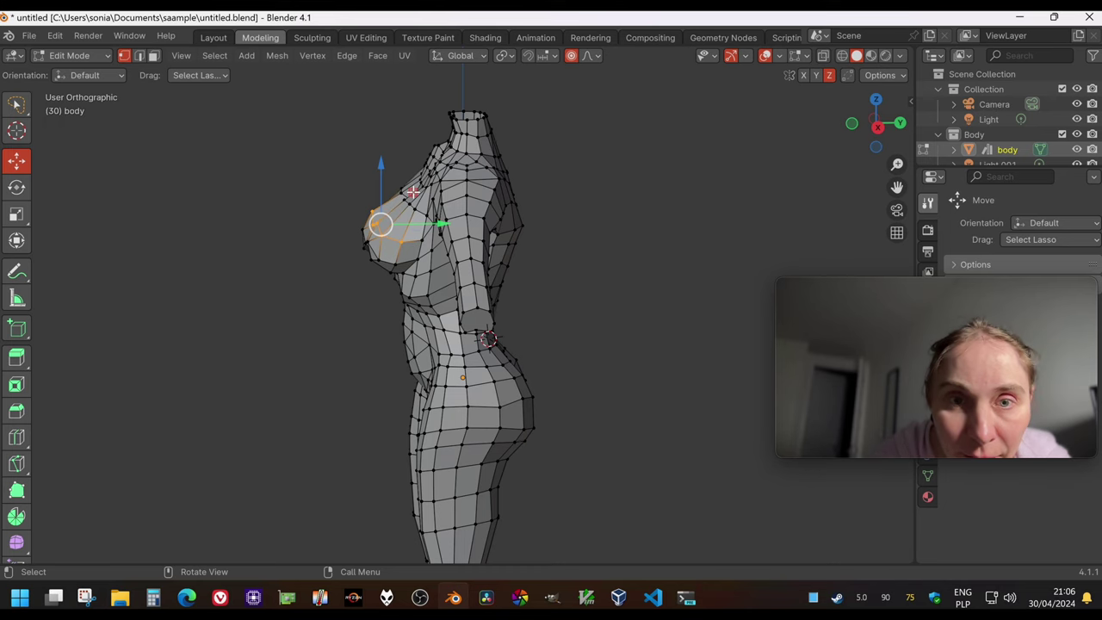
key(g)
key(shift+x)
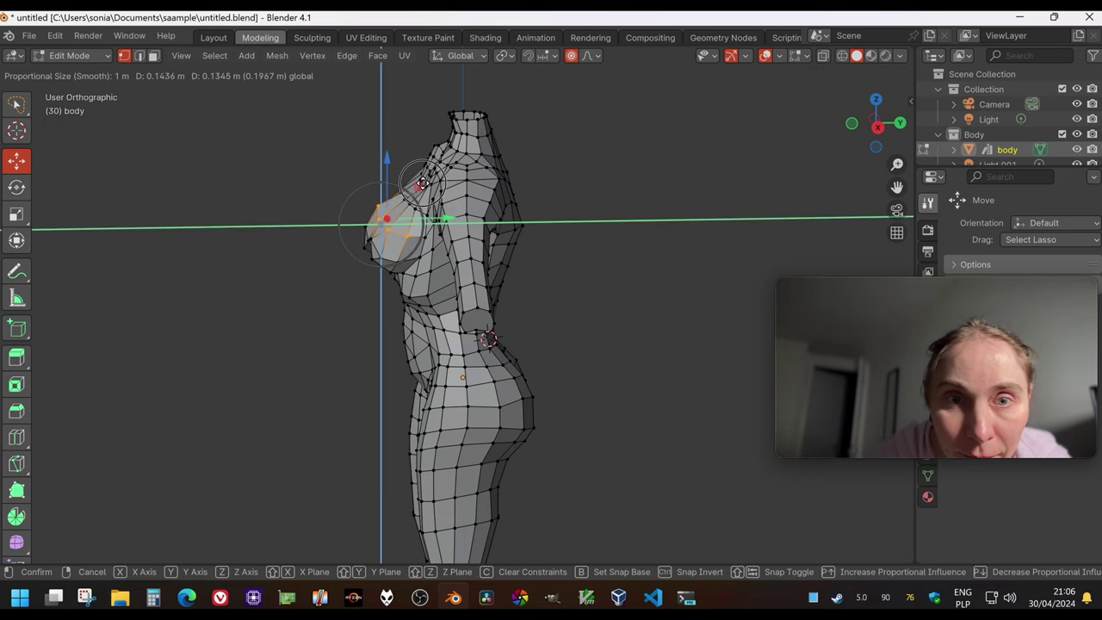
click(305, 177)
middle_drag(305, 178, 537, 302)
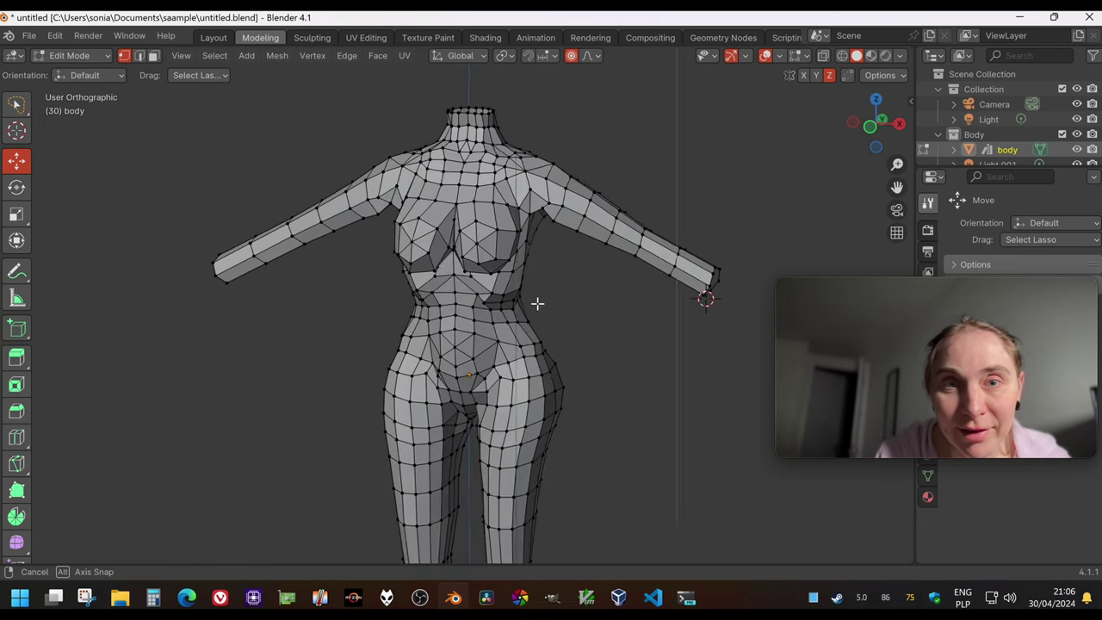
Check the reshaped bust from both sides and lasso-select the row of vertices along its top again.
middle_drag(246, 372, 424, 370)
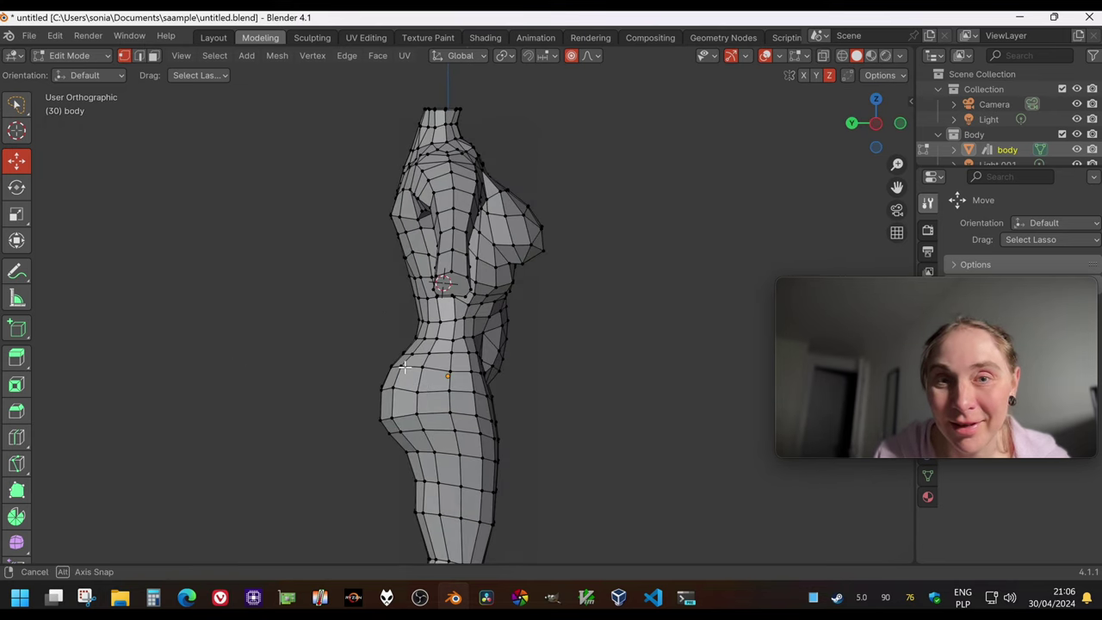
middle_drag(335, 374, 62, 359)
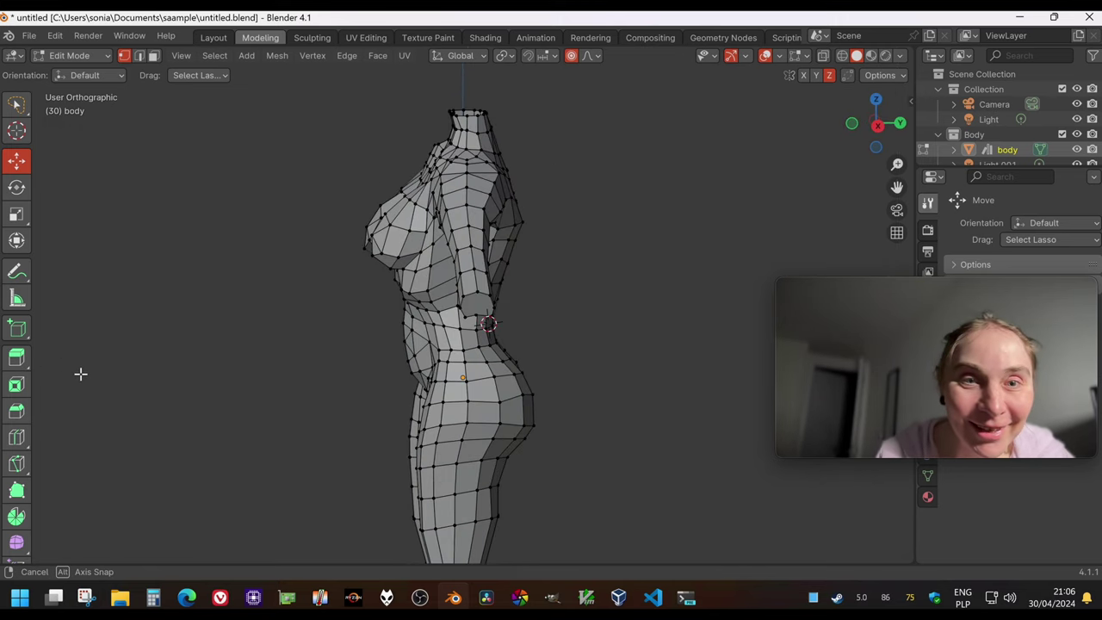
middle_drag(80, 374, 327, 295)
middle_drag(358, 258, 408, 226)
mouse_move(414, 284)
middle_down()
mouse_move(422, 290)
mouse_move(215, 207)
middle_up()
click(16, 104)
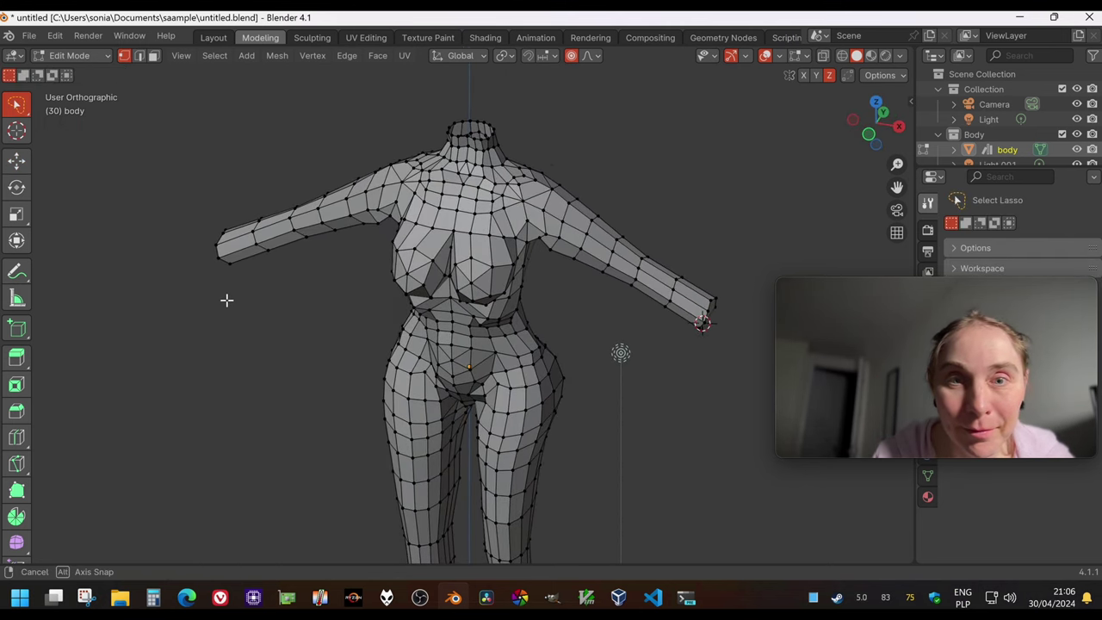
middle_drag(226, 300, 444, 238)
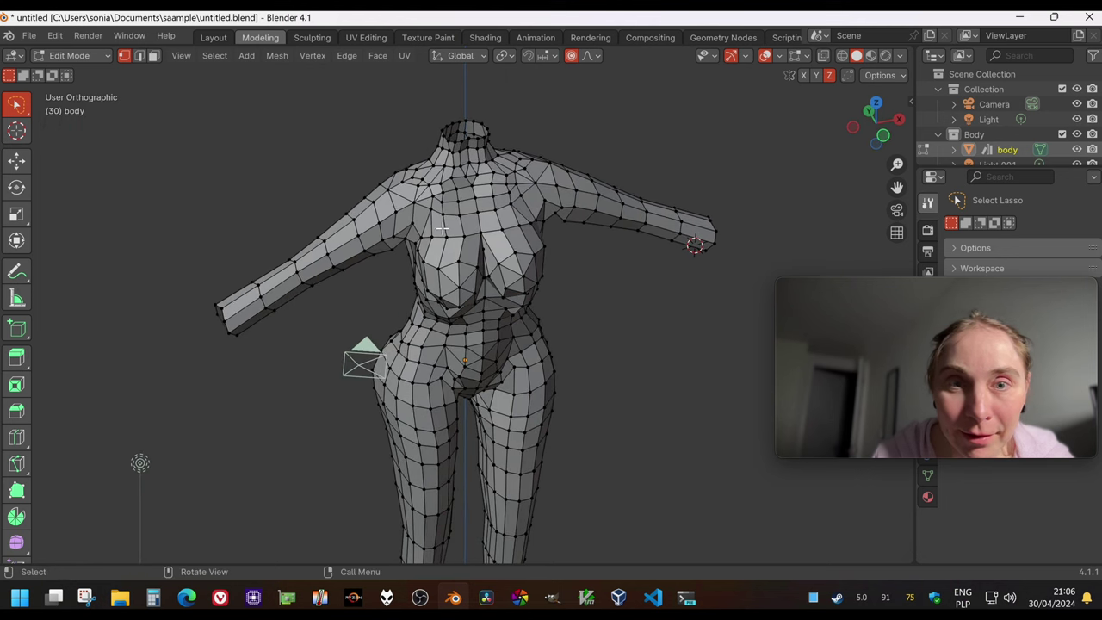
key(c)
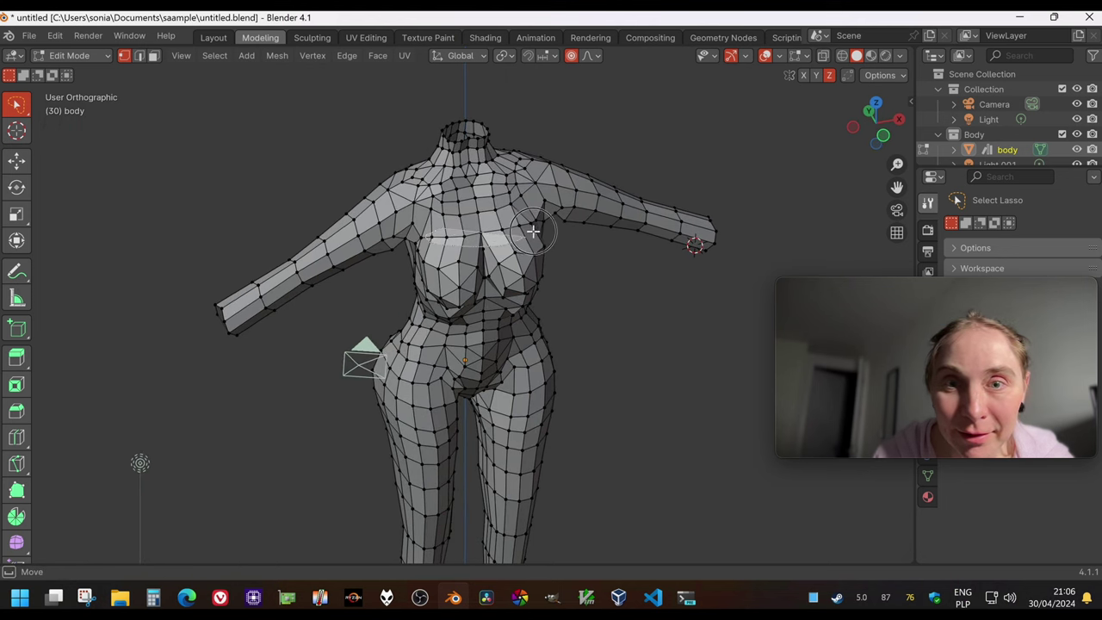
right_click(534, 218)
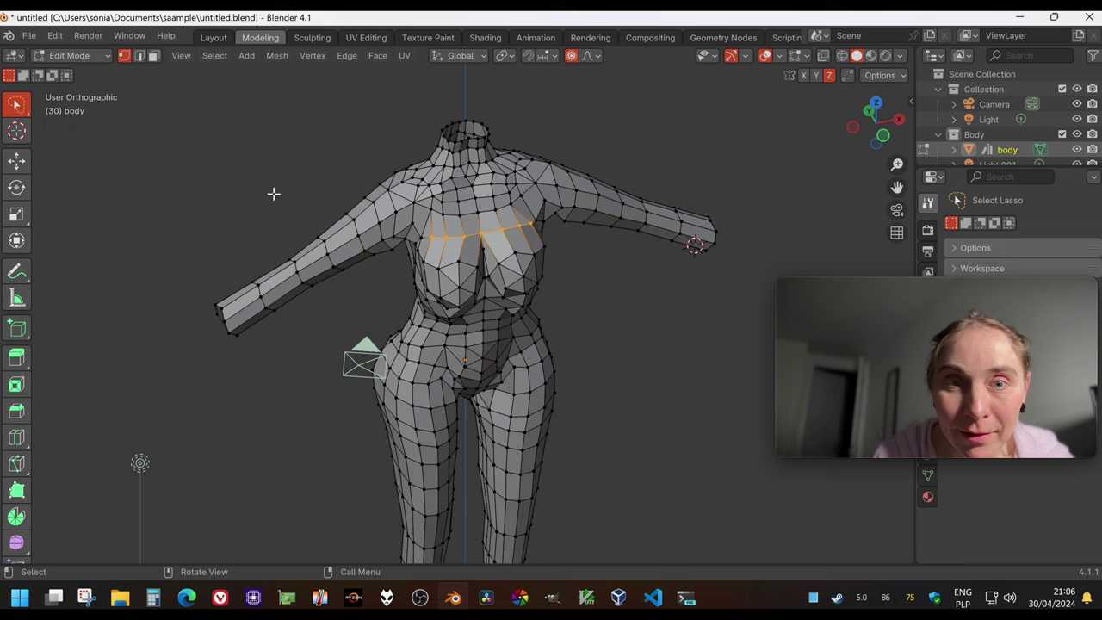
From the side view, adjust the position of the row along the top of the bust within the YZ plane and deselect it.
click(17, 160)
middle_drag(246, 372, 387, 221)
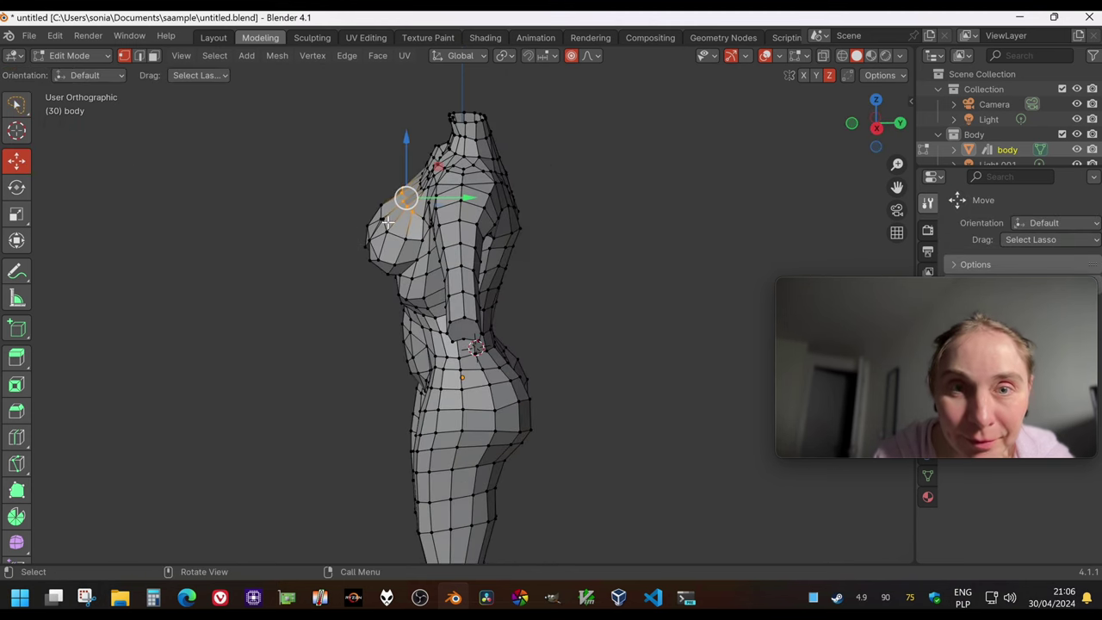
key(g)
key(y)
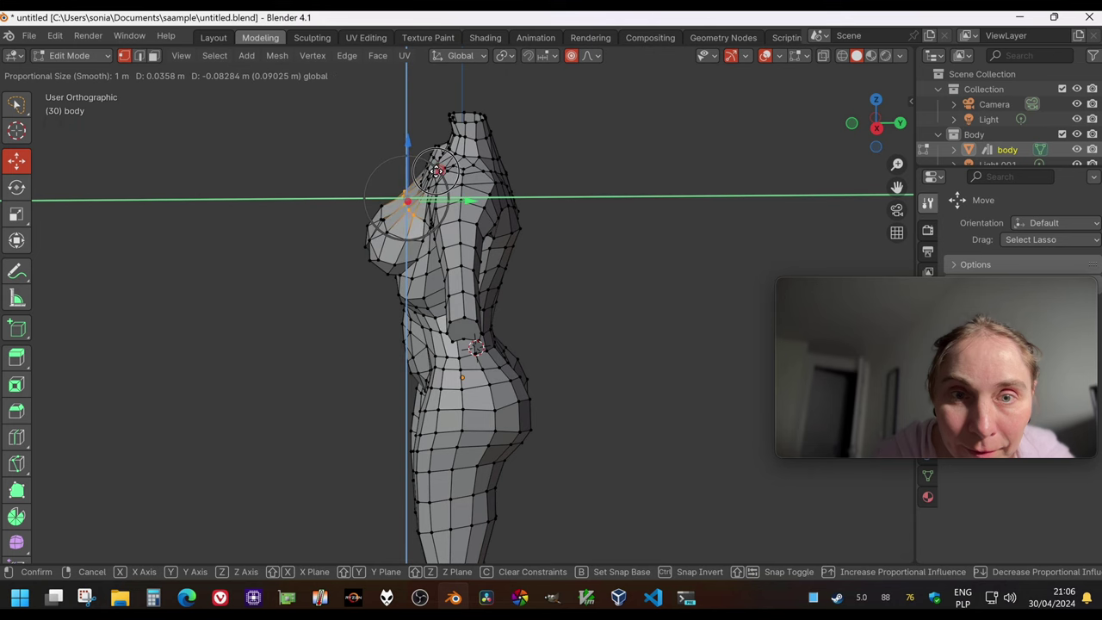
click(414, 185)
key(alt+a)
middle_drag(303, 337, 497, 348)
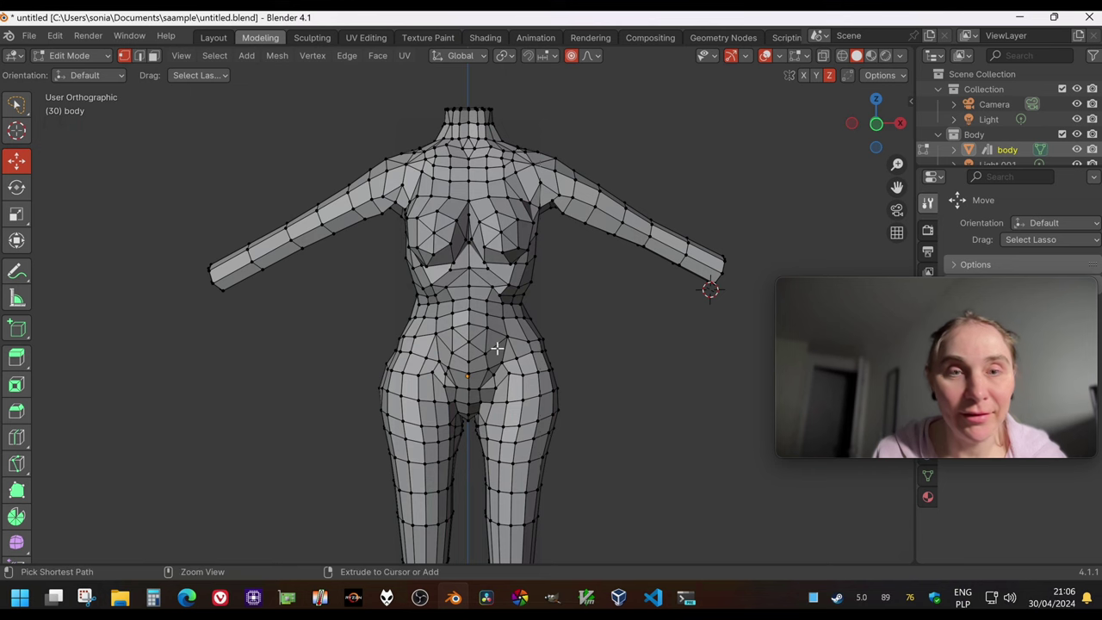
Save the file, and save a copy named untitled_copy_1.blend in the saample folder.
key(ctrl+s)
middle_drag(288, 336, 314, 358)
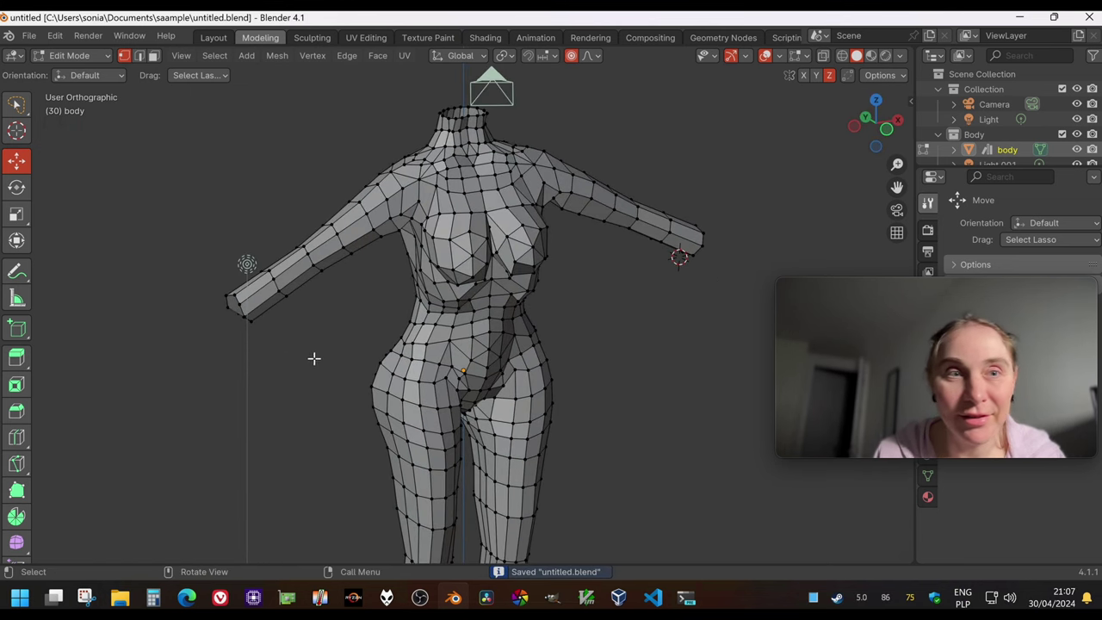
click(29, 36)
click(65, 182)
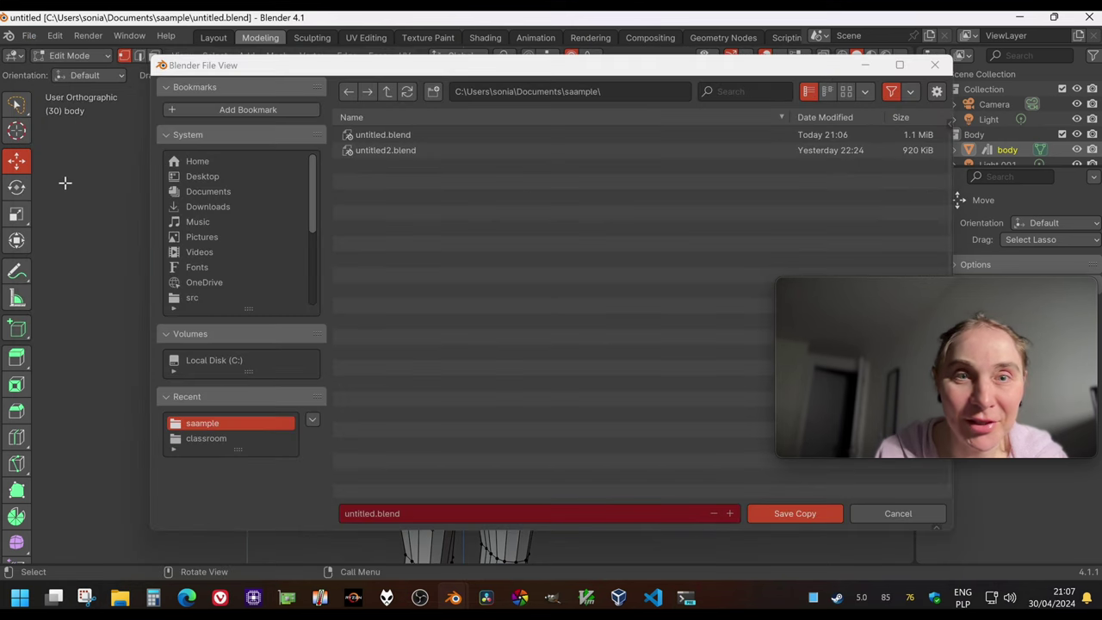
click(388, 515)
key(Home)
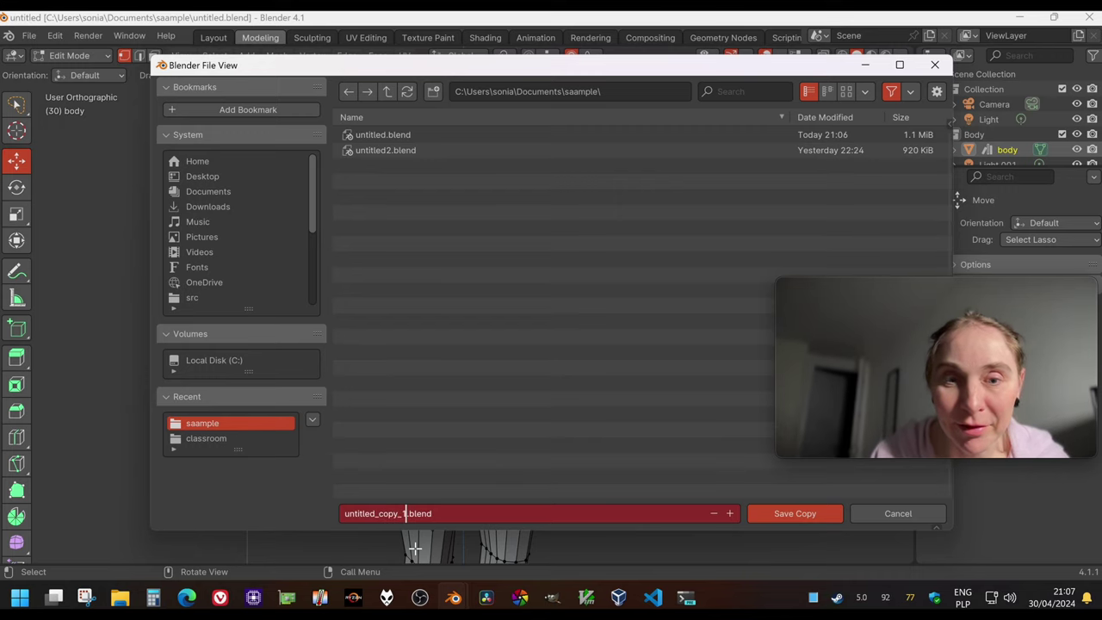
click(792, 519)
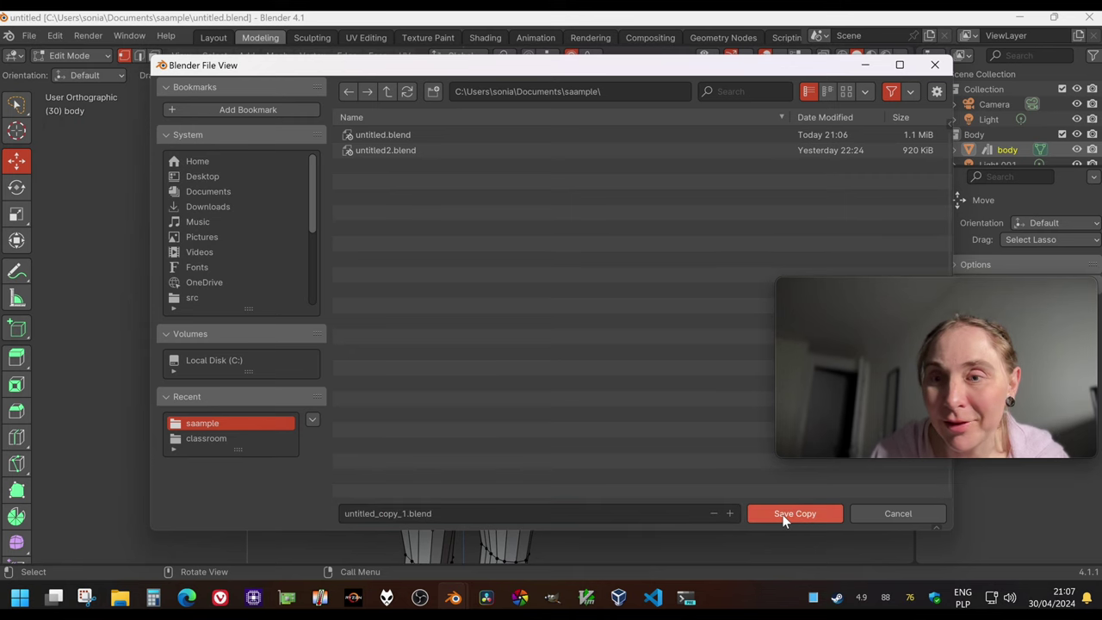
Finish saving the backup copy as untitled_copy_1.blend in the saample folder.
click(770, 508)
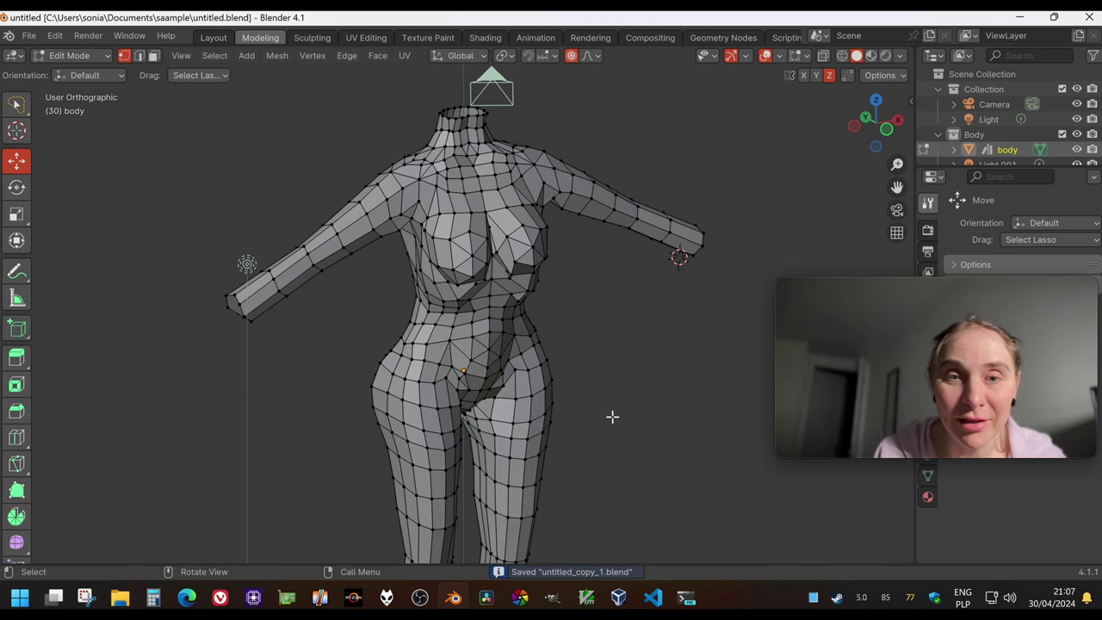
Examine the body mesh from the front and the edge flow across its back, shoulders and neck from behind.
middle_drag(613, 417, 478, 328)
scroll(478, 328, up, 3)
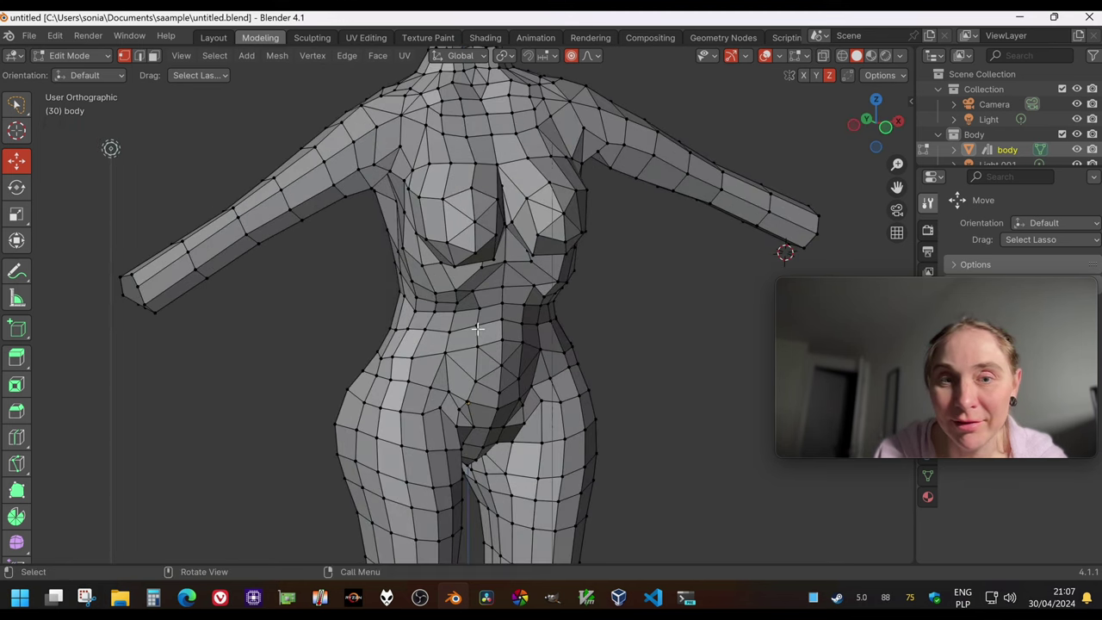
scroll(478, 328, down, 6)
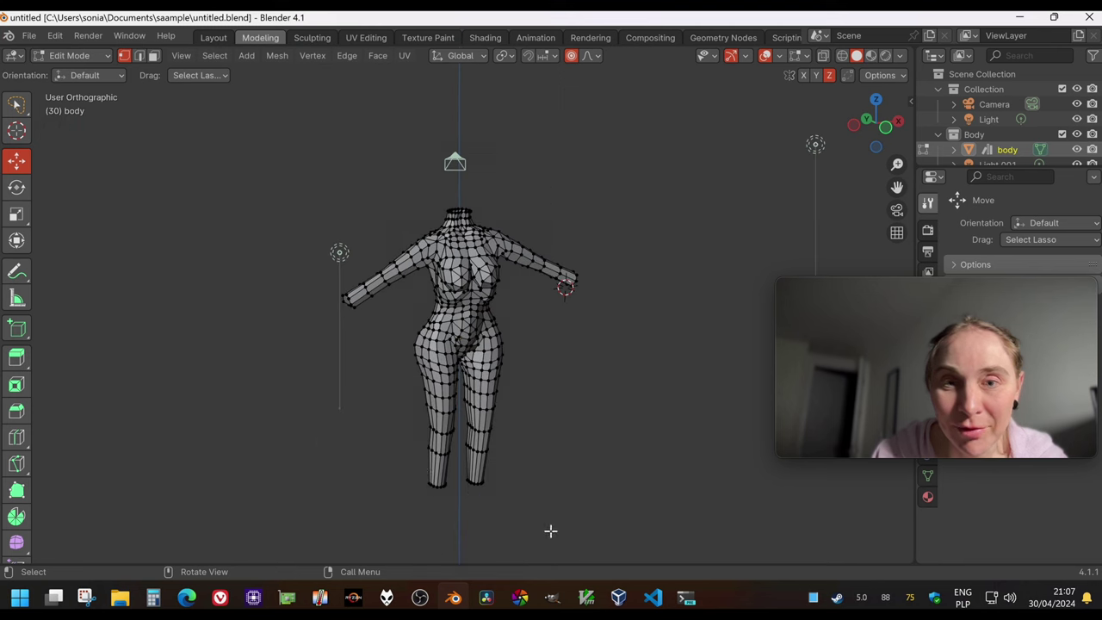
scroll(459, 222, up, 4)
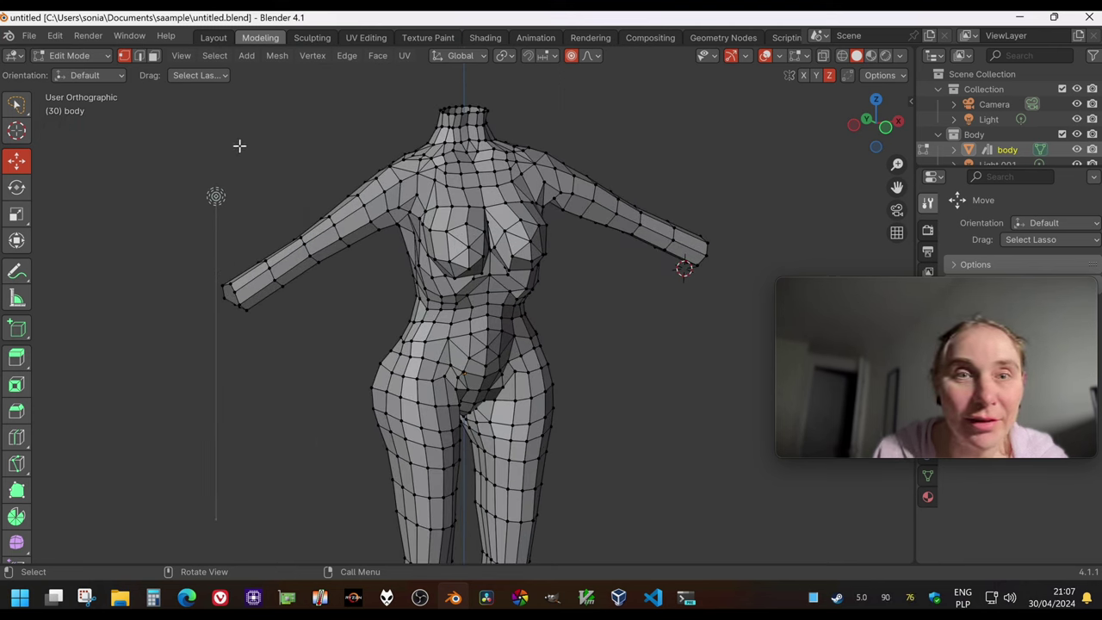
middle_drag(315, 353, 586, 350)
middle_drag(608, 342, 612, 339)
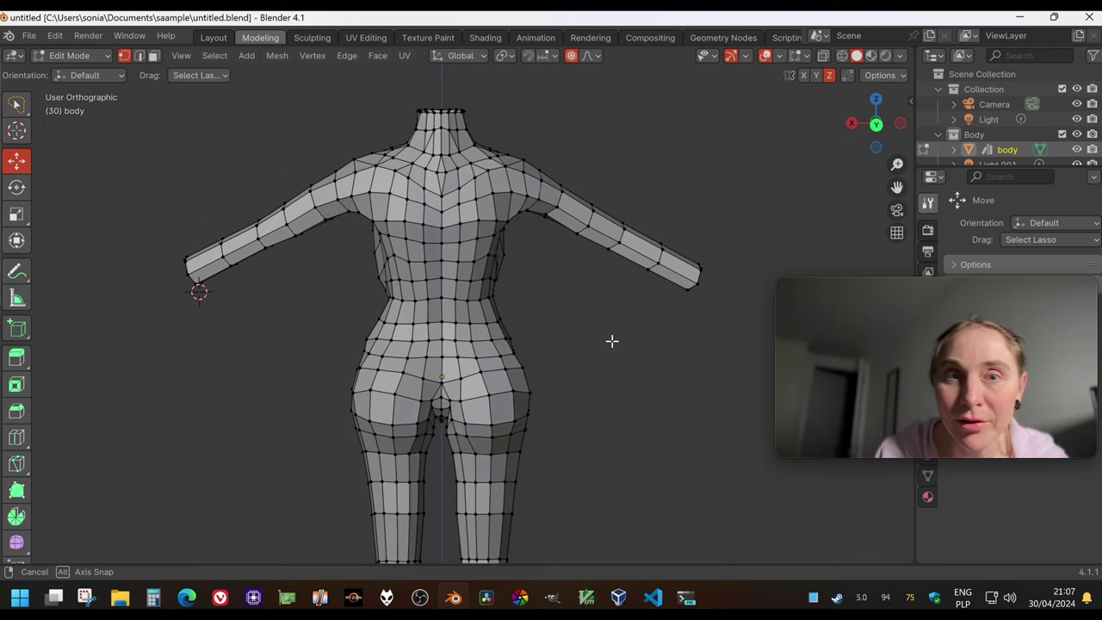
middle_drag(597, 293, 489, 255)
scroll(398, 175, up, 2)
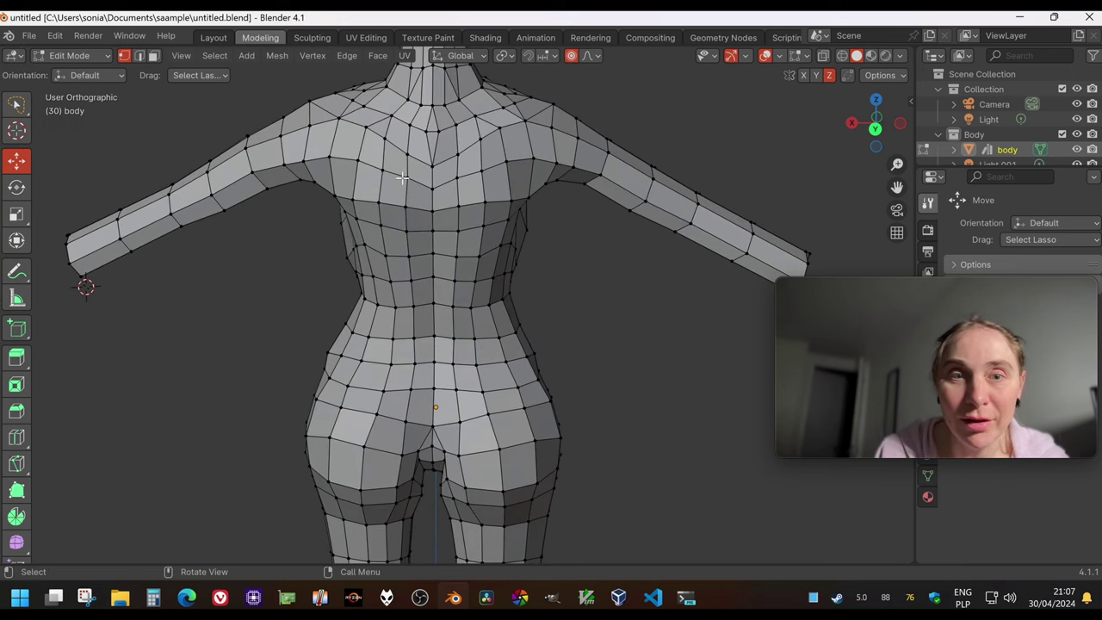
scroll(427, 209, down, 3)
middle_drag(454, 302, 404, 217)
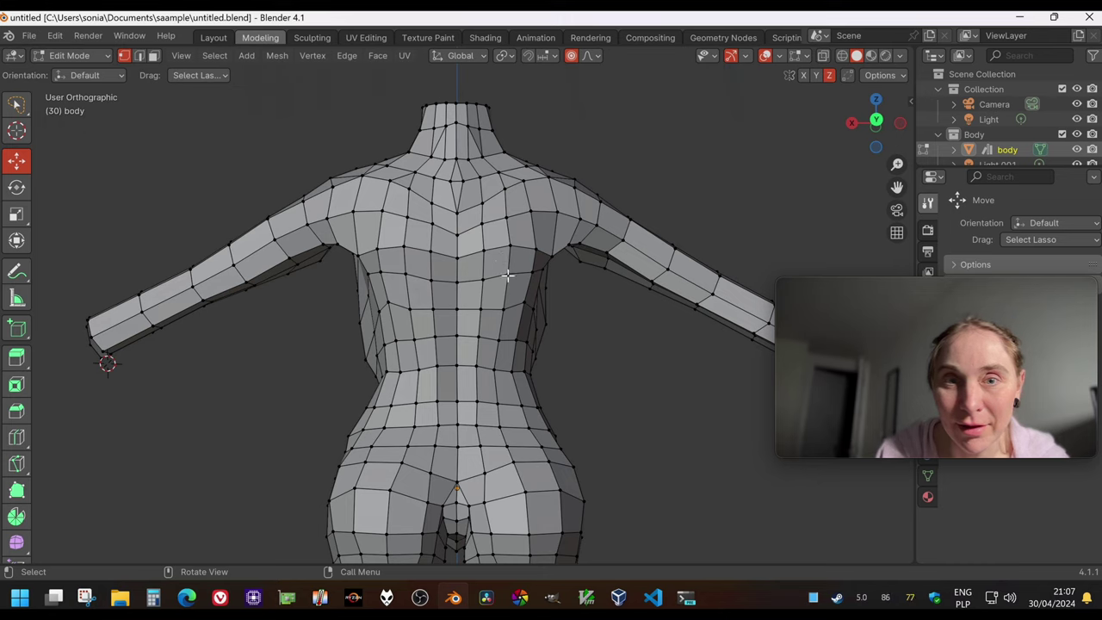
middle_drag(458, 188, 393, 215)
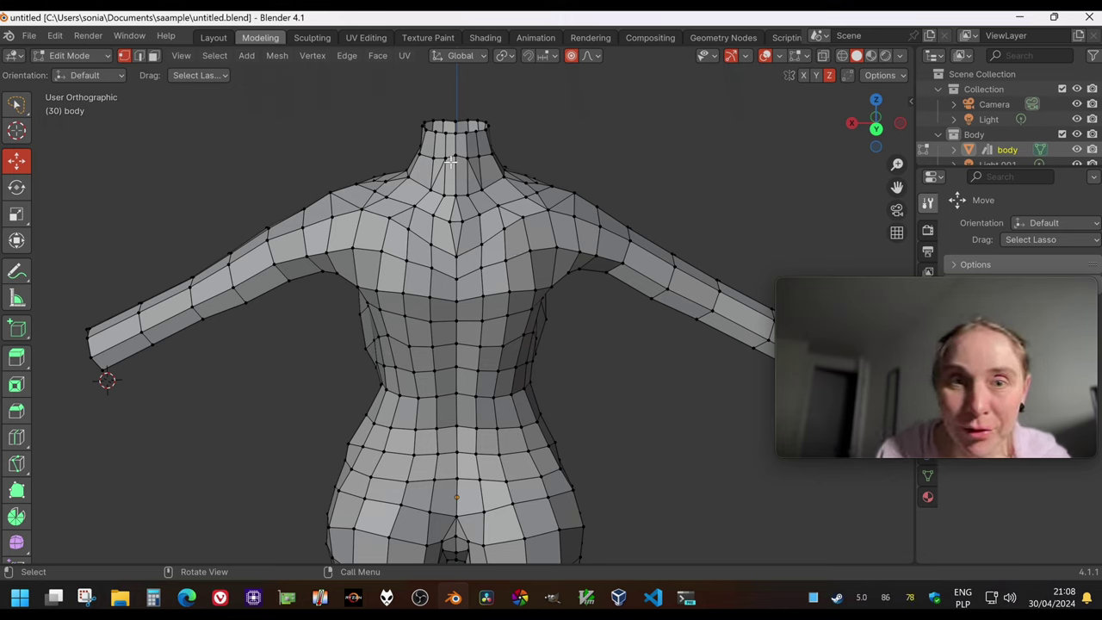
With the Knife tool, cut a diagonal line from the upper spine to the character's left shoulder, and deselect it.
click(16, 464)
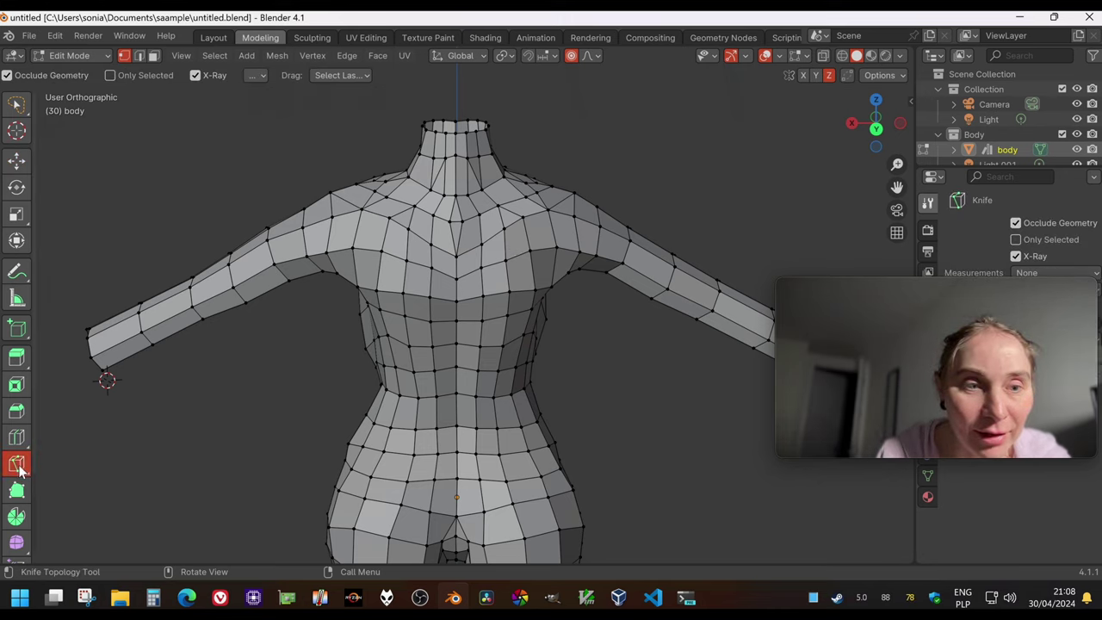
click(457, 299)
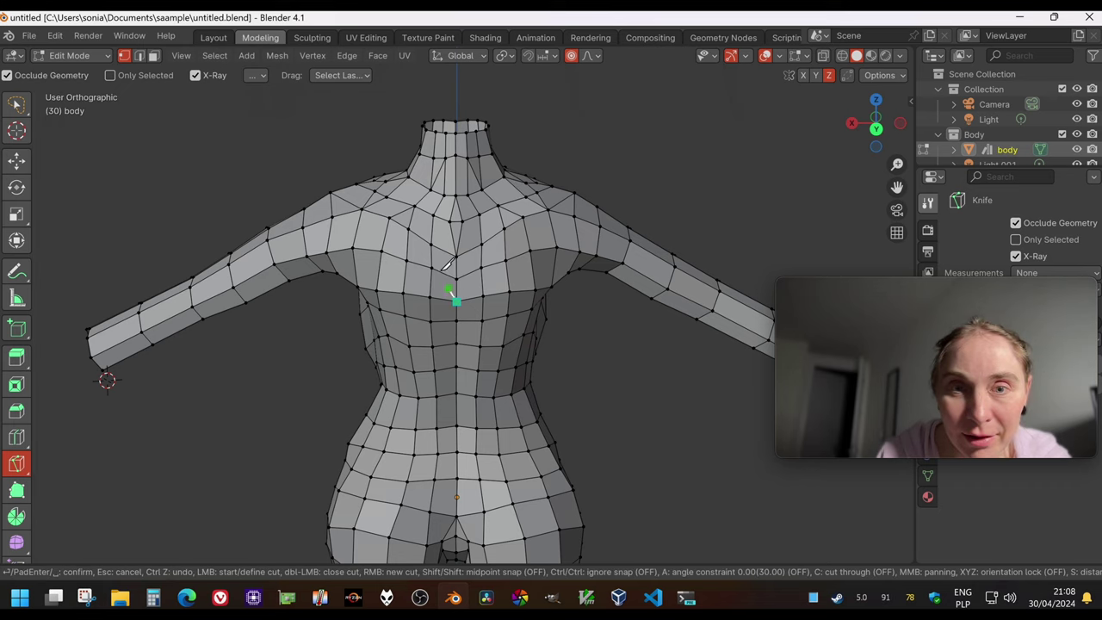
click(409, 229)
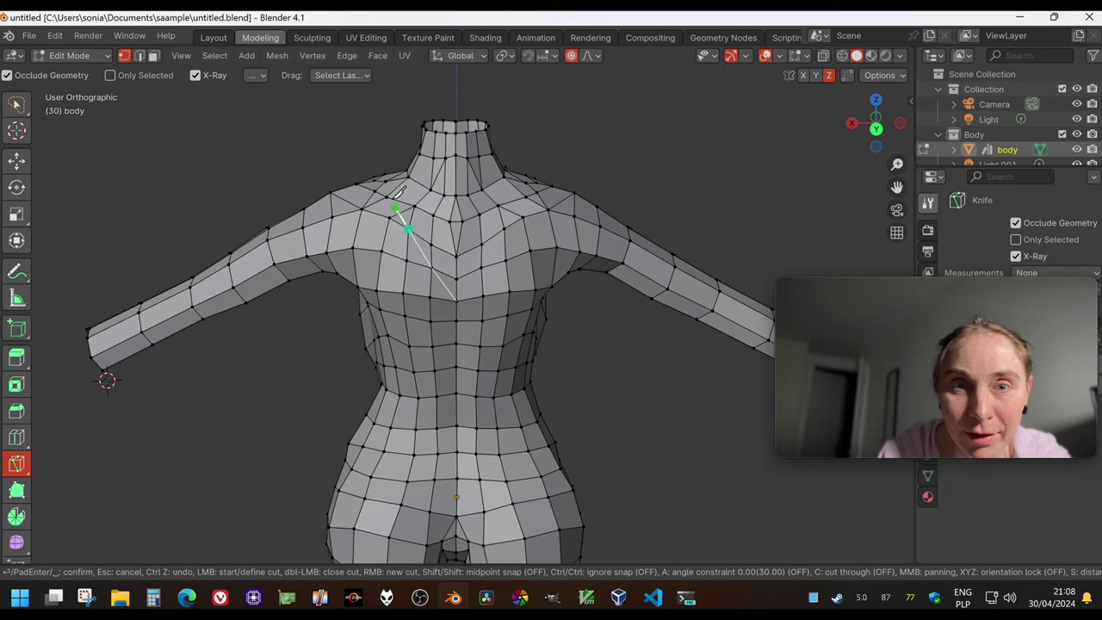
click(388, 196)
key(Return)
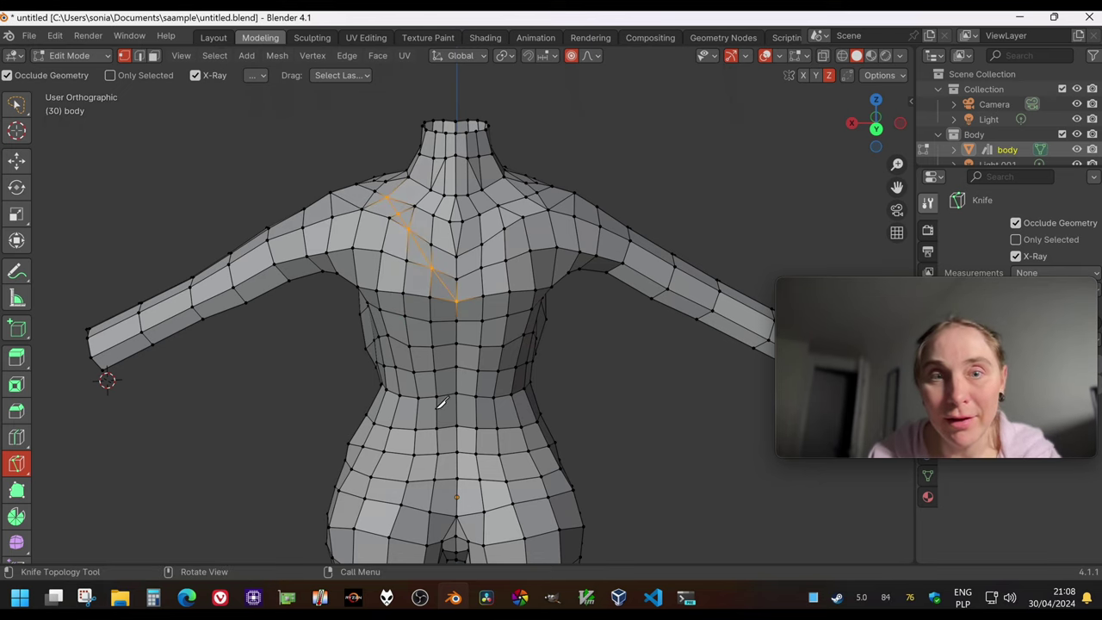
click(16, 103)
click(160, 192)
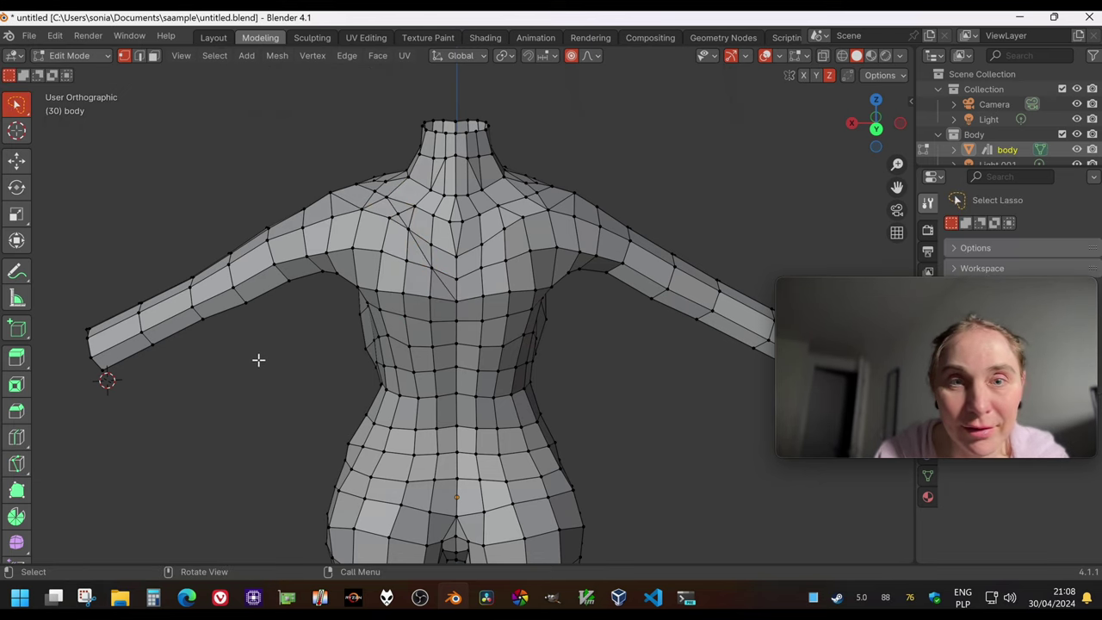
Knife-cut an inner V on the upper back, from the spine vertex above the first cut up toward both shoulders.
mouse_move(259, 362)
middle_down()
mouse_move(232, 346)
mouse_move(242, 341)
middle_up()
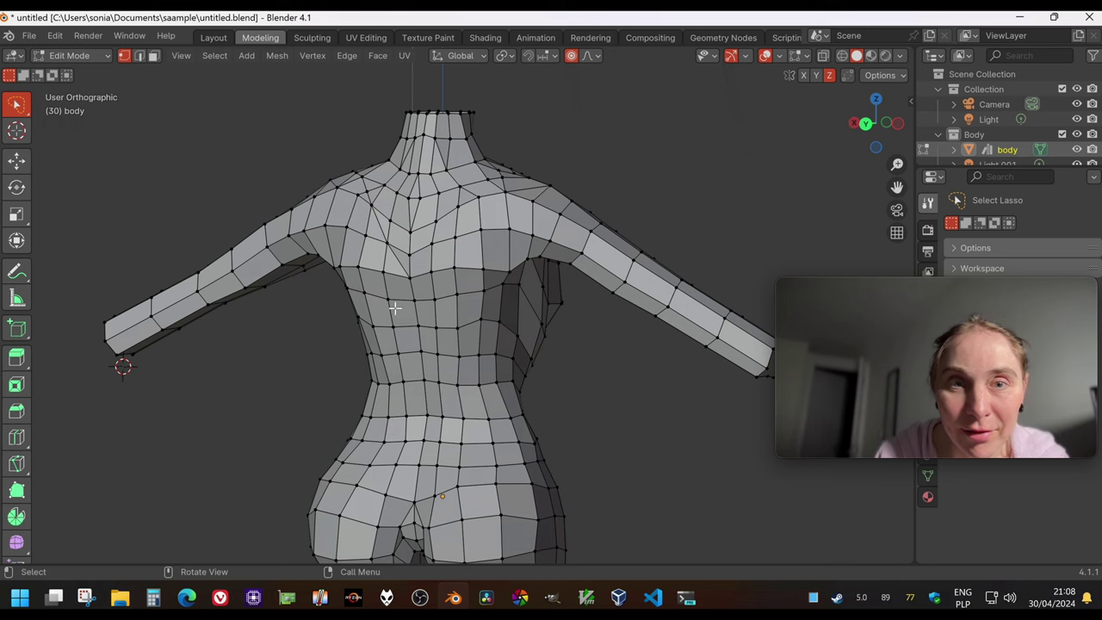
middle_drag(394, 307, 440, 293)
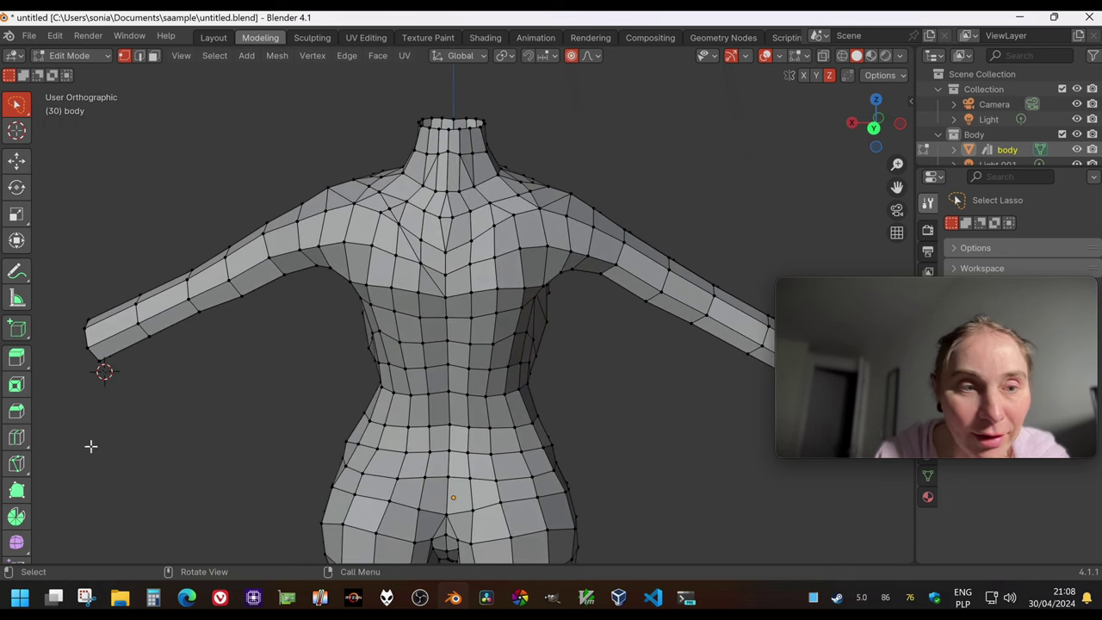
click(17, 463)
click(439, 250)
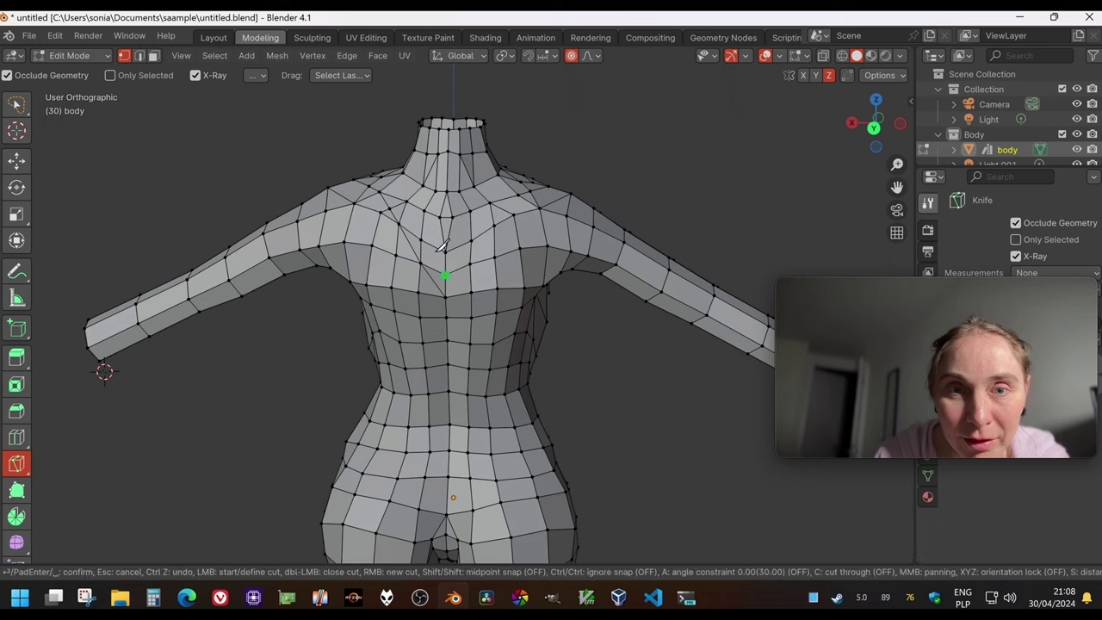
click(406, 202)
key(Return)
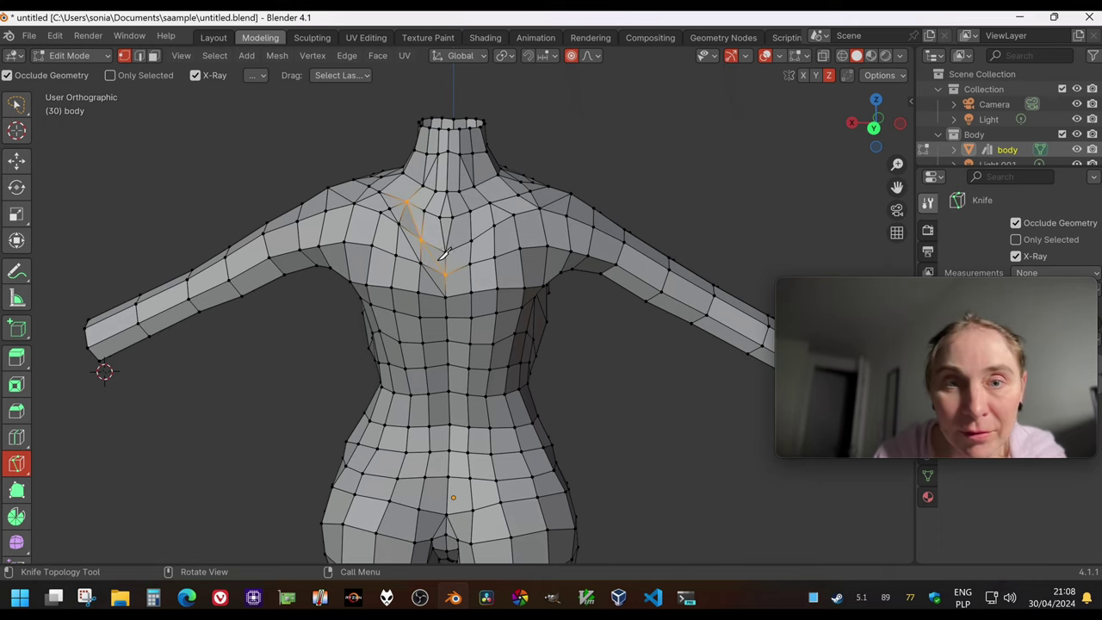
click(446, 274)
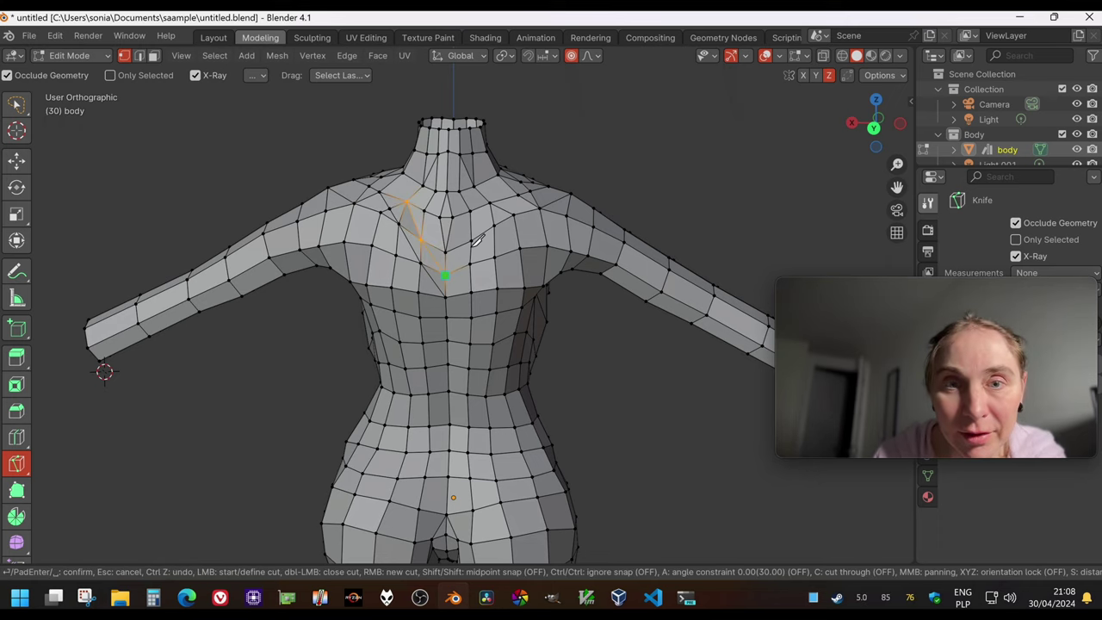
click(490, 201)
key(Return)
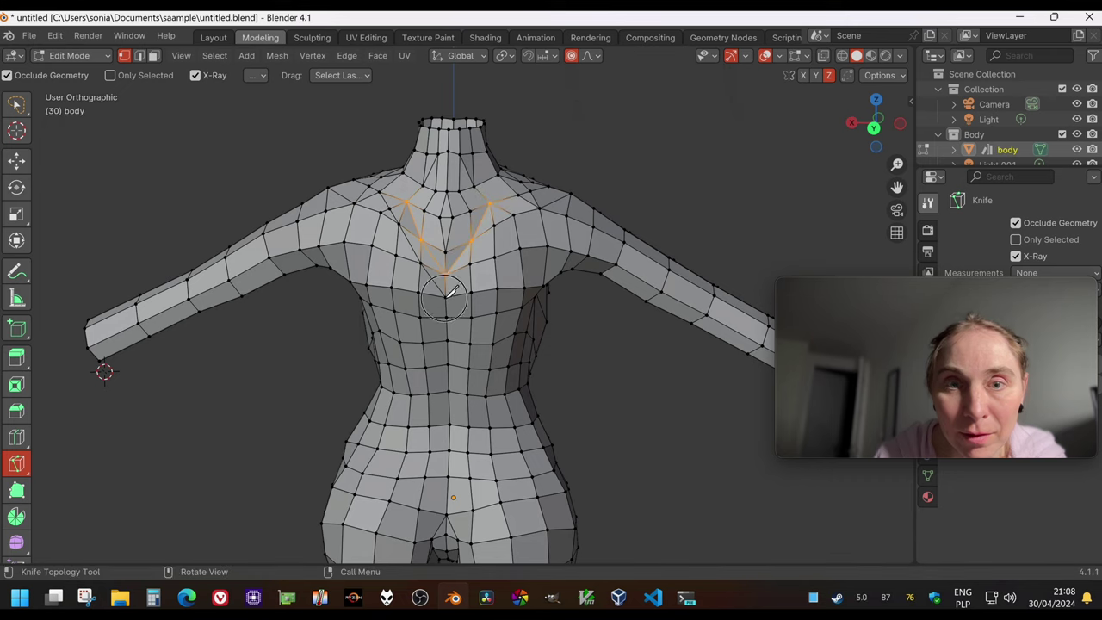
Knife-cut the matching outer diagonal from the spine to the character's right shoulder, and deselect everything.
click(446, 293)
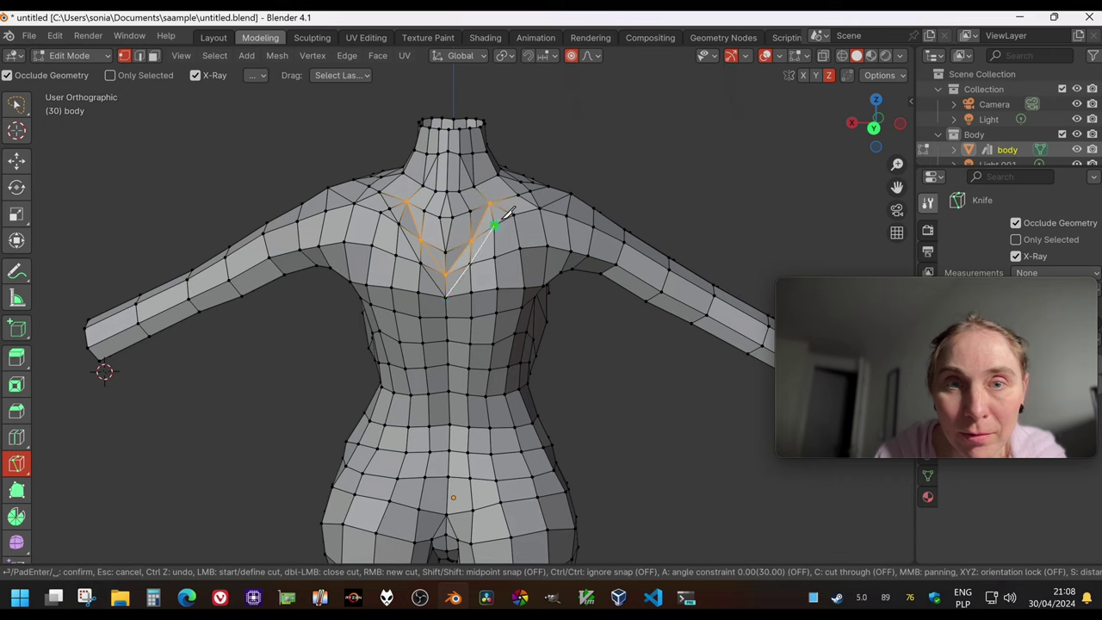
click(514, 198)
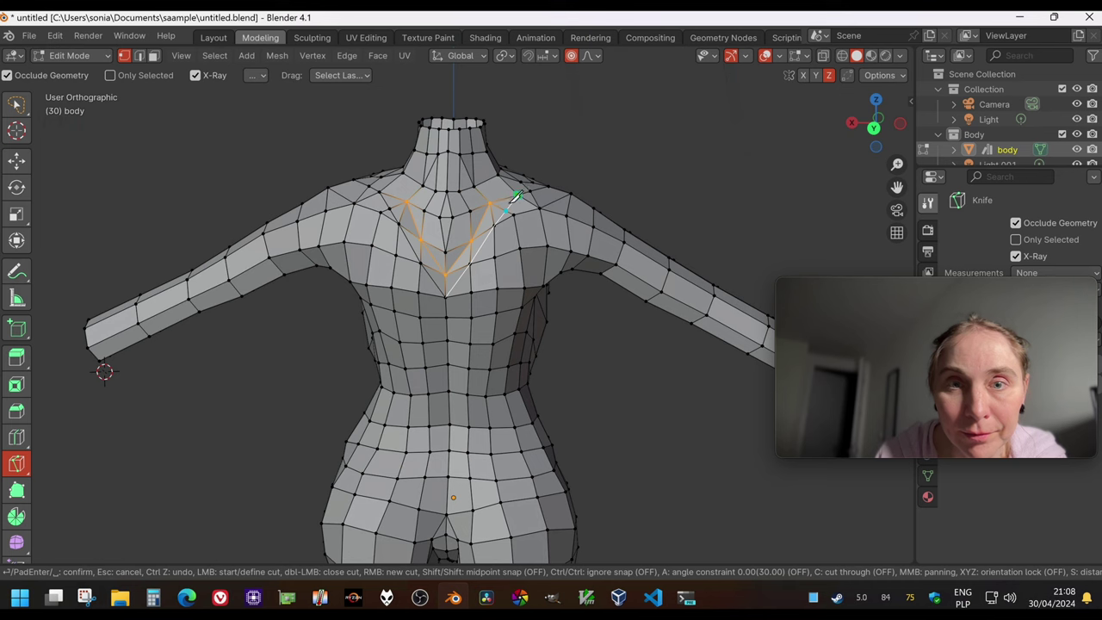
key(Return)
key(w)
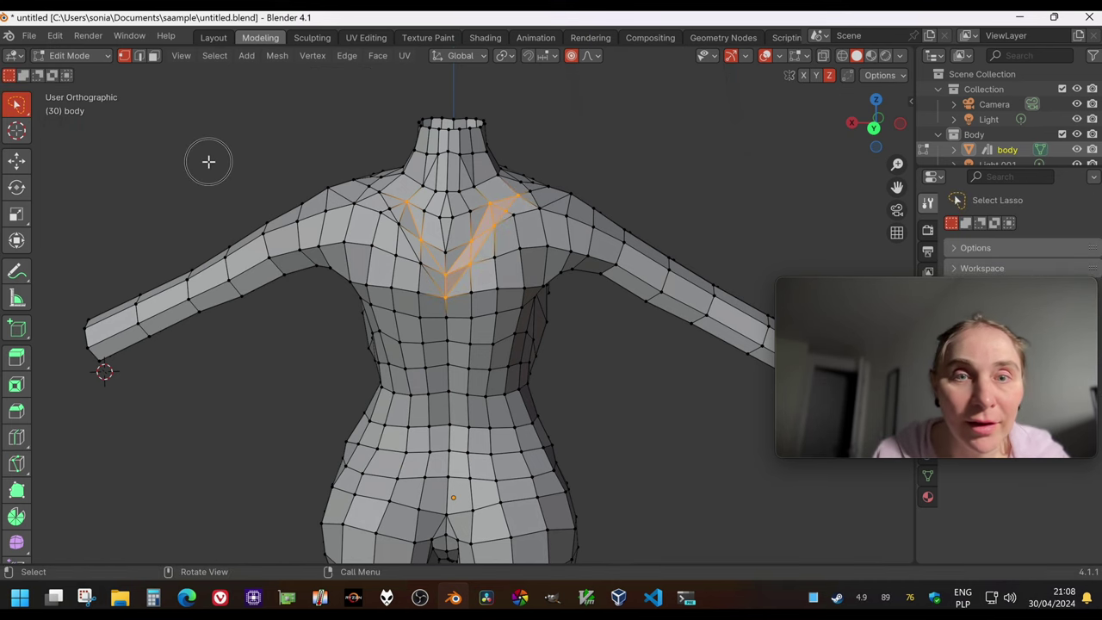
click(210, 162)
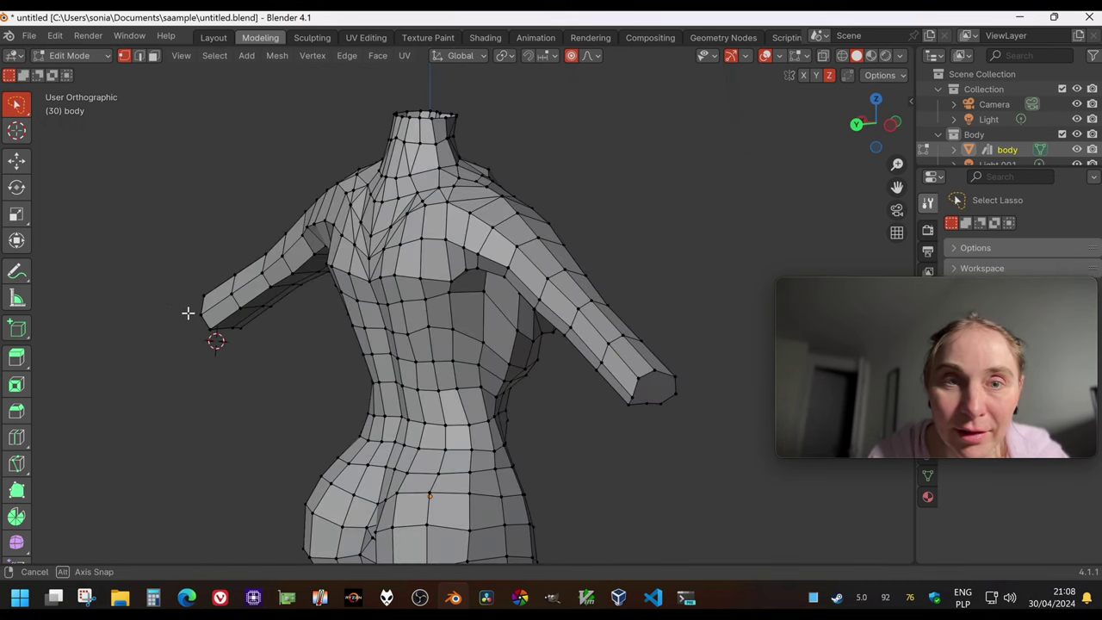
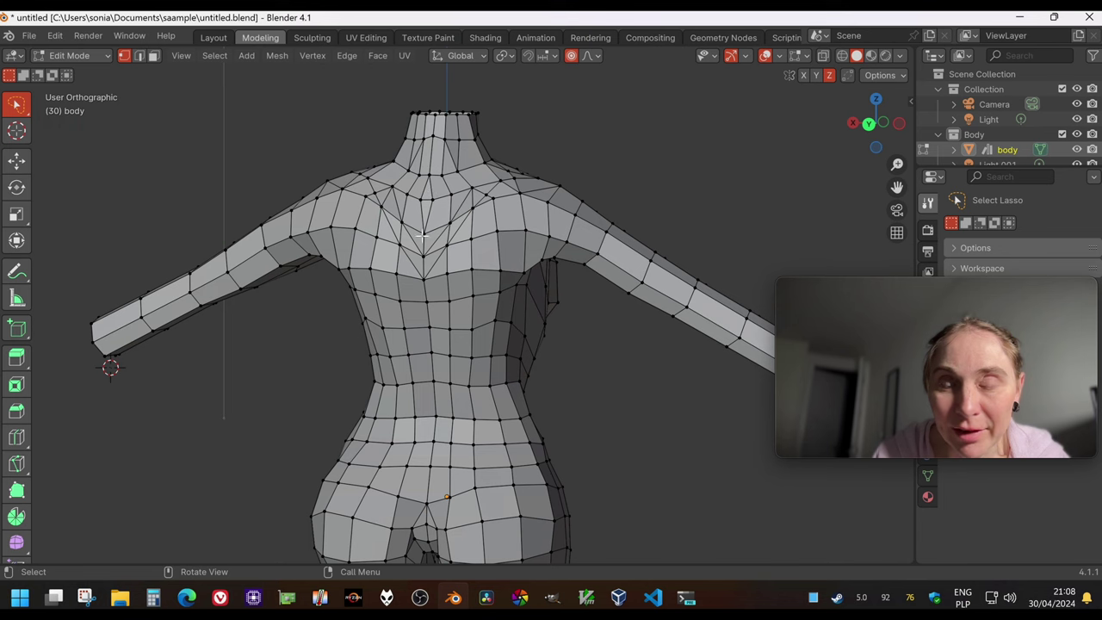
In edge selection mode, dissolve the short edges crossing between the inner and outer V cuts on both sides of the spine.
middle_drag(422, 234, 310, 191)
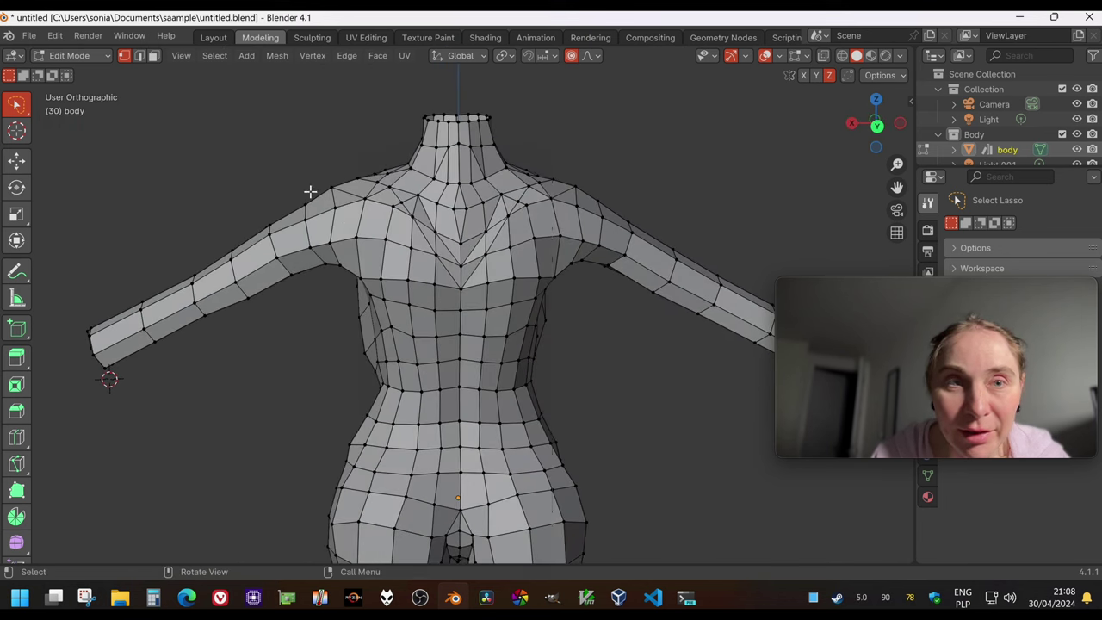
click(138, 55)
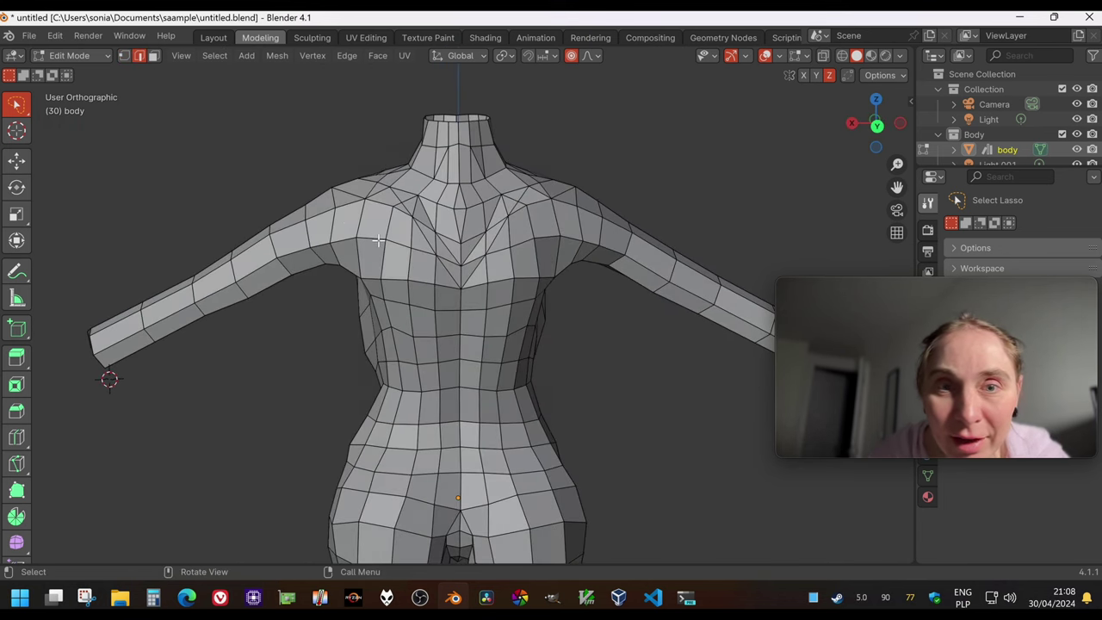
middle_drag(378, 241, 475, 282)
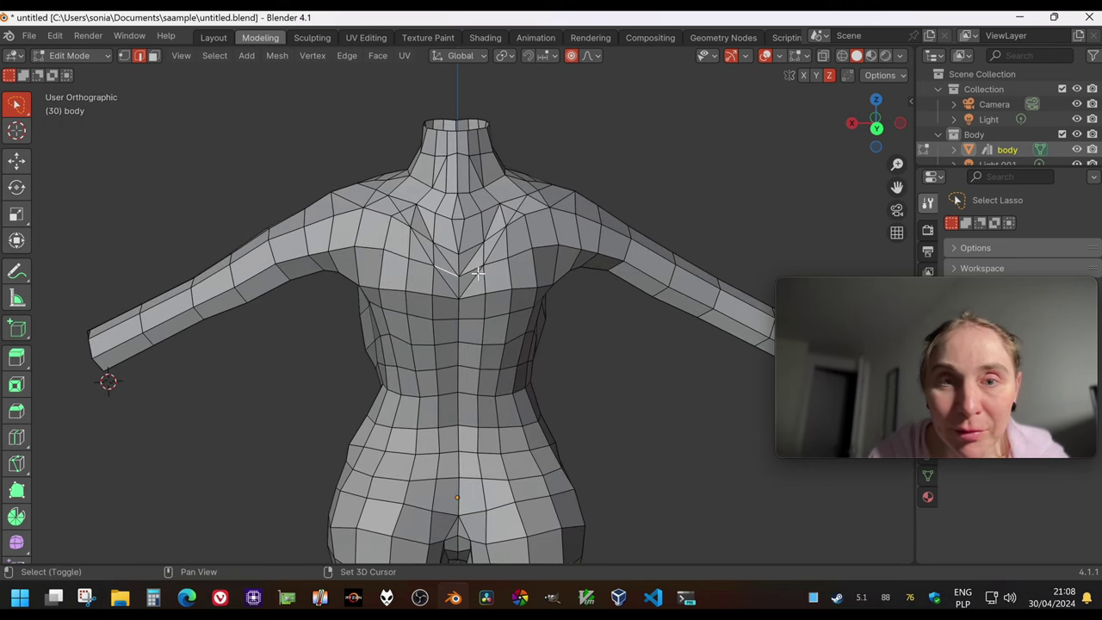
shift+click(496, 232)
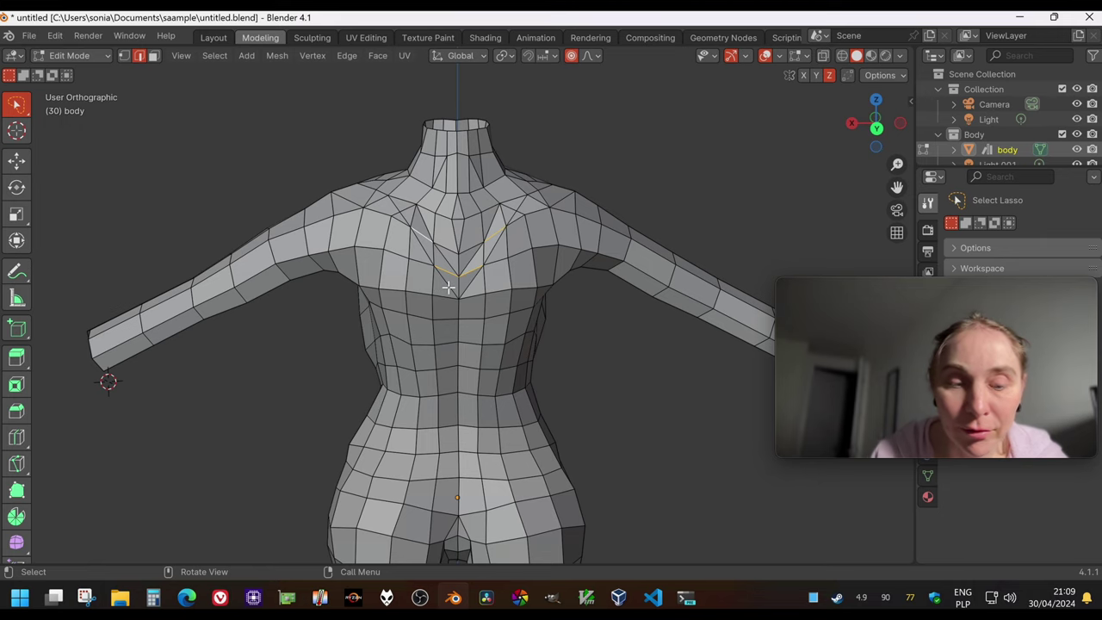
key(x)
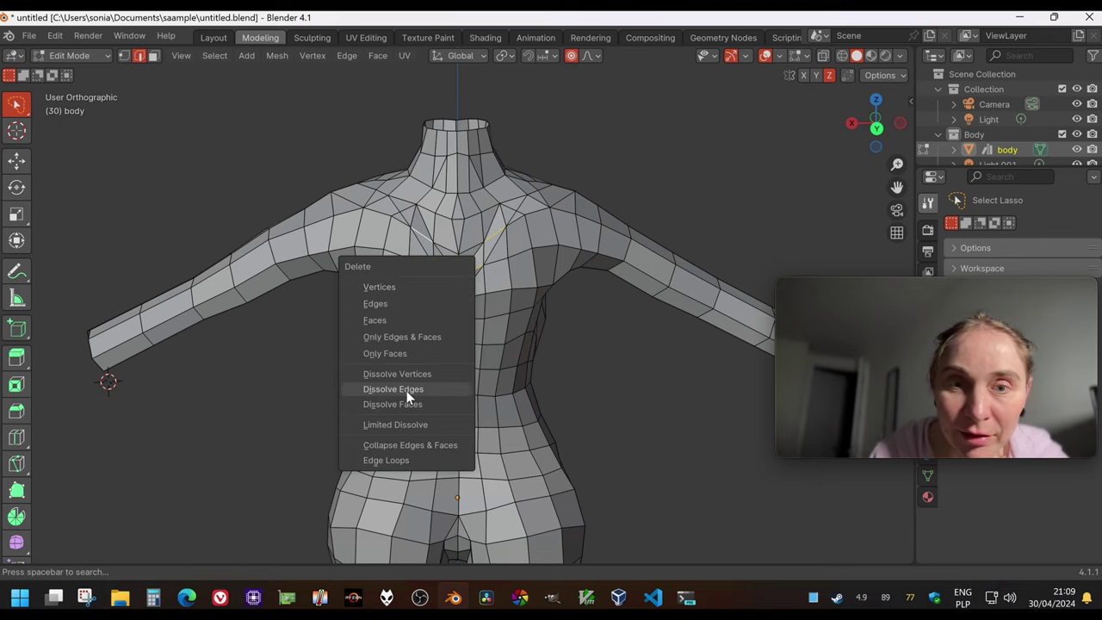
click(411, 389)
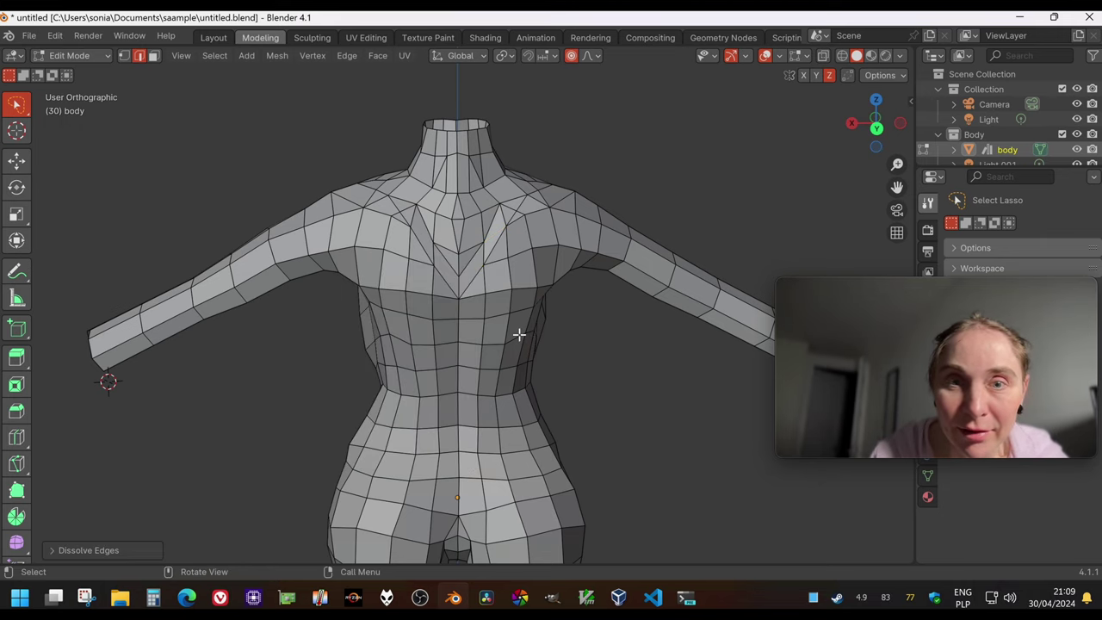
Dissolve the short edge at the upper end of the V cuts near each shoulder.
mouse_move(520, 334)
middle_down()
mouse_move(480, 303)
mouse_move(537, 308)
mouse_move(533, 320)
middle_up()
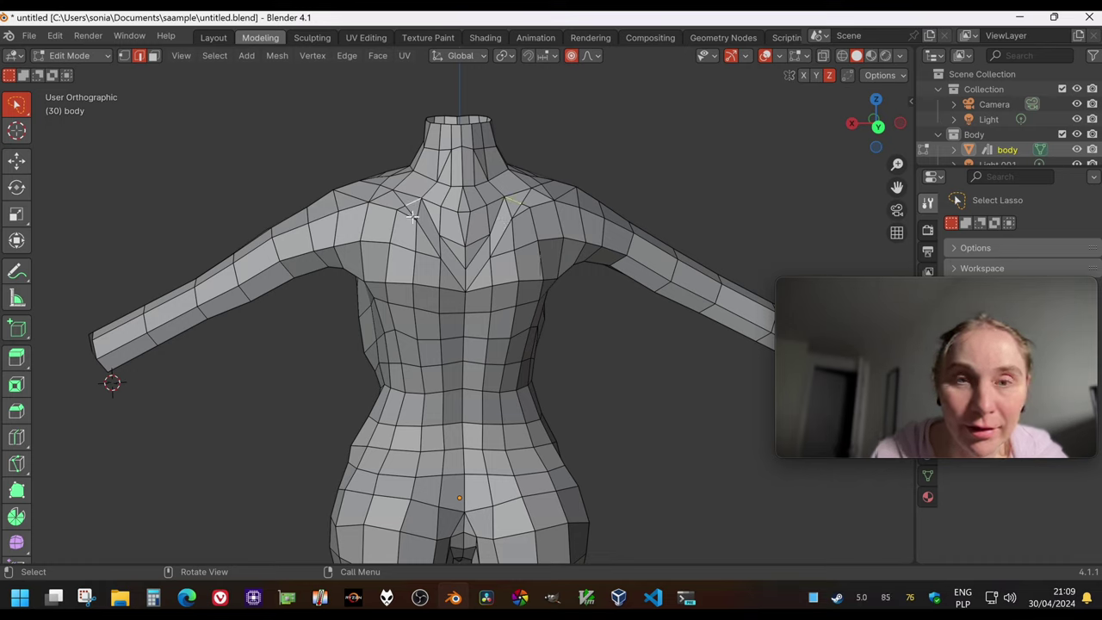
key(x)
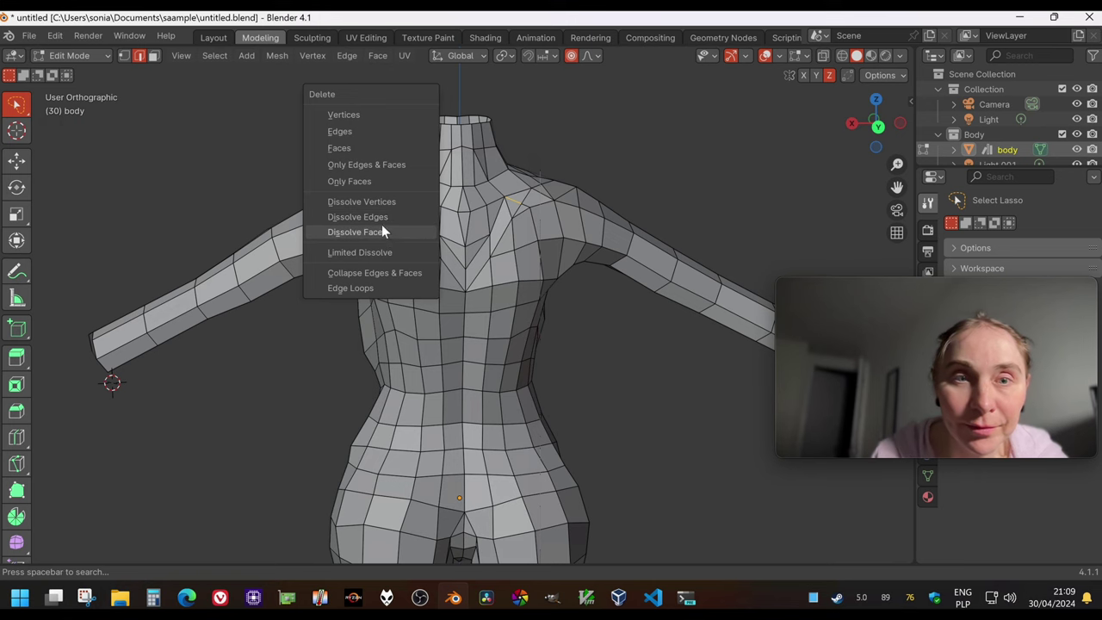
click(357, 216)
middle_drag(283, 369, 392, 398)
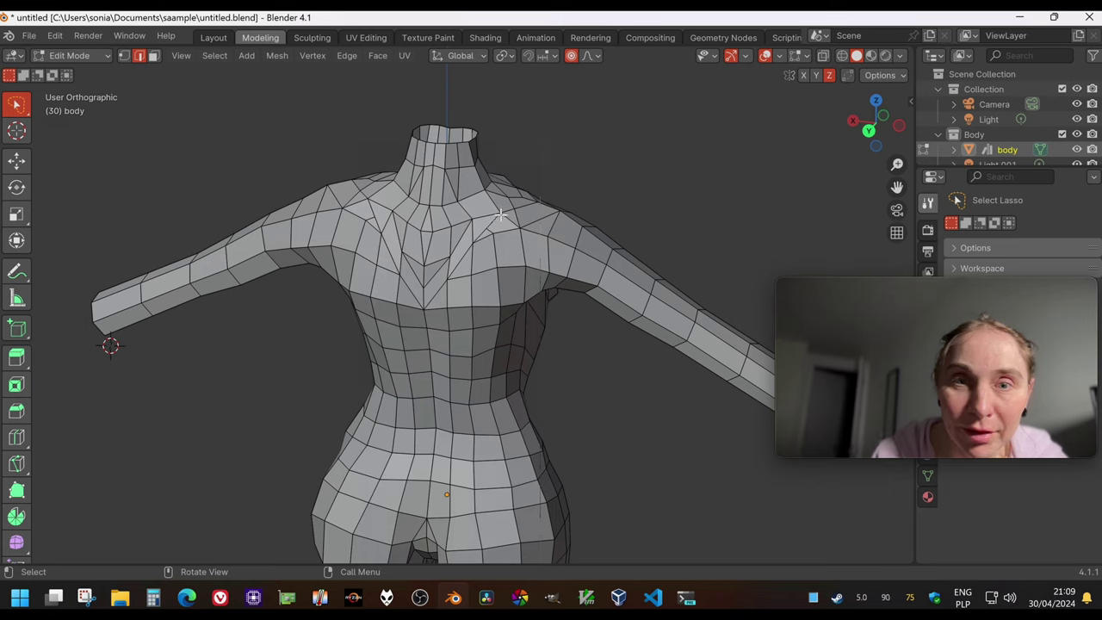
Knife-cut a short edge across the upper end of the V strip near each shoulder, ending at the adjacent vertex above.
click(17, 464)
click(494, 232)
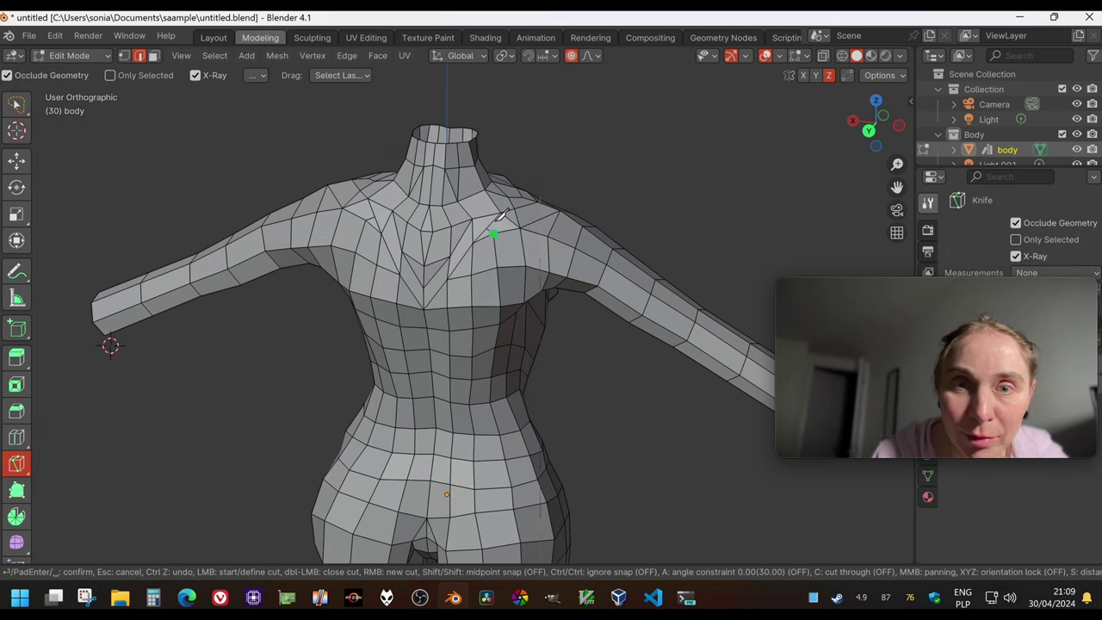
click(504, 216)
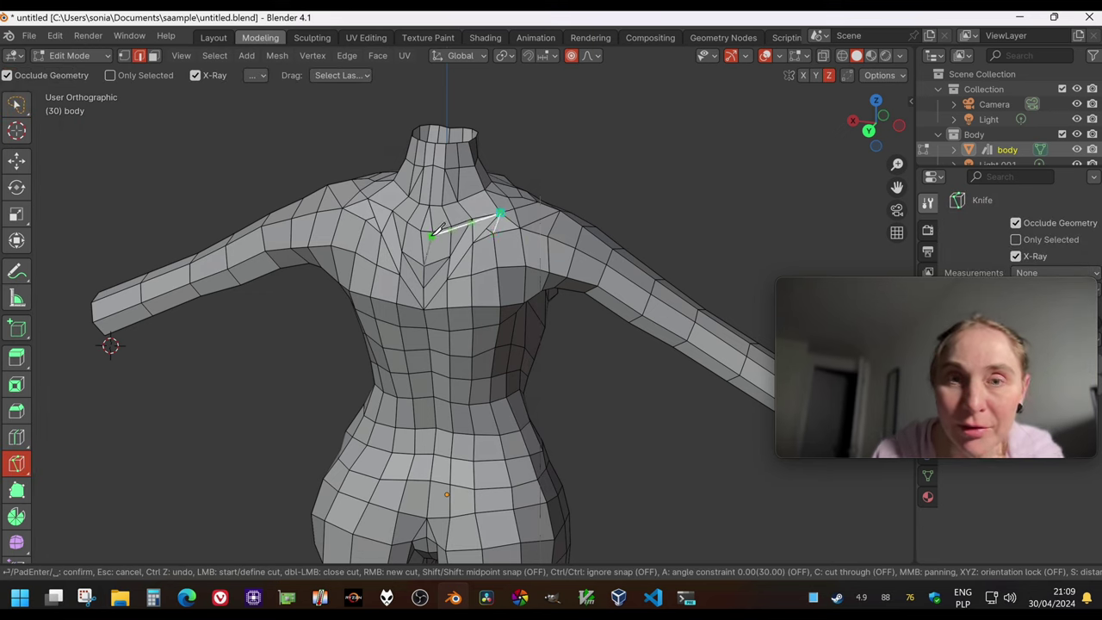
key(Return)
click(368, 198)
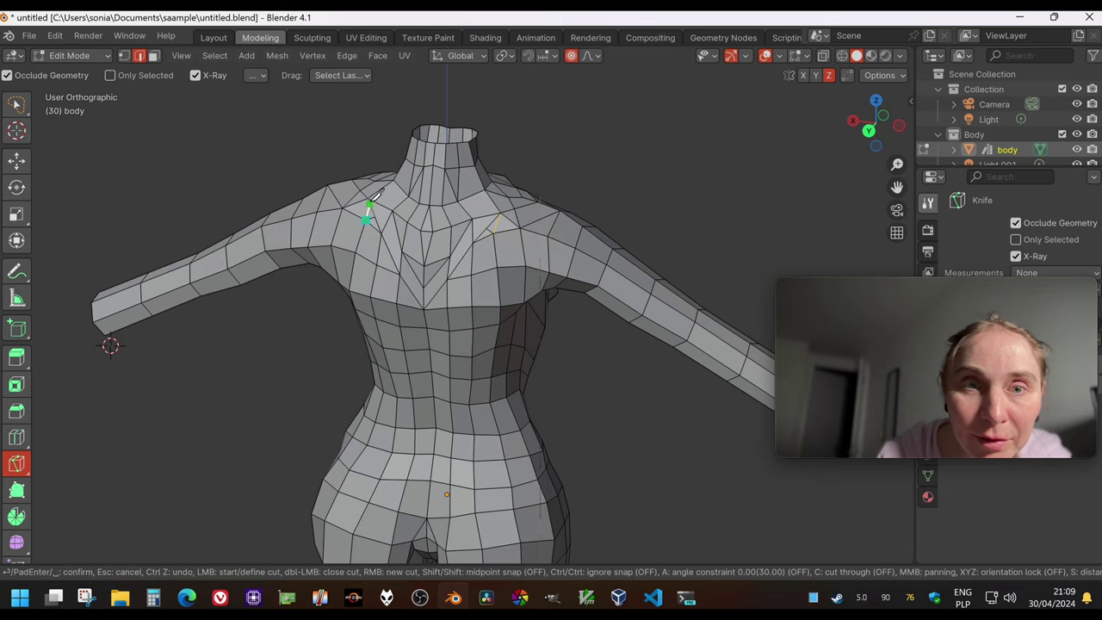
key(Return)
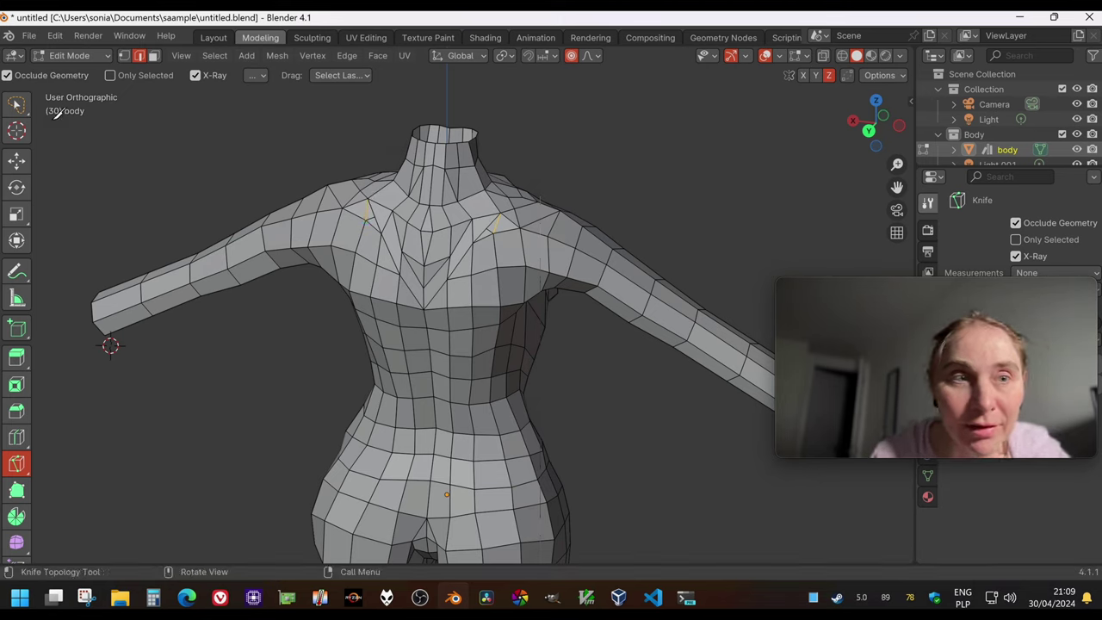
Dissolve the leftover edges beside the new short cuts near both shoulders.
click(17, 105)
key(alt+a)
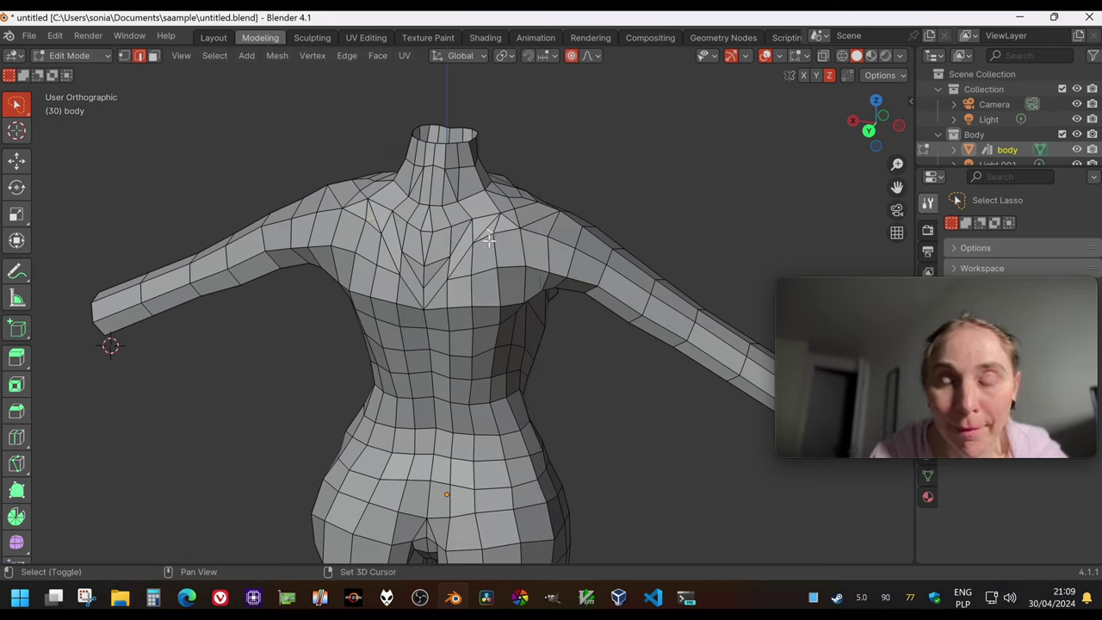
key(x)
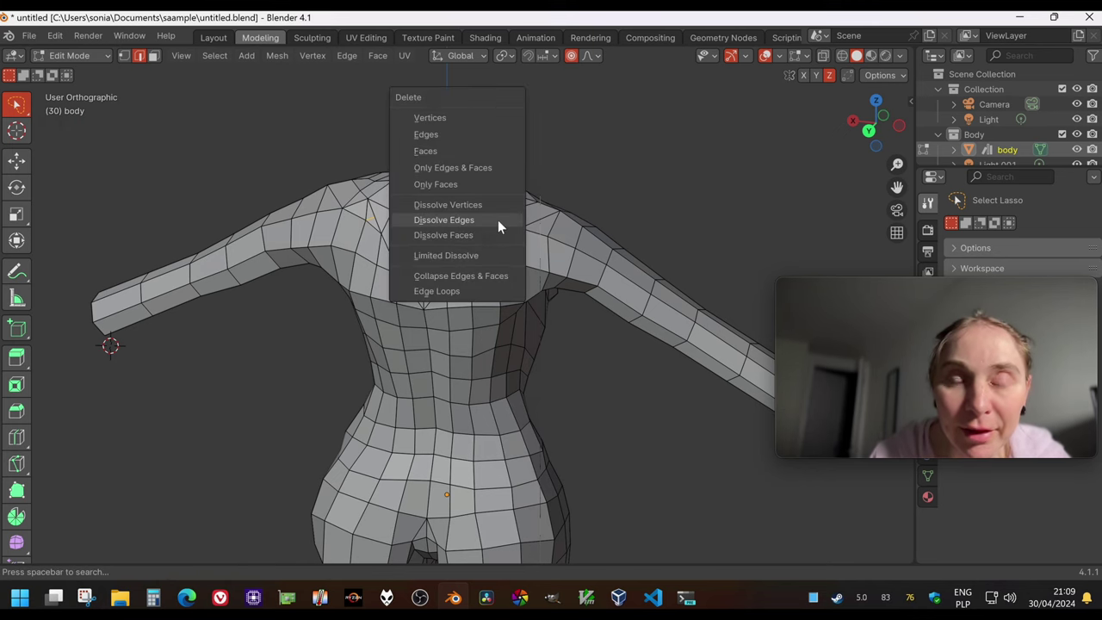
click(476, 219)
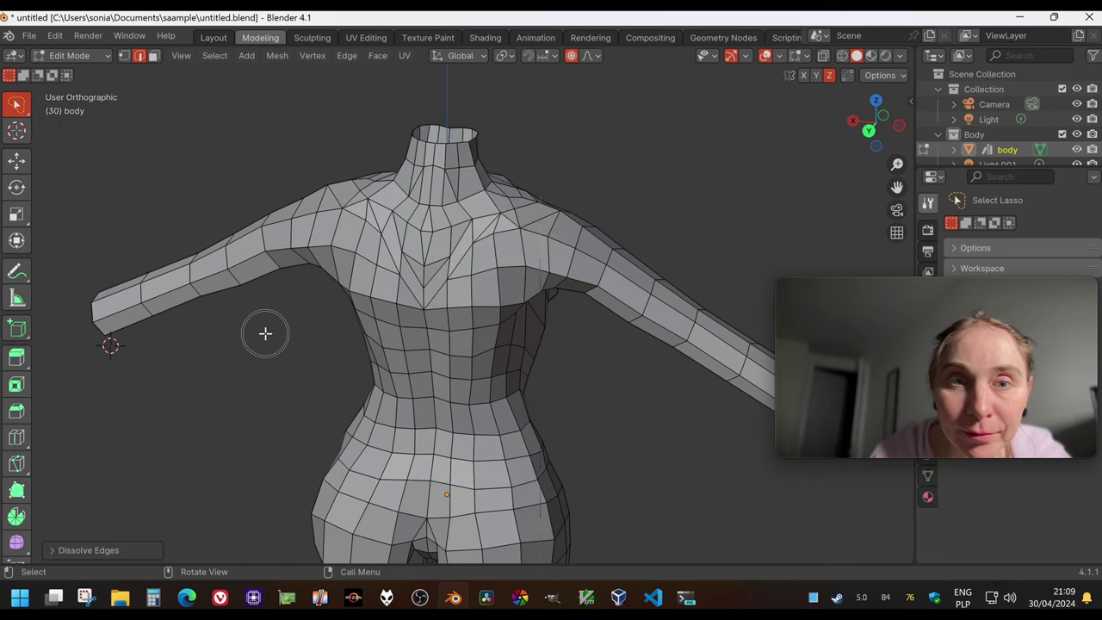
Examine the reworked upper-back topology from several angles and at different distances.
middle_drag(329, 354, 349, 318)
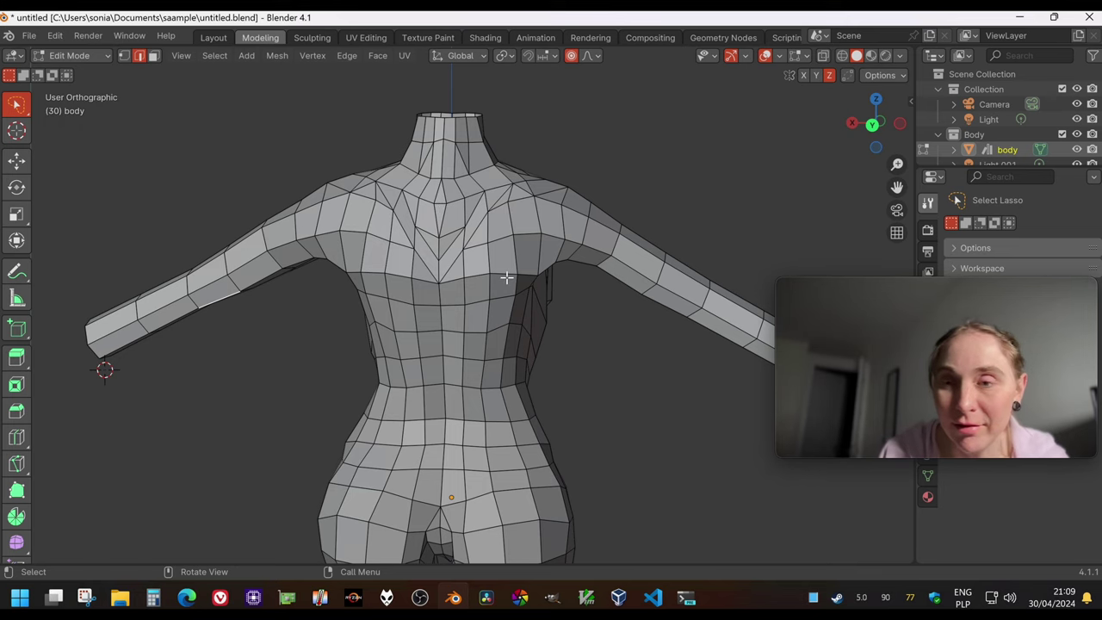
scroll(442, 321, down, 3)
scroll(467, 330, left, 10)
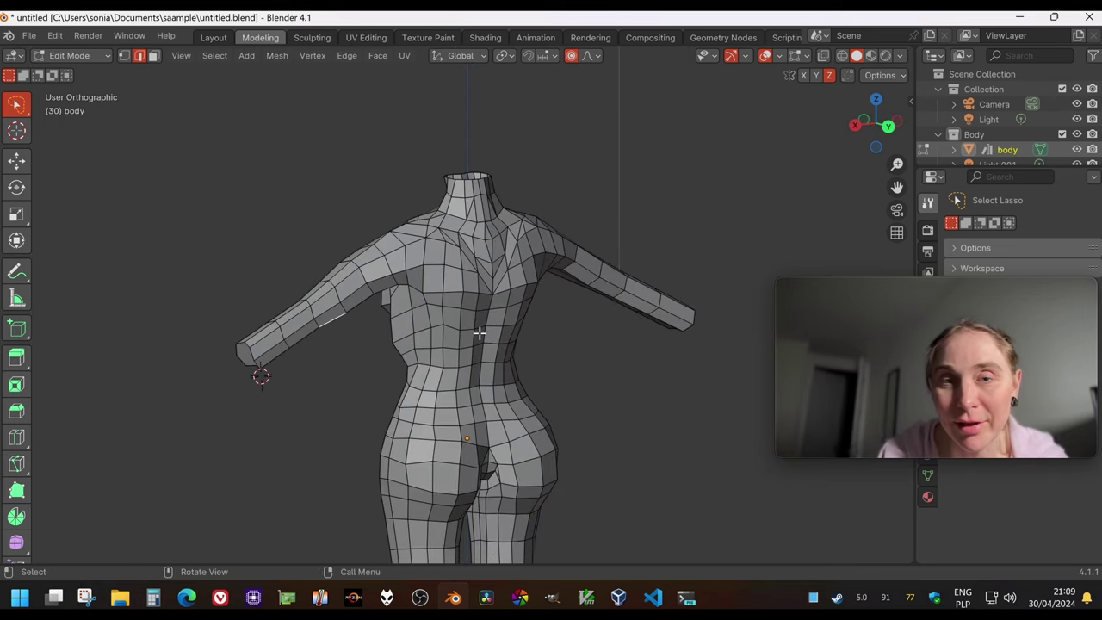
middle_drag(479, 394, 430, 370)
scroll(444, 344, down, 2)
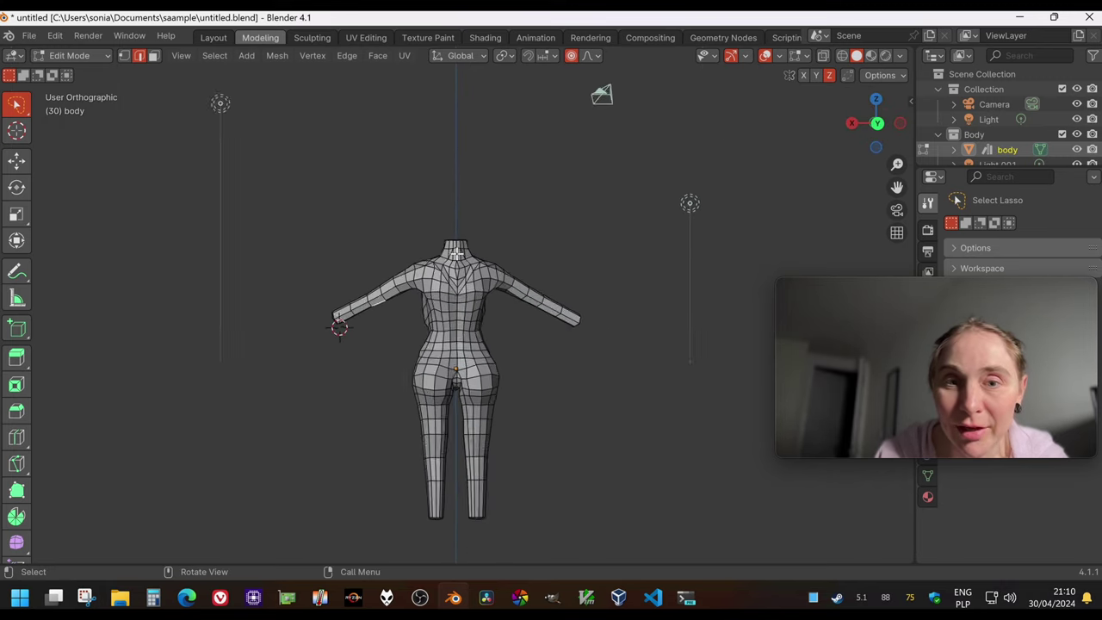
scroll(457, 252, up, 4)
scroll(456, 253, up, 2)
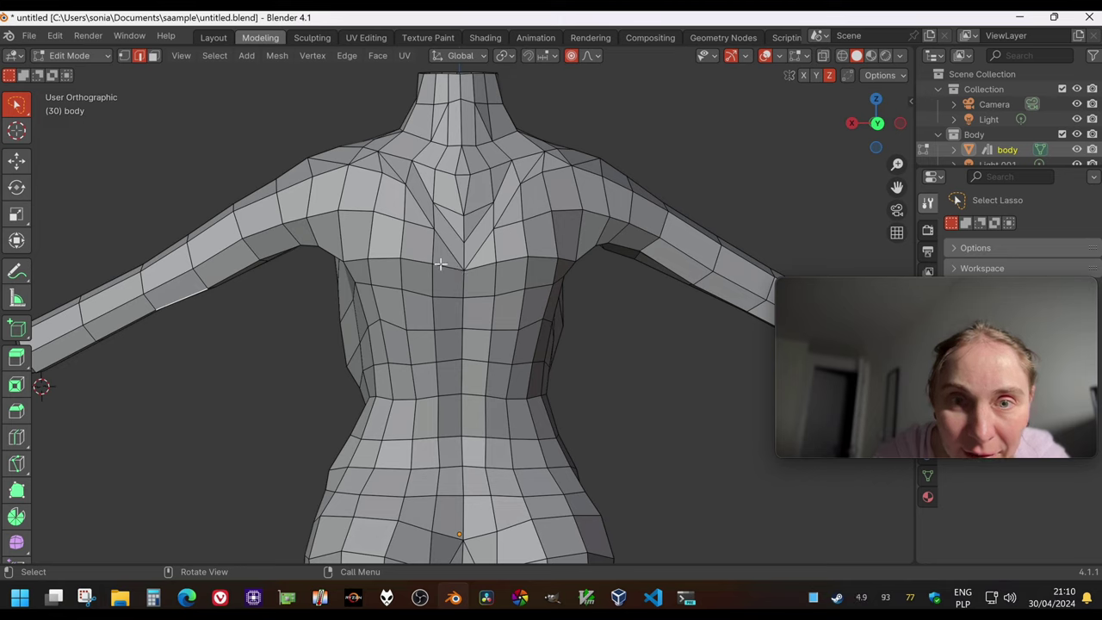
Knife-cut an inverted V from the spine vertex at the V's base down one row on both sides, and deselect it.
click(17, 463)
click(402, 289)
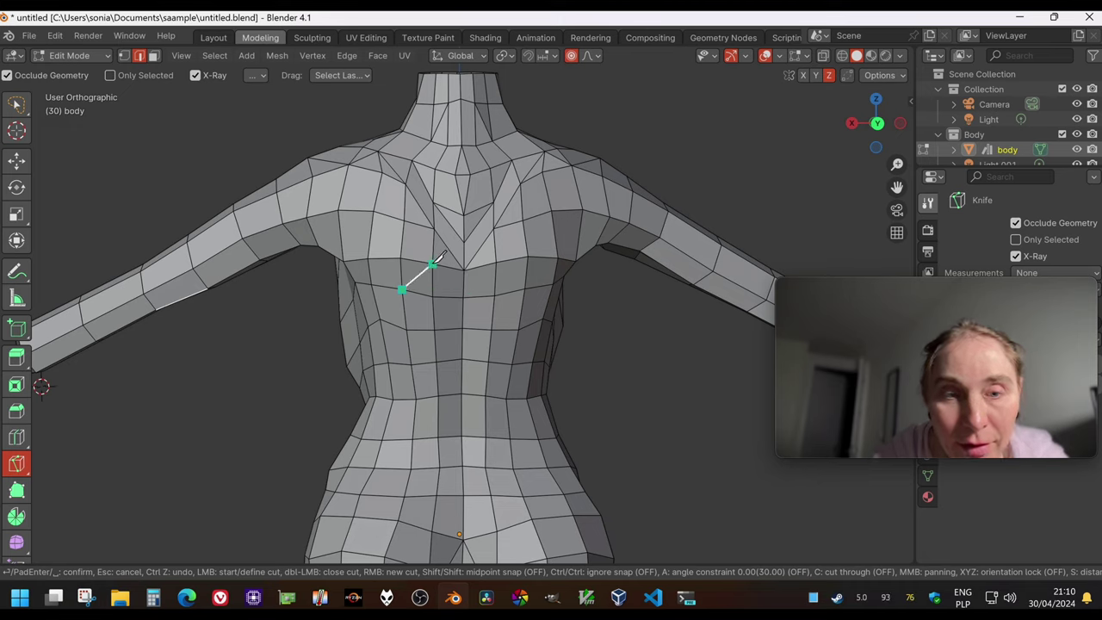
key(Escape)
click(432, 296)
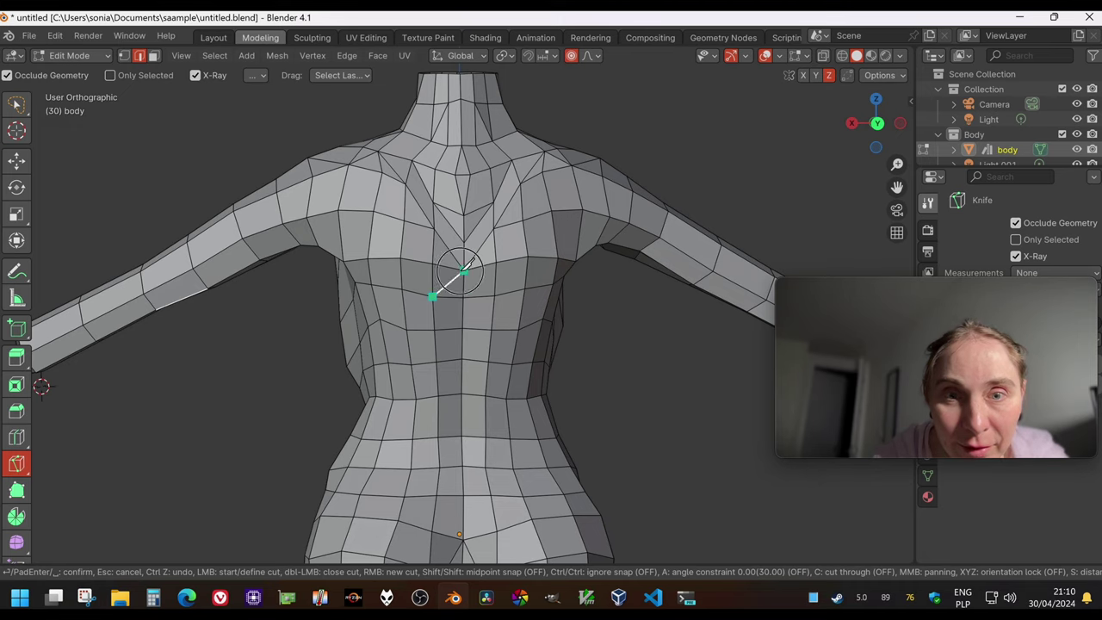
click(465, 272)
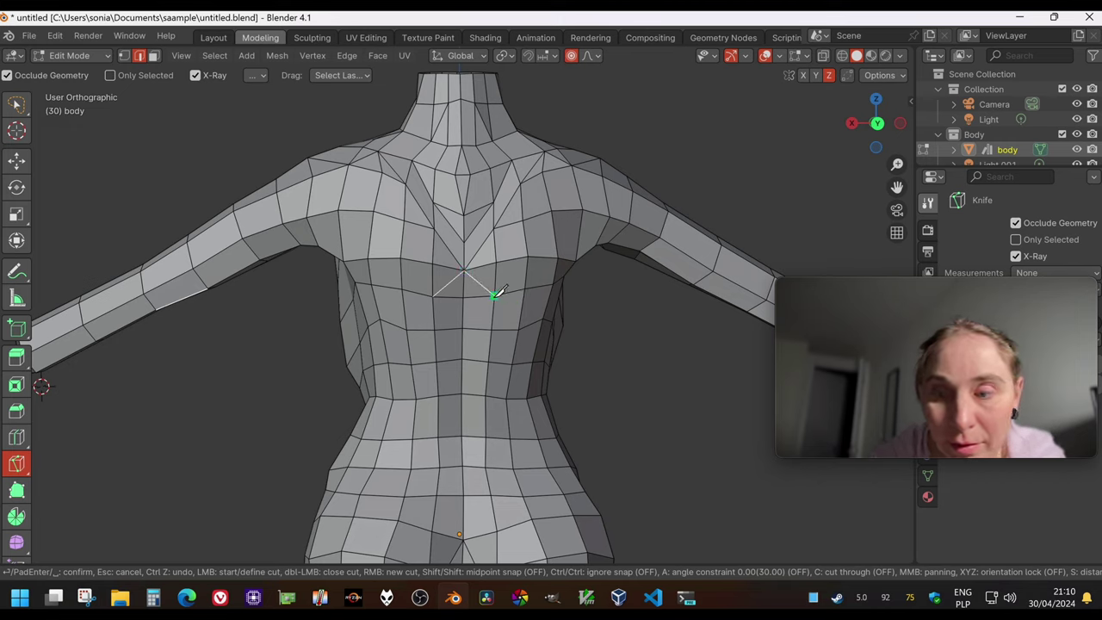
click(494, 294)
key(Return)
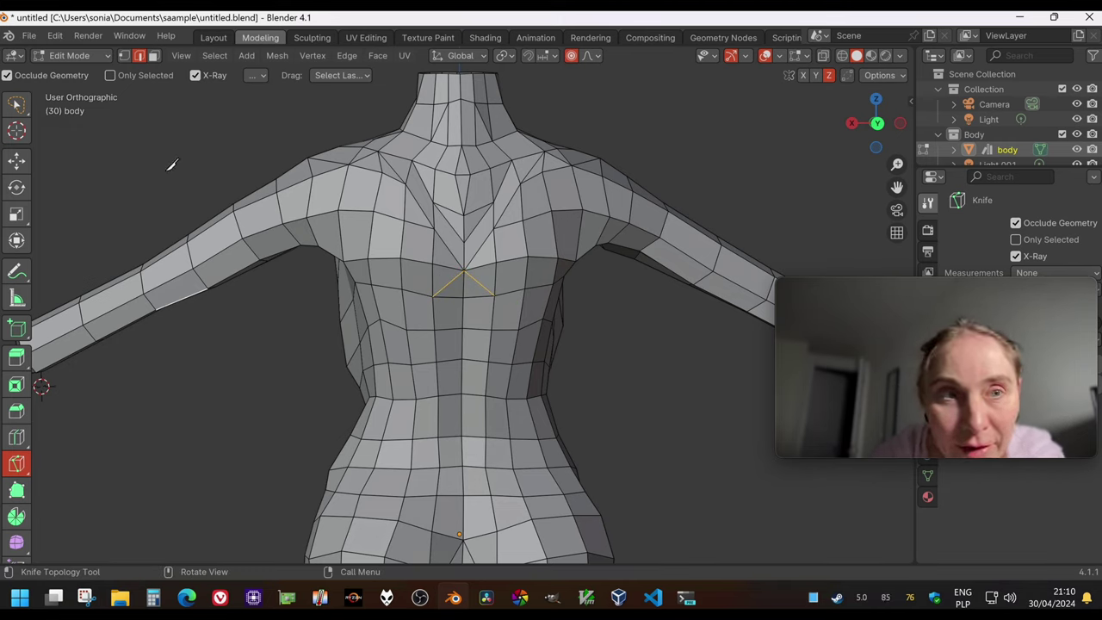
click(16, 103)
click(315, 243)
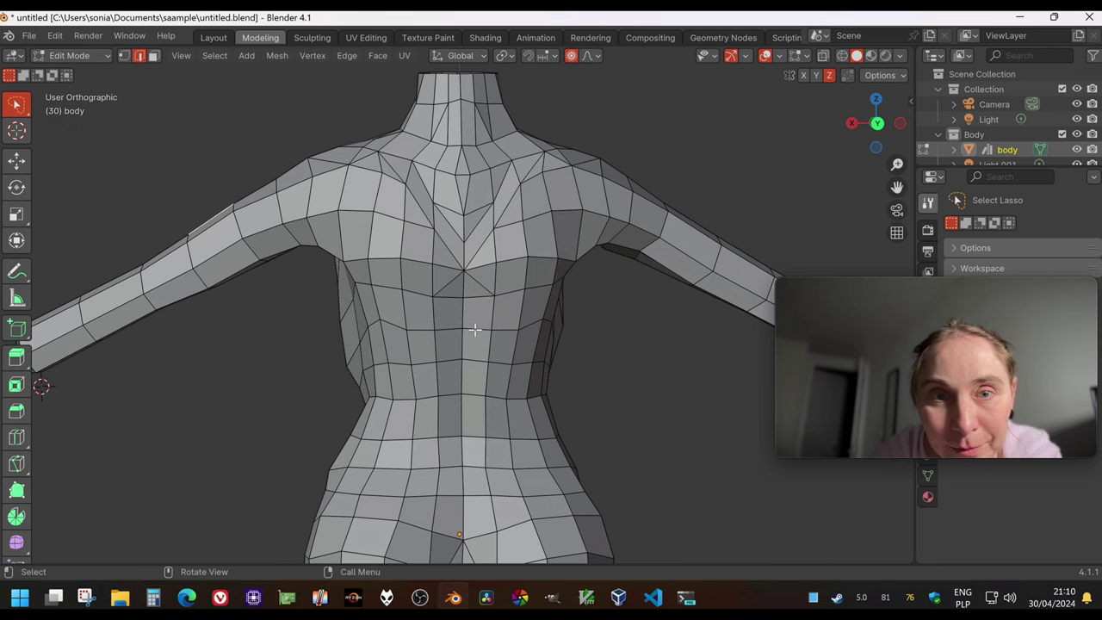
Knife-cut a larger inverted V one row lower, from the spine diagonally down two rows on both sides of the back.
mouse_move(474, 330)
middle_down()
mouse_move(492, 315)
mouse_move(520, 352)
middle_up()
key(shift+space)
key(k)
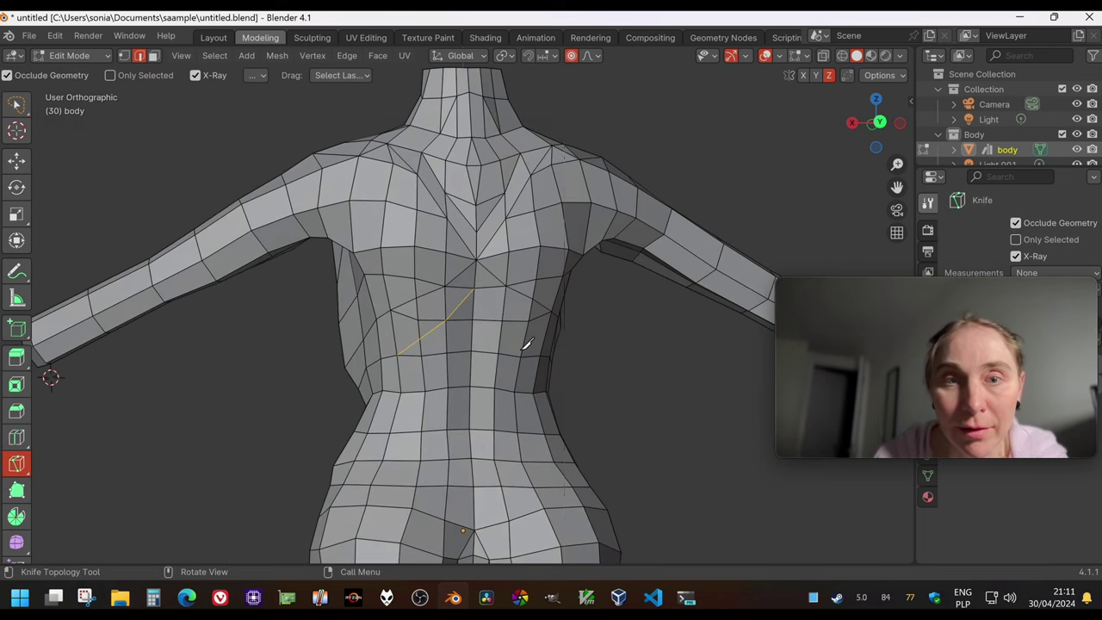
click(475, 288)
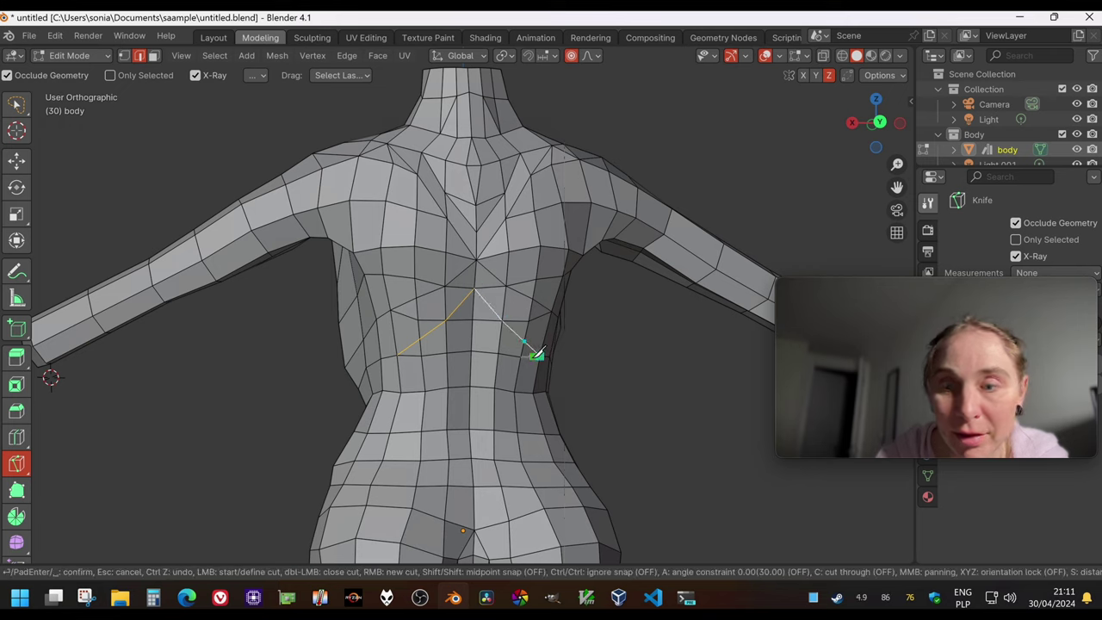
click(536, 353)
key(Return)
click(17, 104)
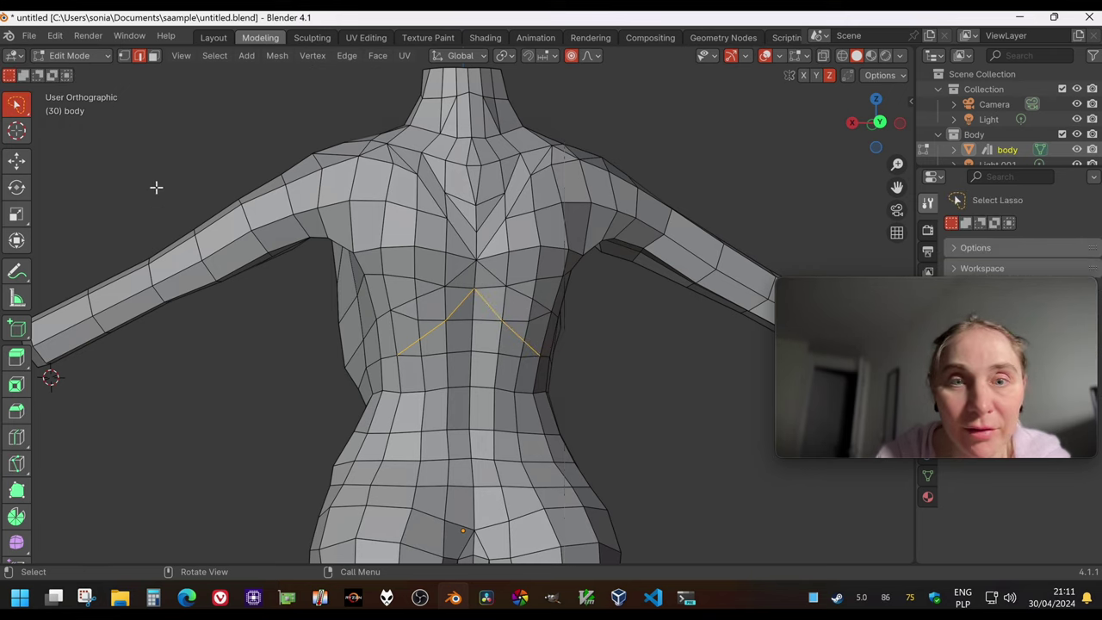
middle_drag(374, 322, 343, 323)
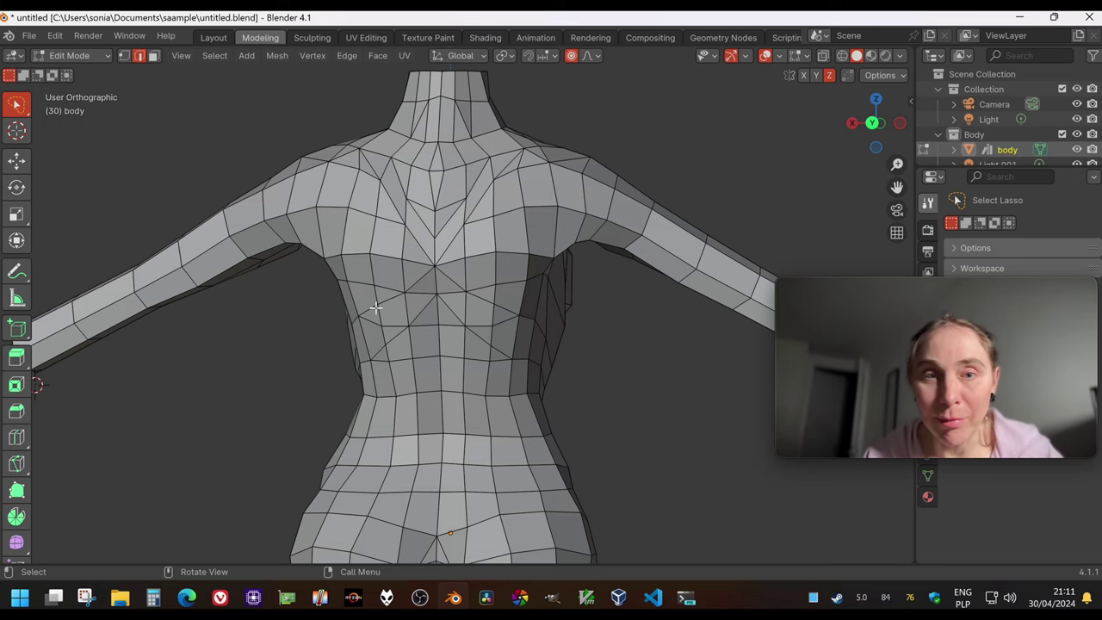
Knife-cut a wide, shallow inverted V from the spine vertex at the V's base to the second vertex column on both sides.
middle_drag(338, 326, 403, 176)
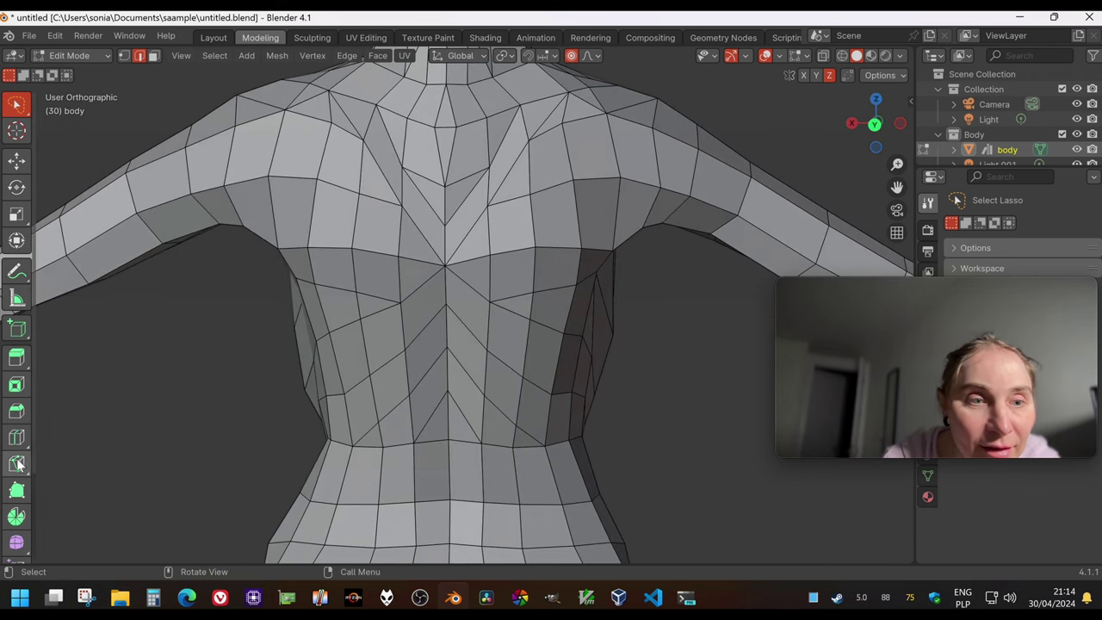
key(k)
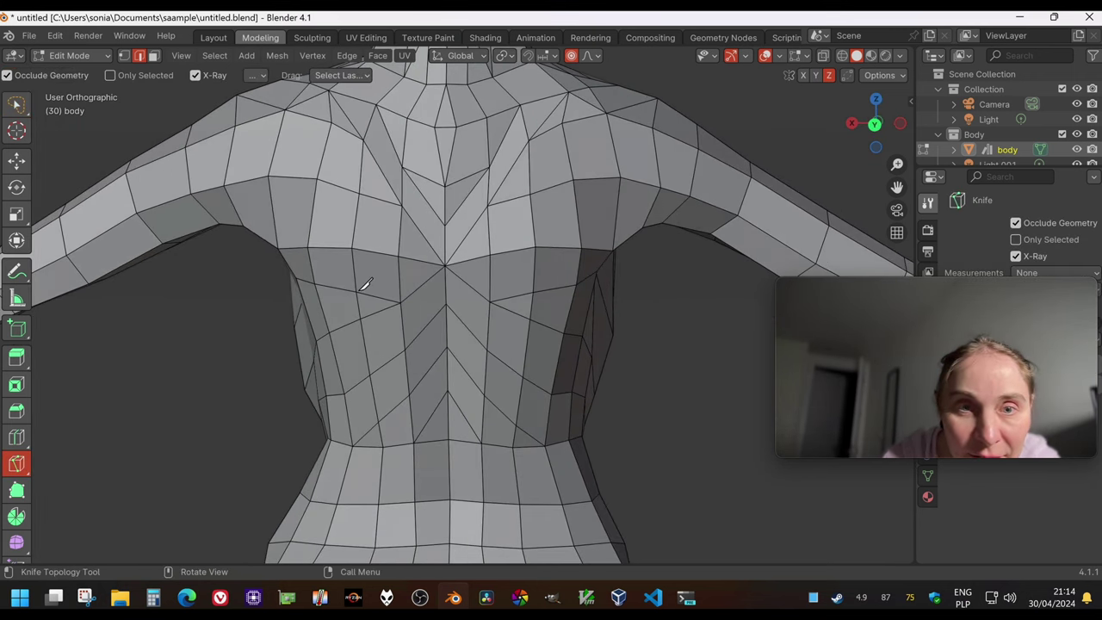
click(358, 291)
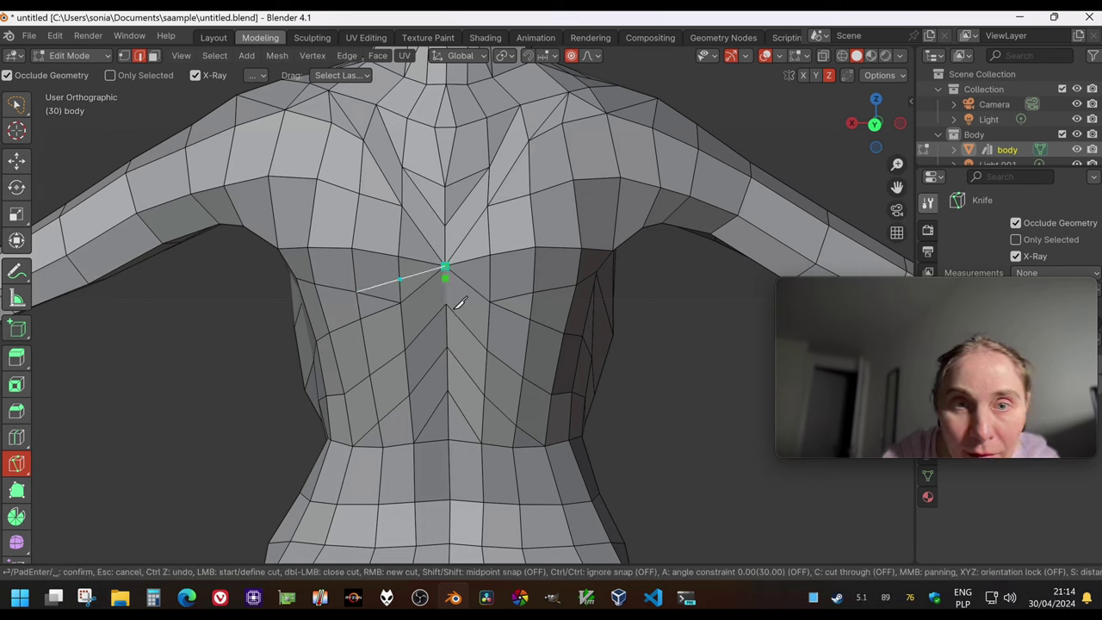
click(460, 297)
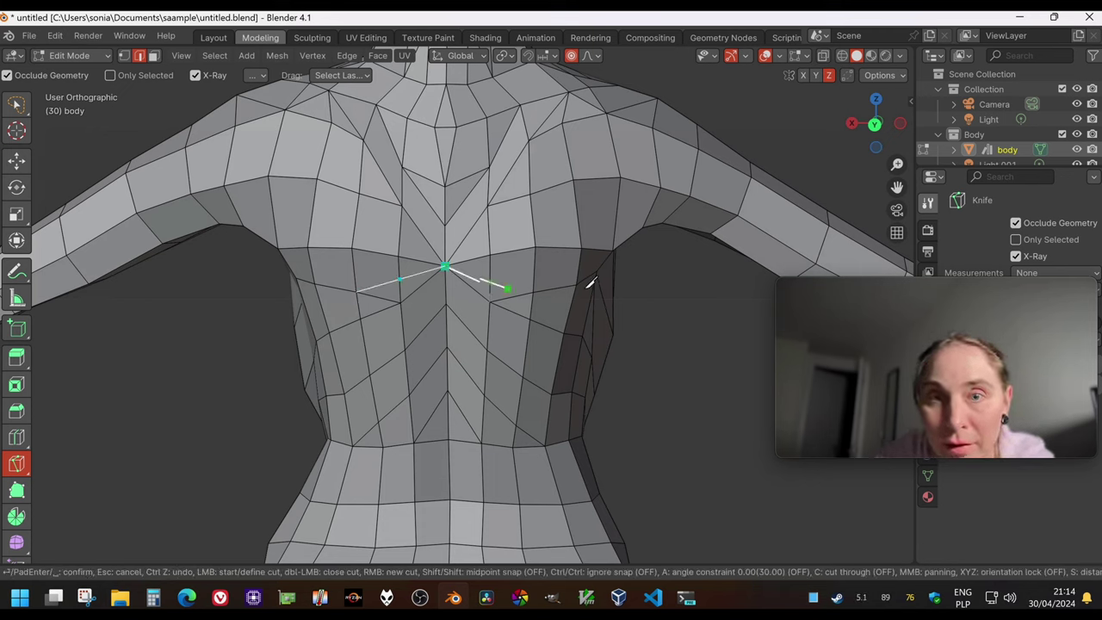
click(534, 292)
key(Return)
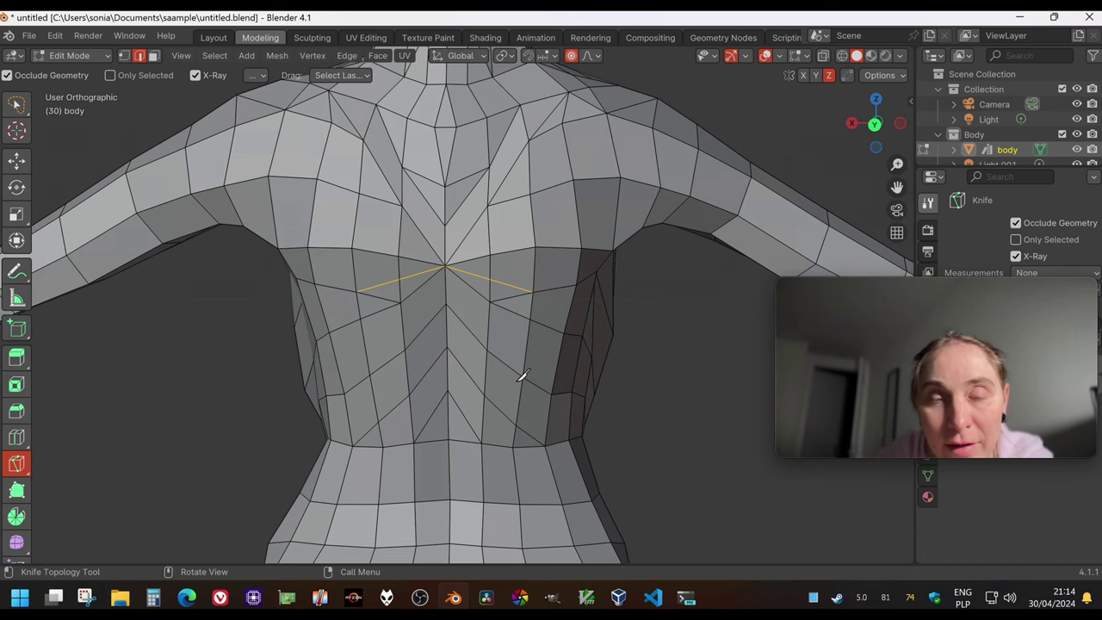
click(18, 104)
Examine the diagonal edge flow across the whole back of the body from several angles.
scroll(446, 385, down, 6)
scroll(446, 385, up, 1)
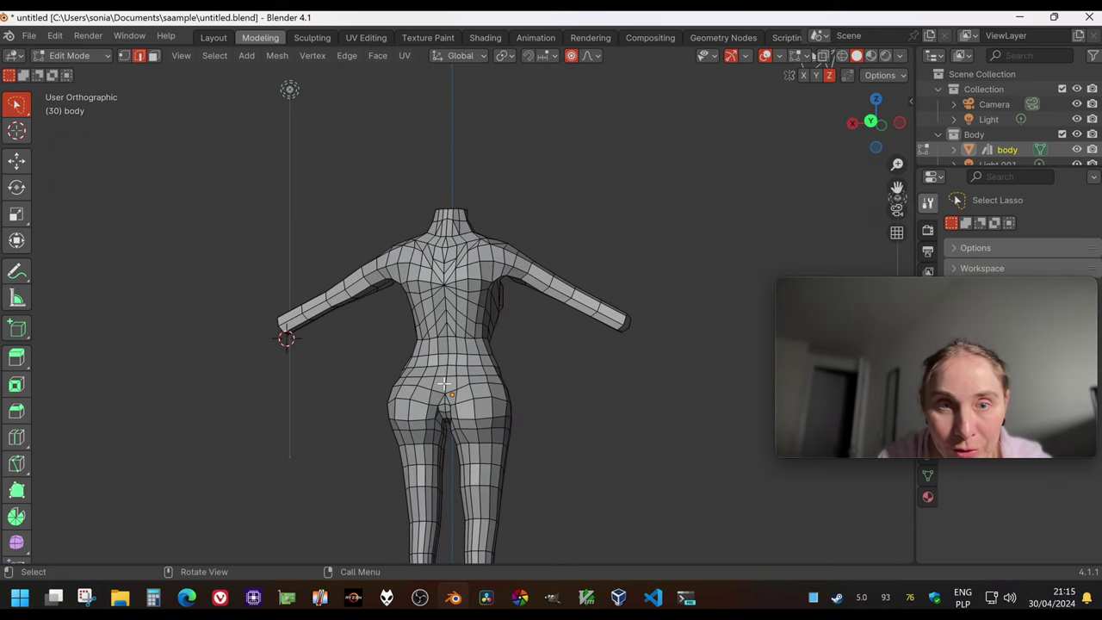
scroll(446, 385, down, 2)
scroll(439, 414, up, 5)
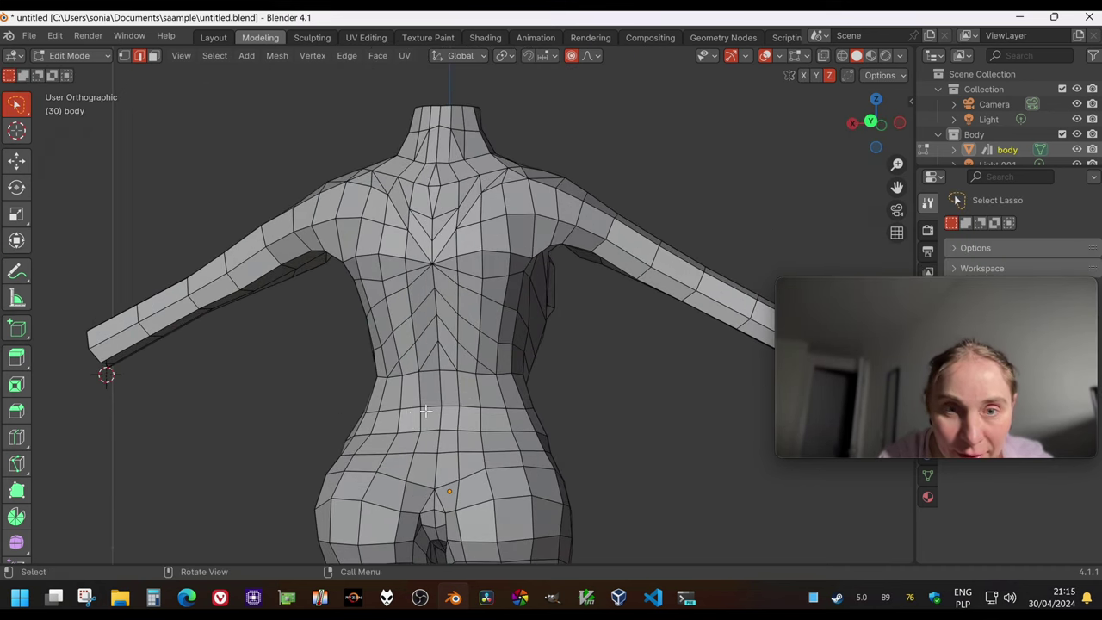
middle_drag(439, 444, 466, 443)
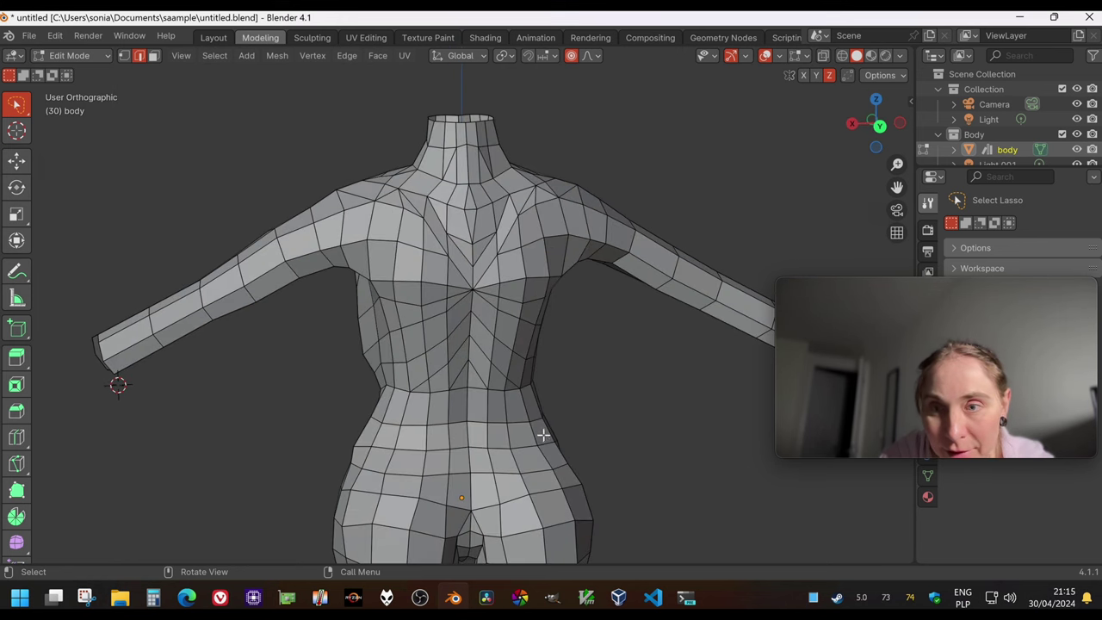
middle_drag(374, 433, 474, 413)
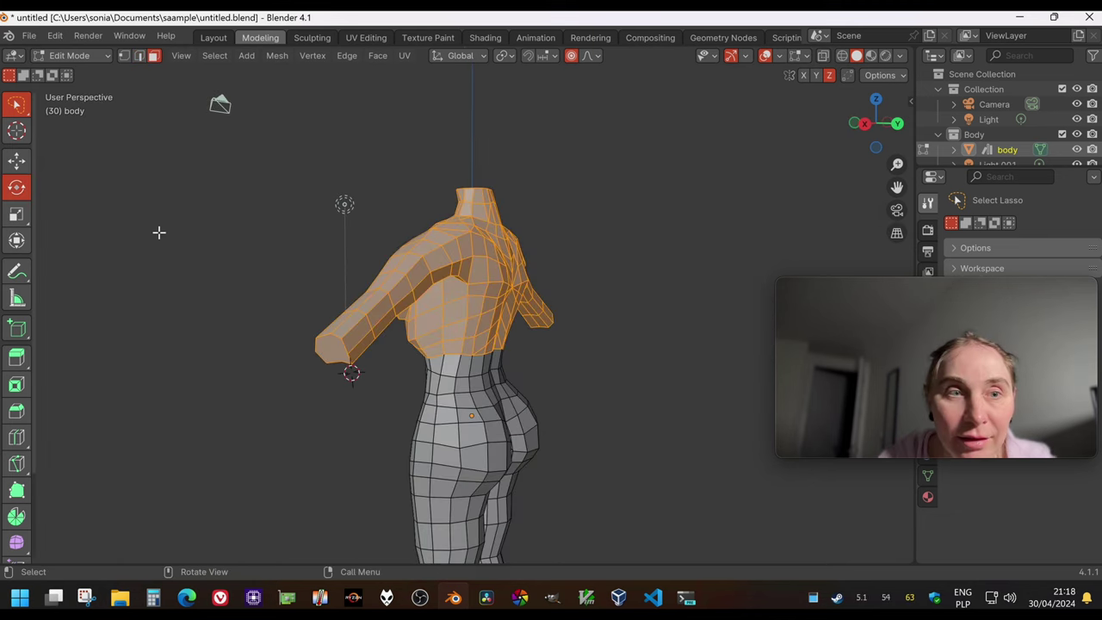
In side view, tilt the selected upper body backward about the X axis with the Rotate tool, and check the pose from the front.
key(shift+space)
key(r)
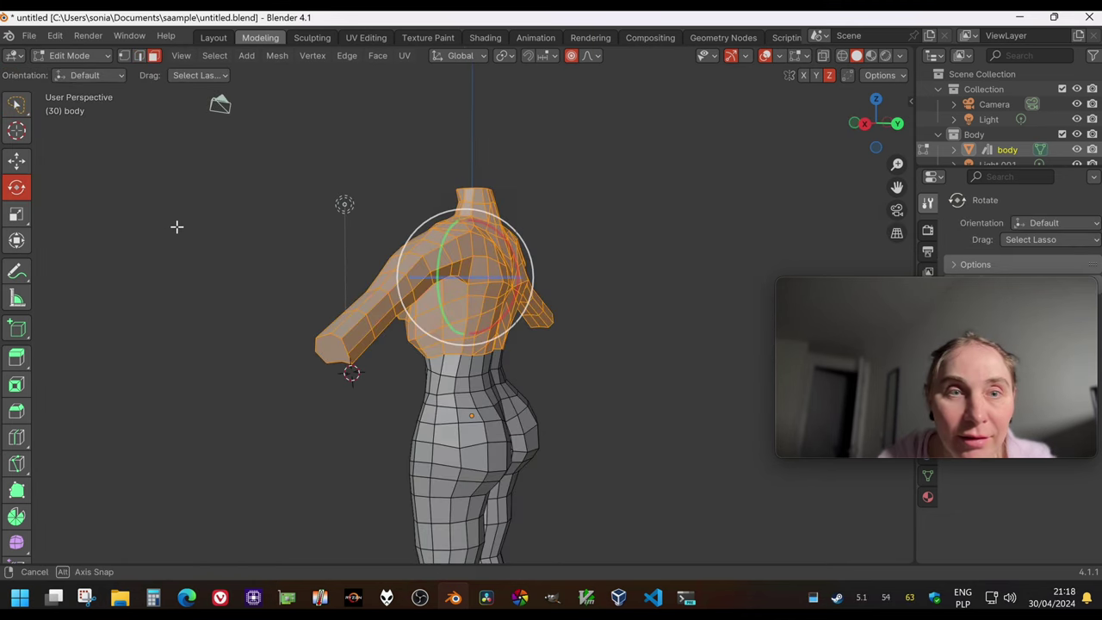
middle_drag(178, 227, 219, 234)
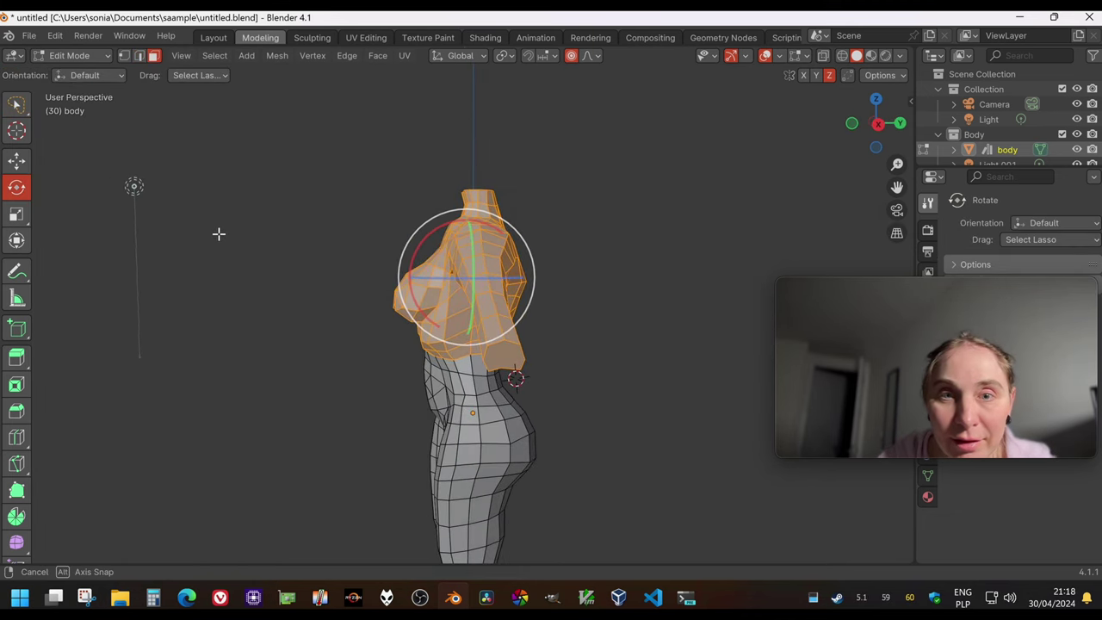
drag(416, 248, 437, 238)
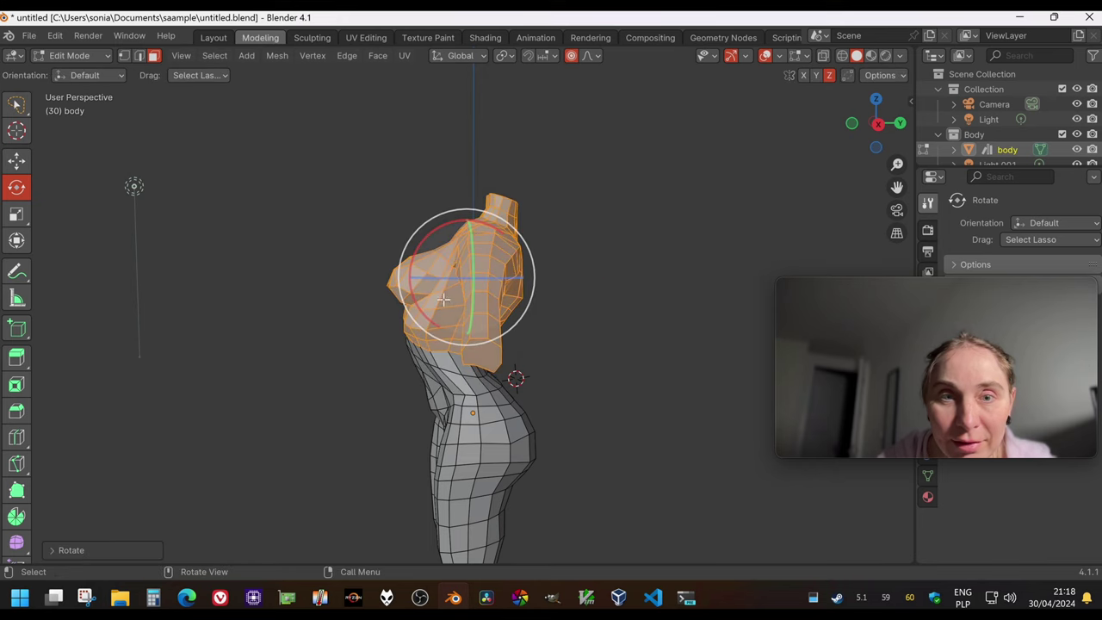
click(16, 160)
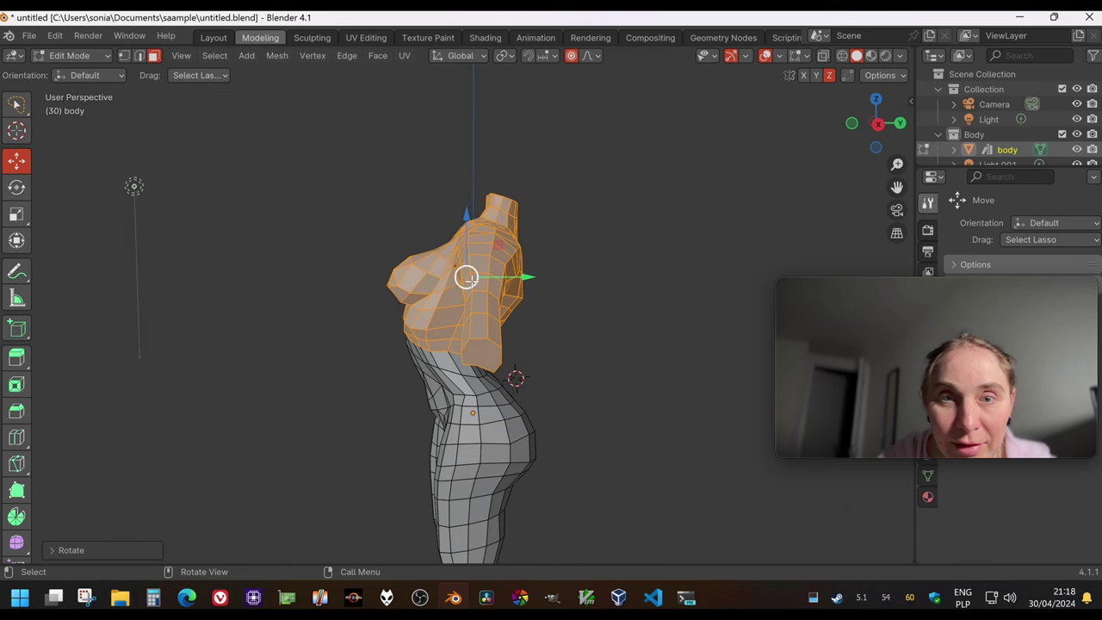
key(alt+a)
middle_drag(500, 250, 386, 399)
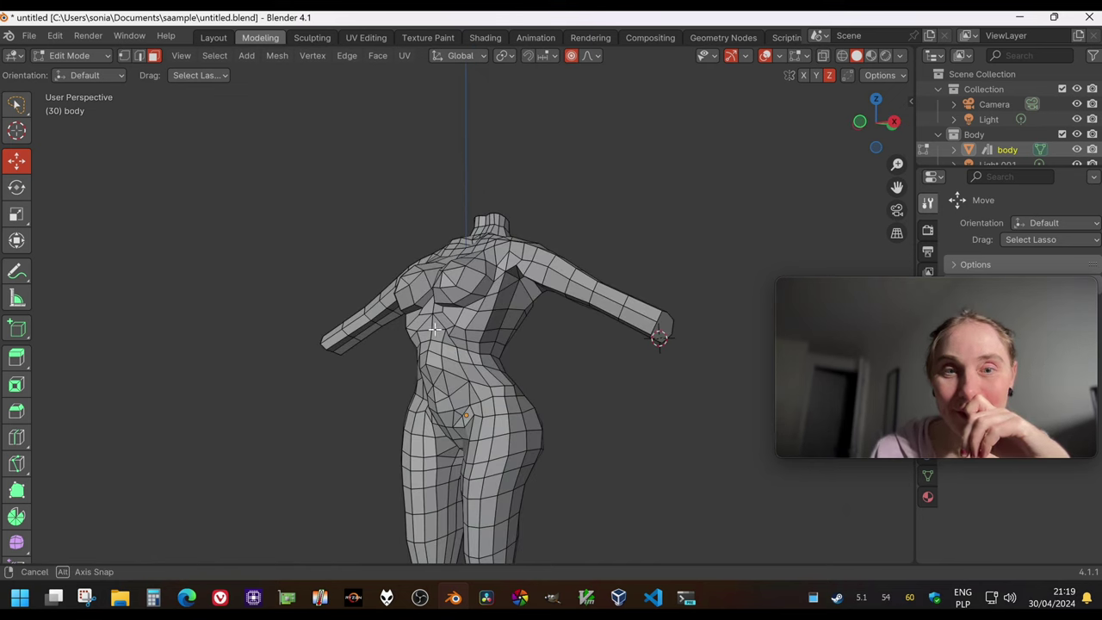
middle_drag(450, 318, 511, 222)
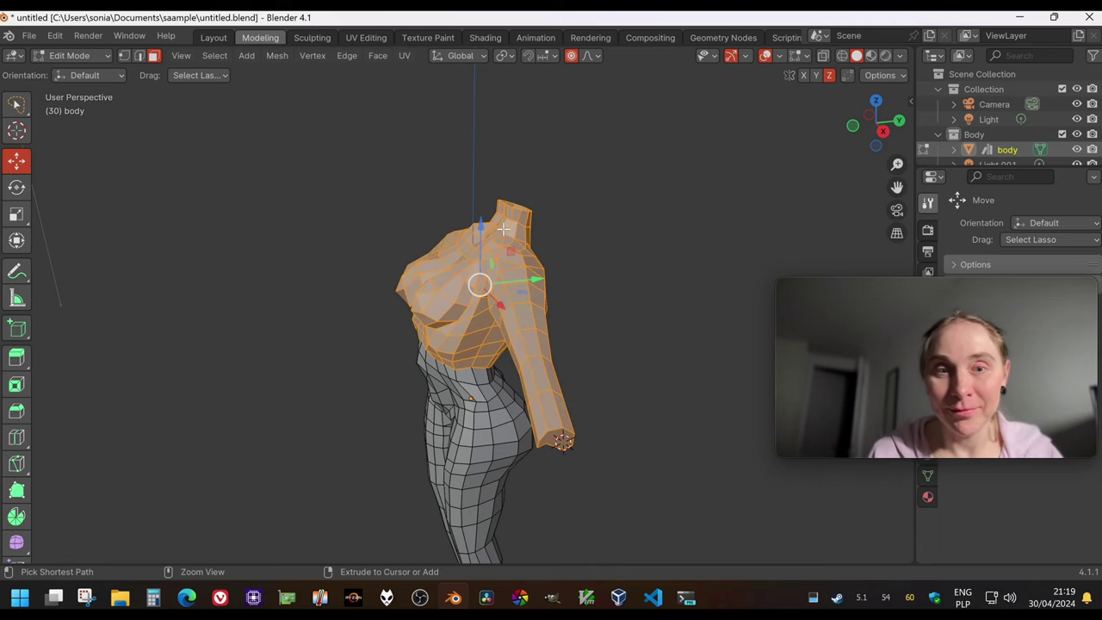
Clear the mesh selection and check the reshaped body from the front.
key(ctrl+l)
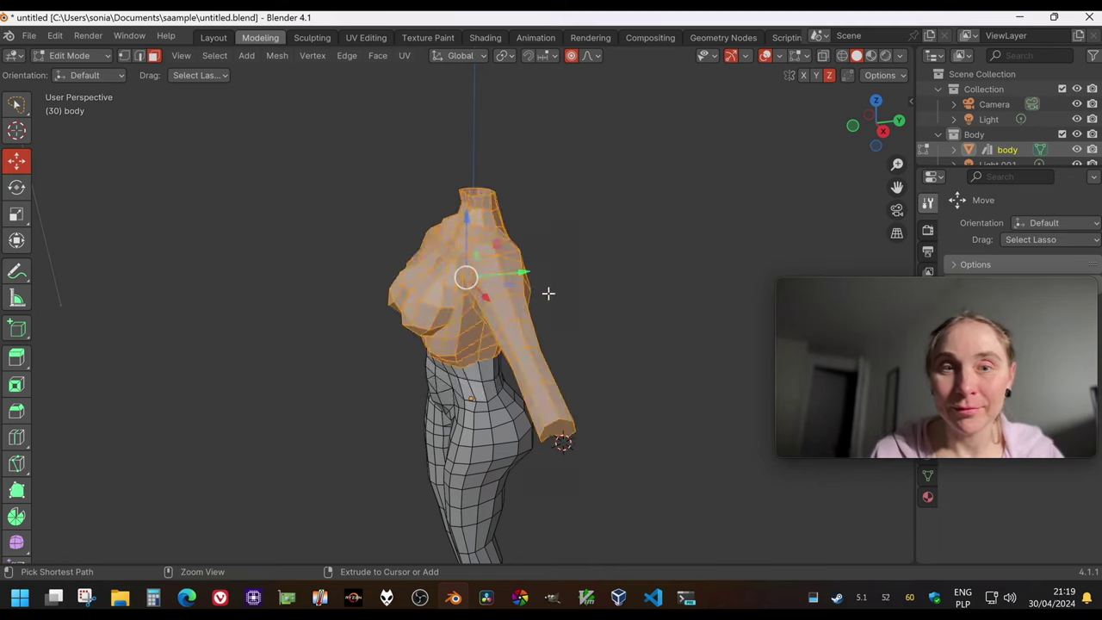
key(alt+a)
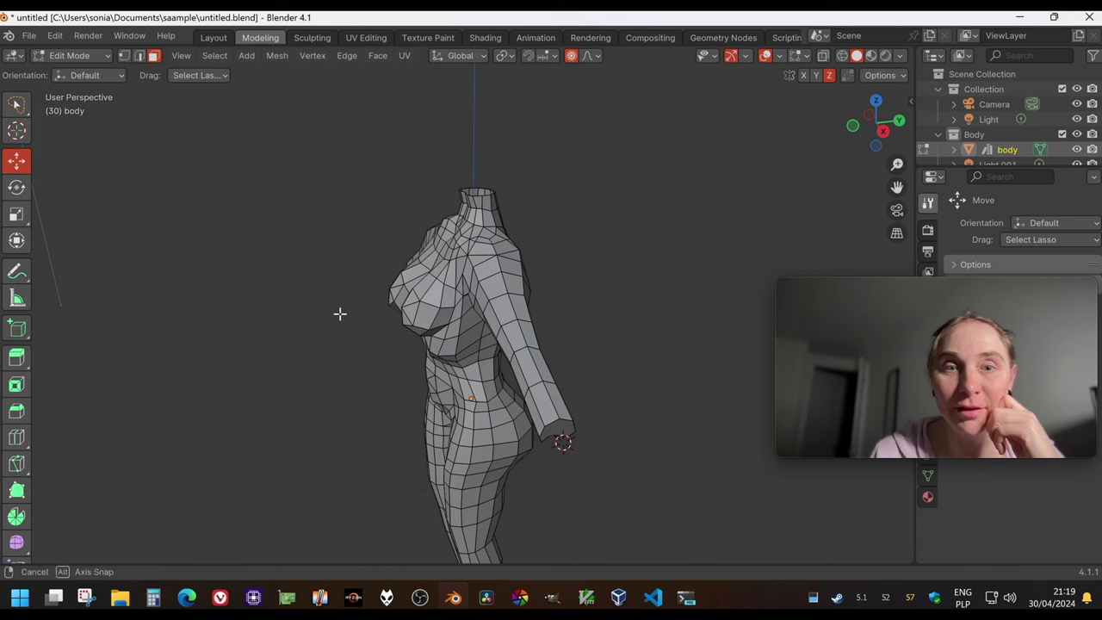
middle_drag(339, 313, 422, 300)
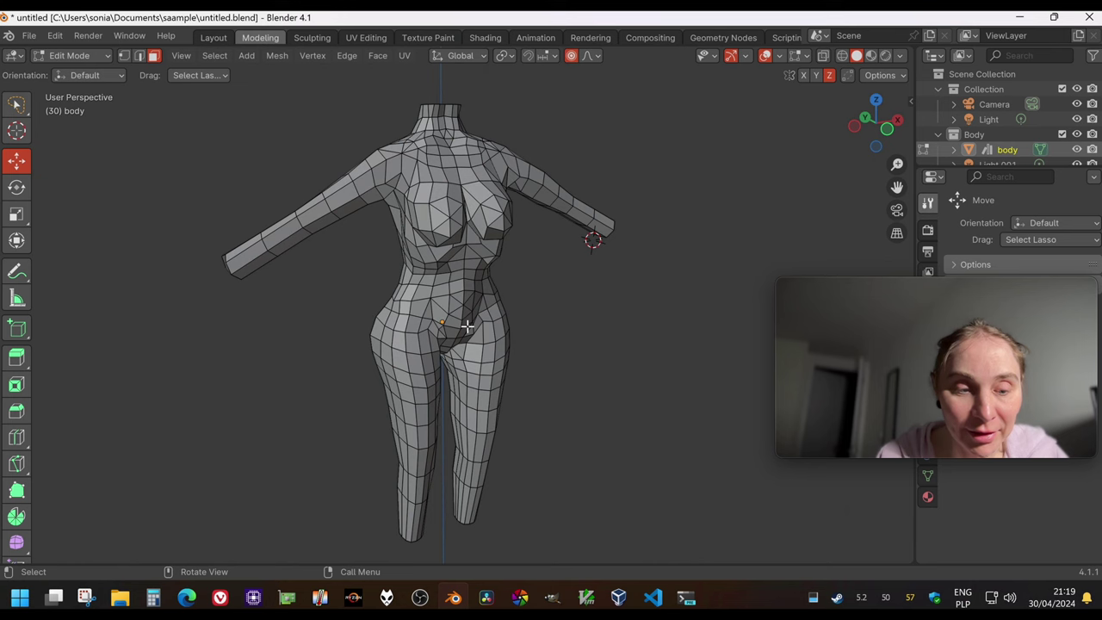
middle_drag(467, 326, 422, 293)
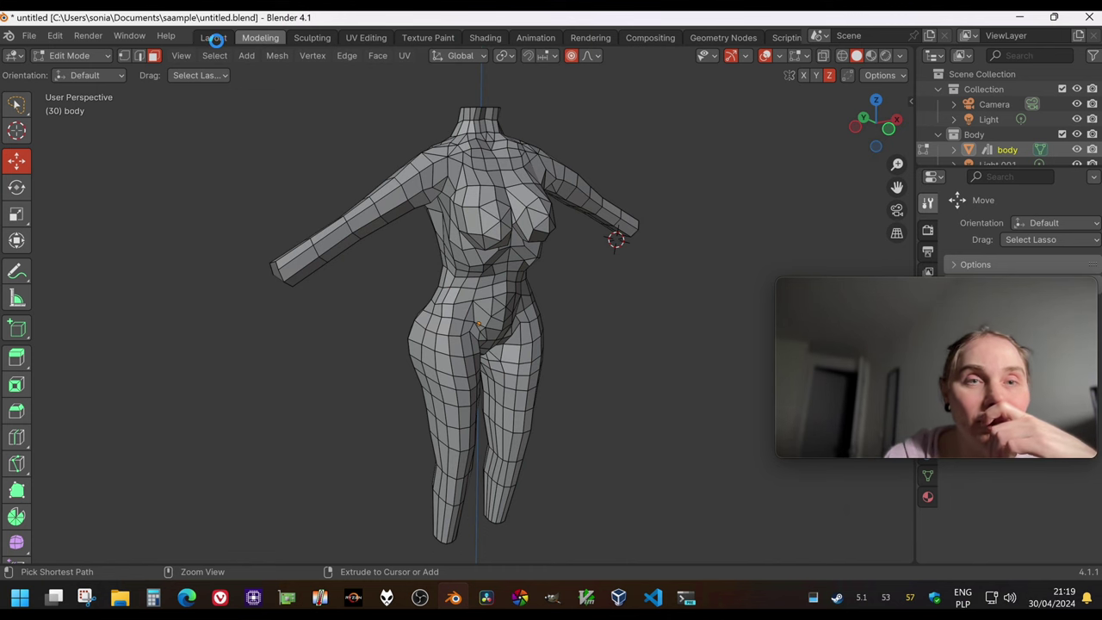
In the Layout workspace, shade the body smooth and add a monkey head mesh.
click(213, 38)
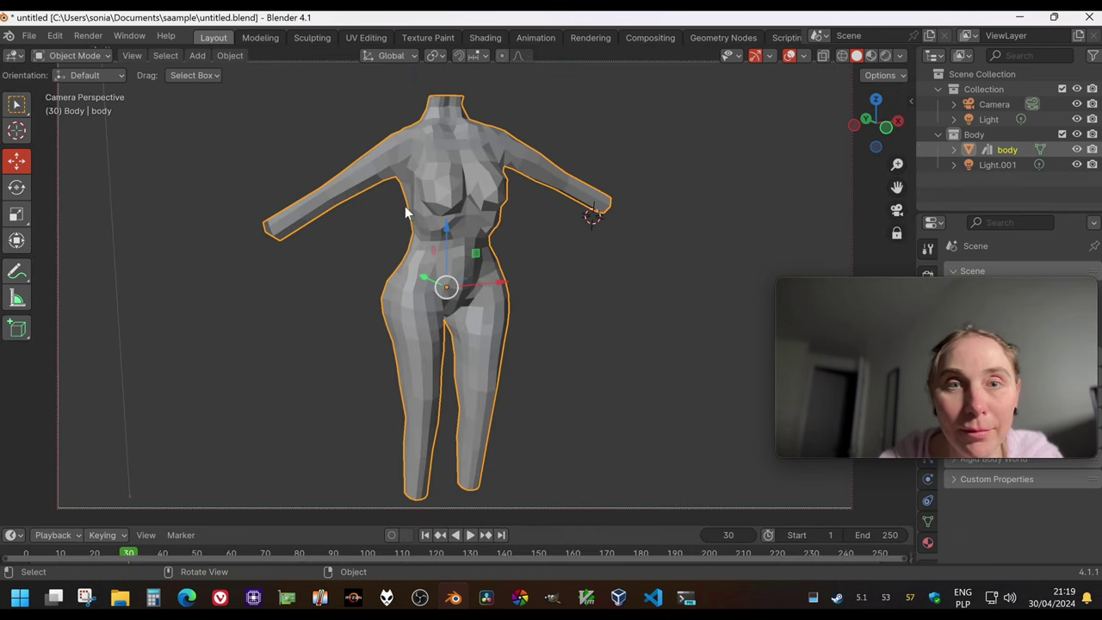
click(230, 55)
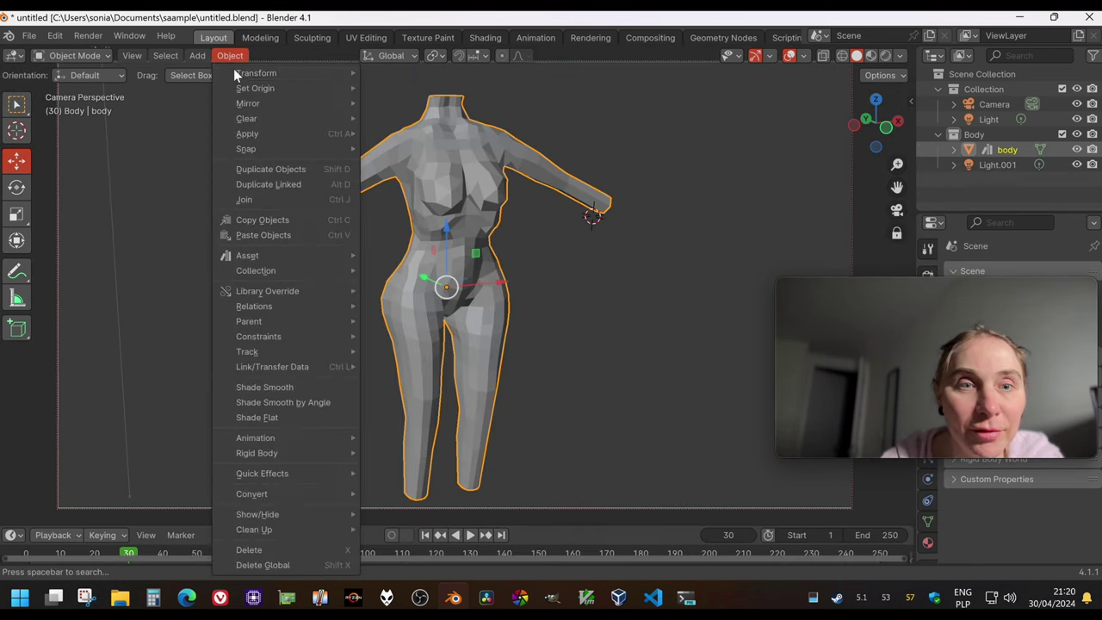
click(287, 387)
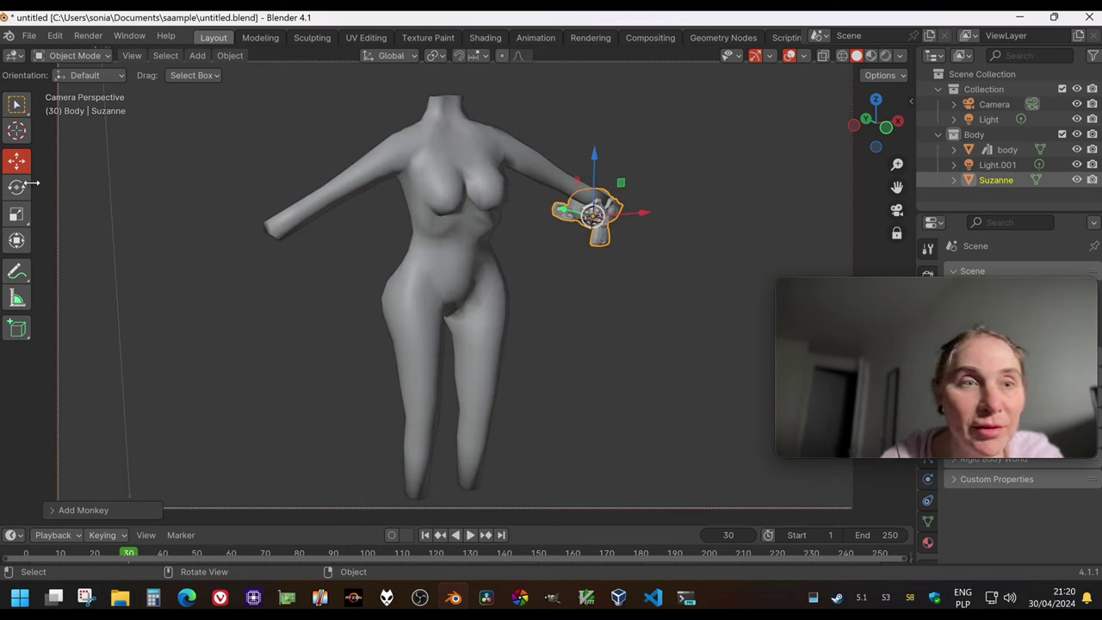
In side view, place the monkey head on top of the neck, shifting it about -0.213 m along the Y axis.
click(16, 187)
key(KP_3)
key(g)
key(y)
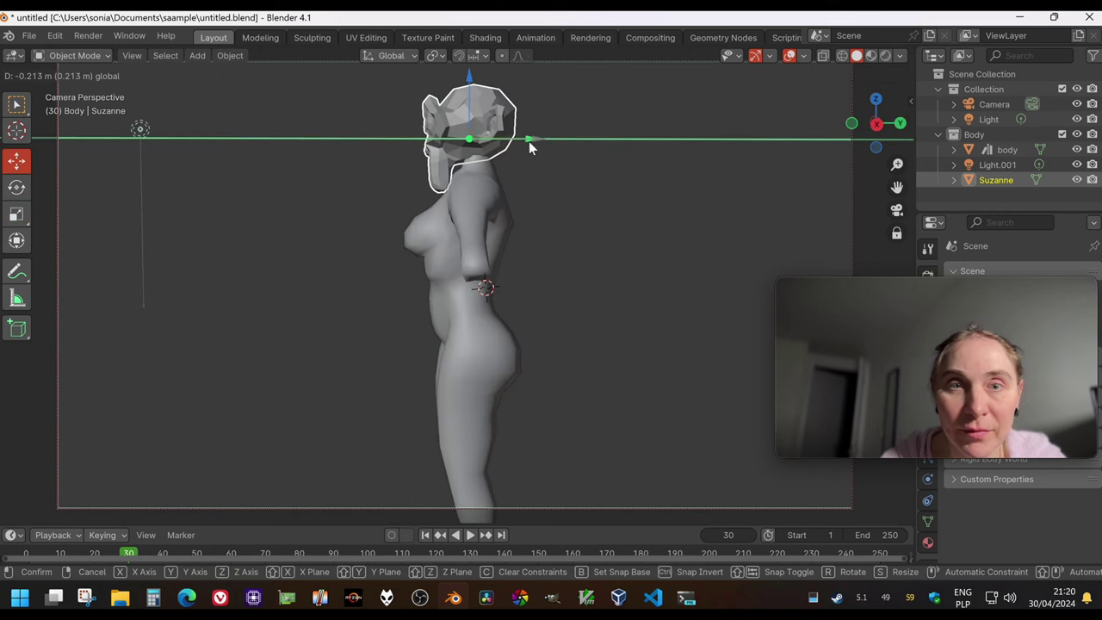
click(530, 145)
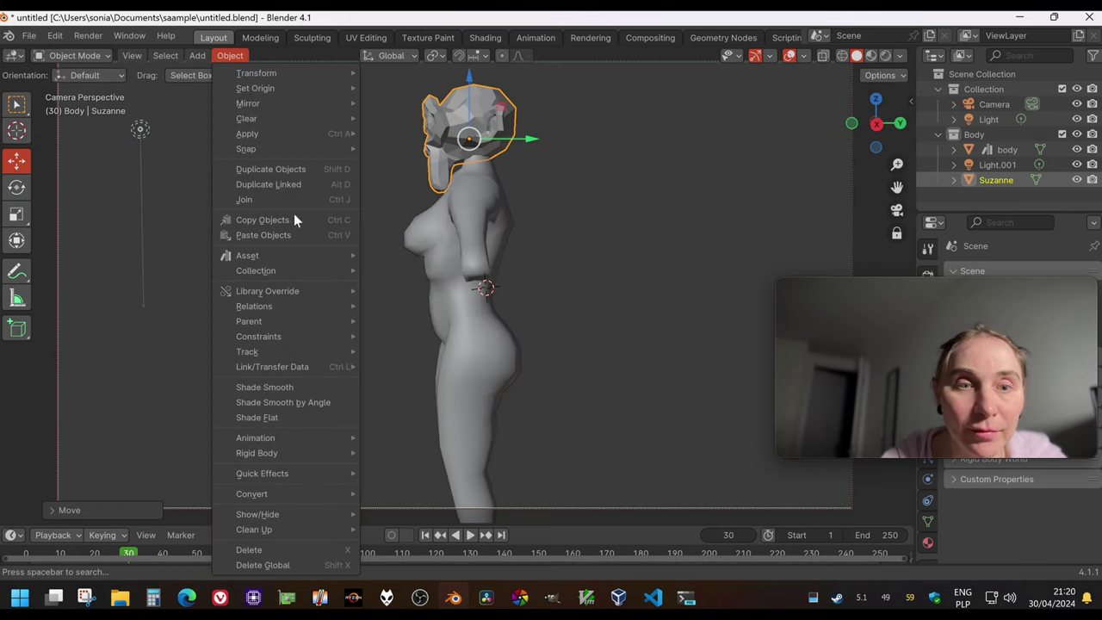
Shade the monkey head smooth, deselect it, and check the figure from another angle.
click(274, 387)
click(290, 326)
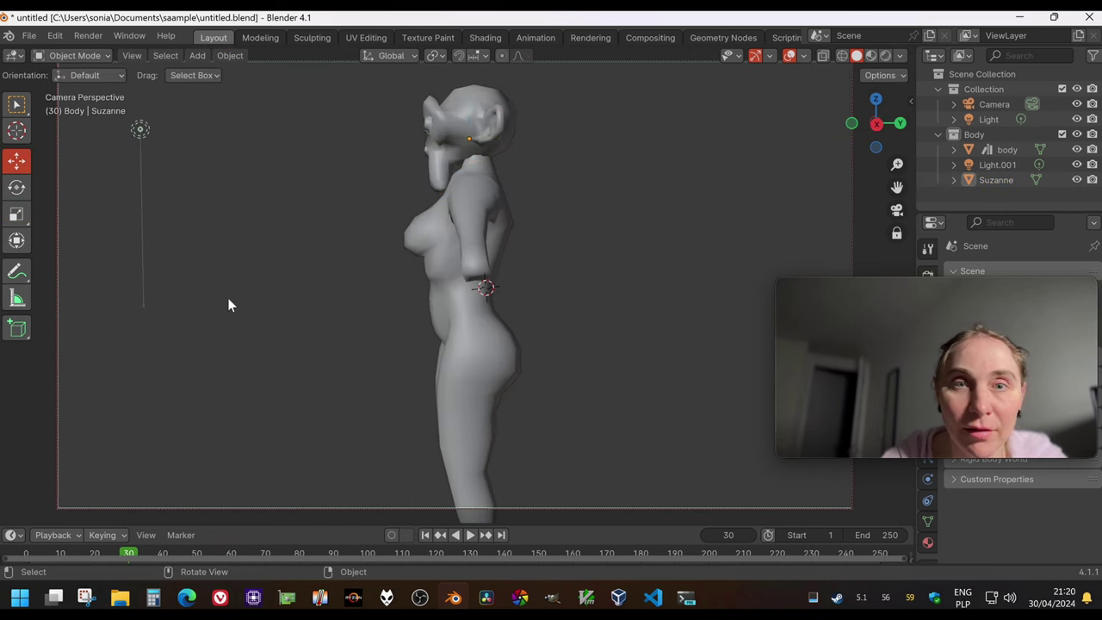
middle_drag(229, 305, 423, 335)
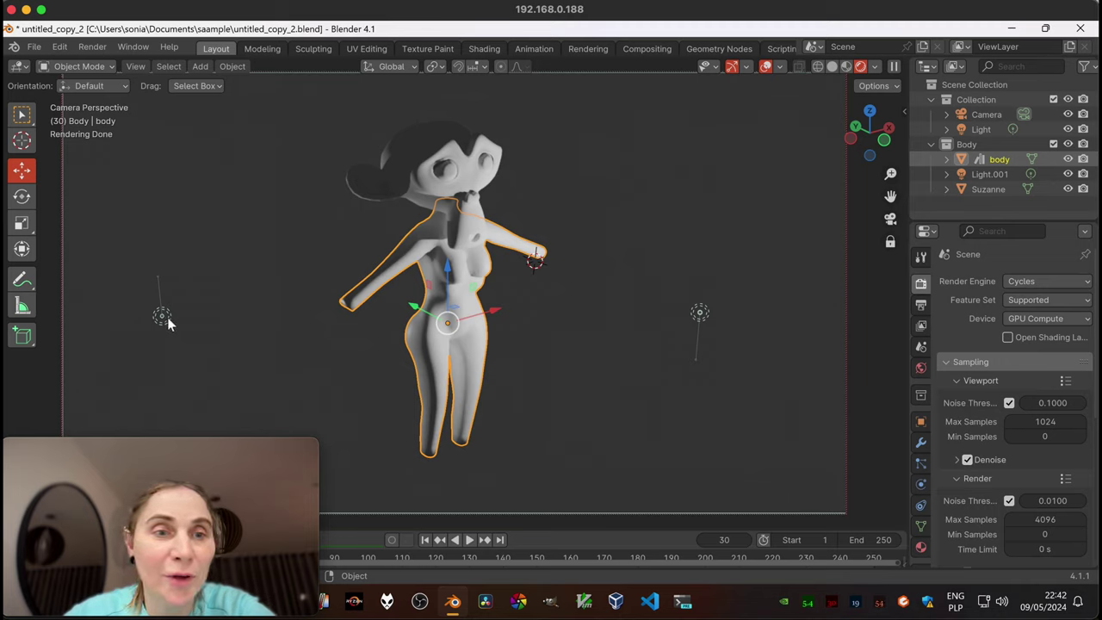
Change the colour of the point light Light.001 to a saturated red.
click(167, 319)
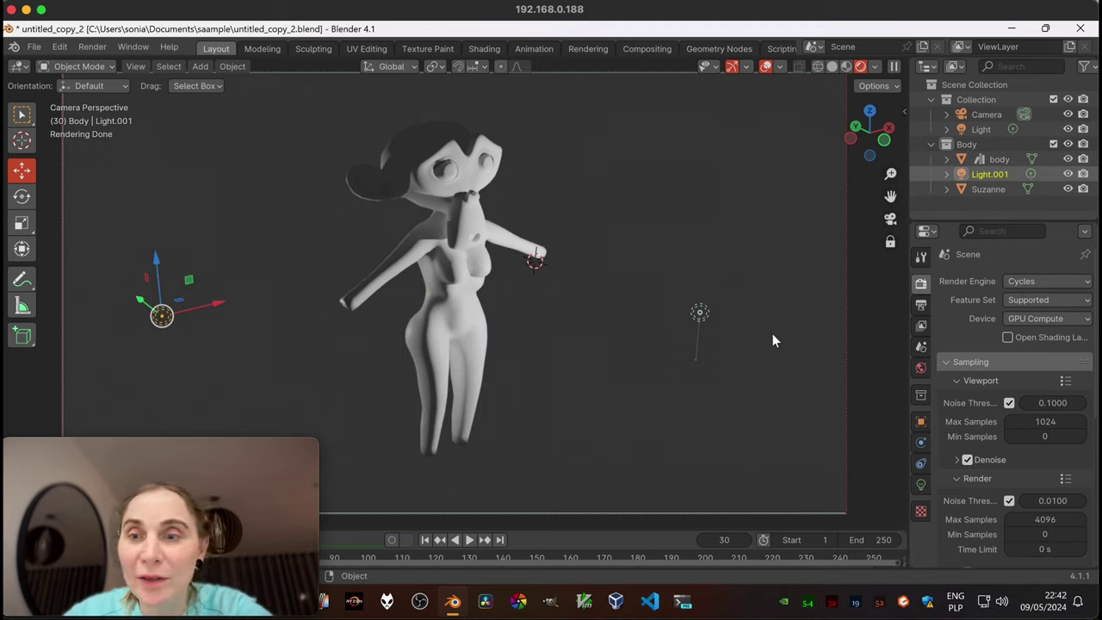
click(922, 485)
click(1023, 370)
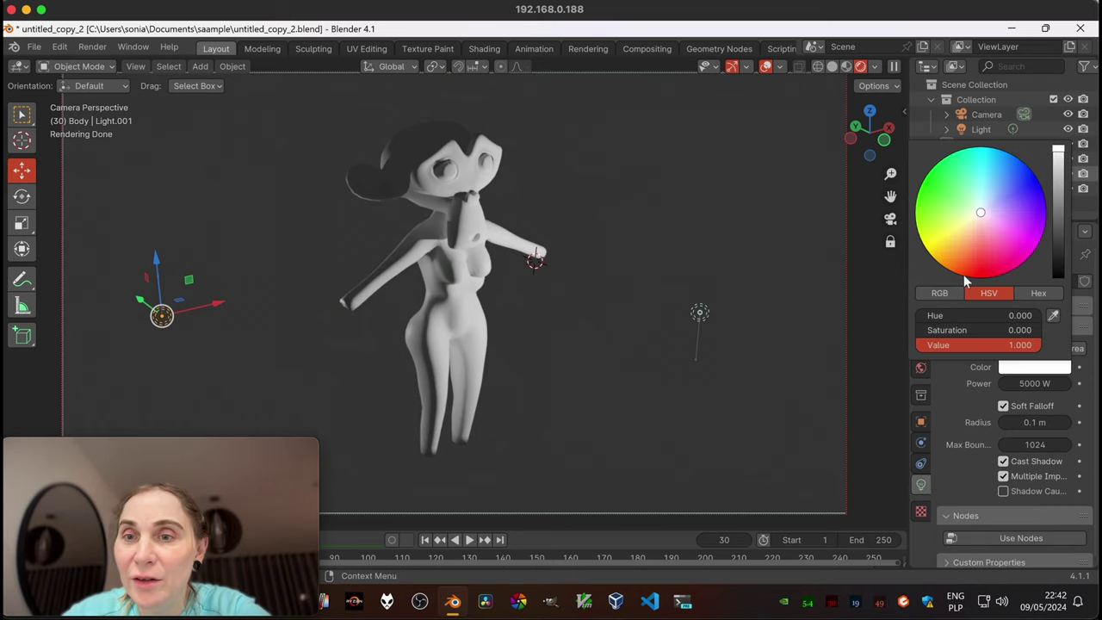
drag(978, 275, 985, 278)
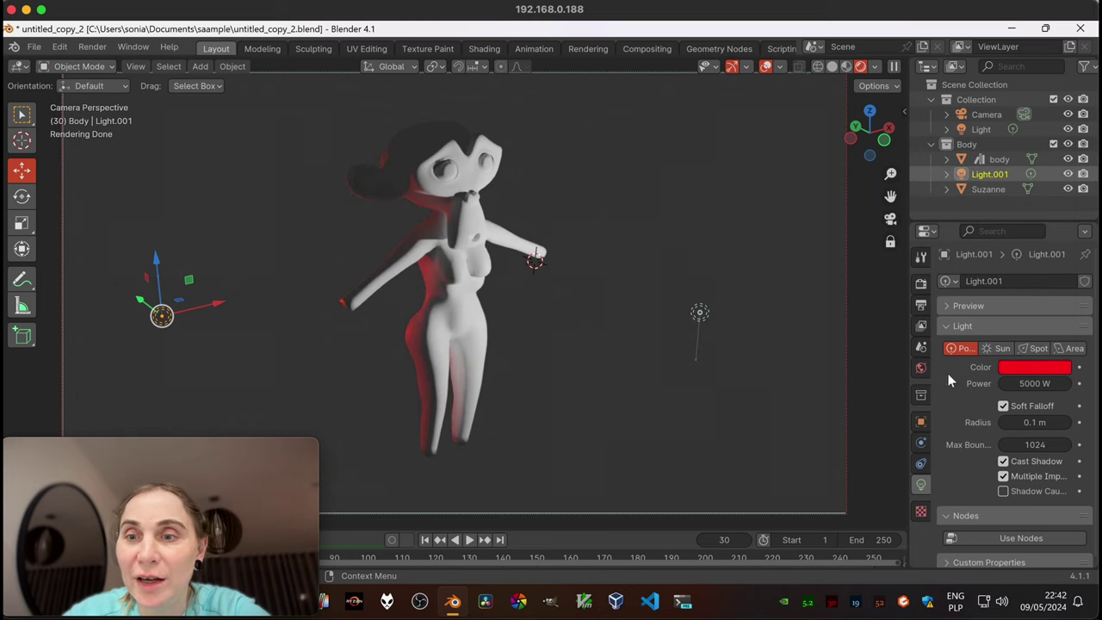
Change the colour of the other point light, Light, to turquoise with hue 0.449 and saturation 0.959.
click(700, 312)
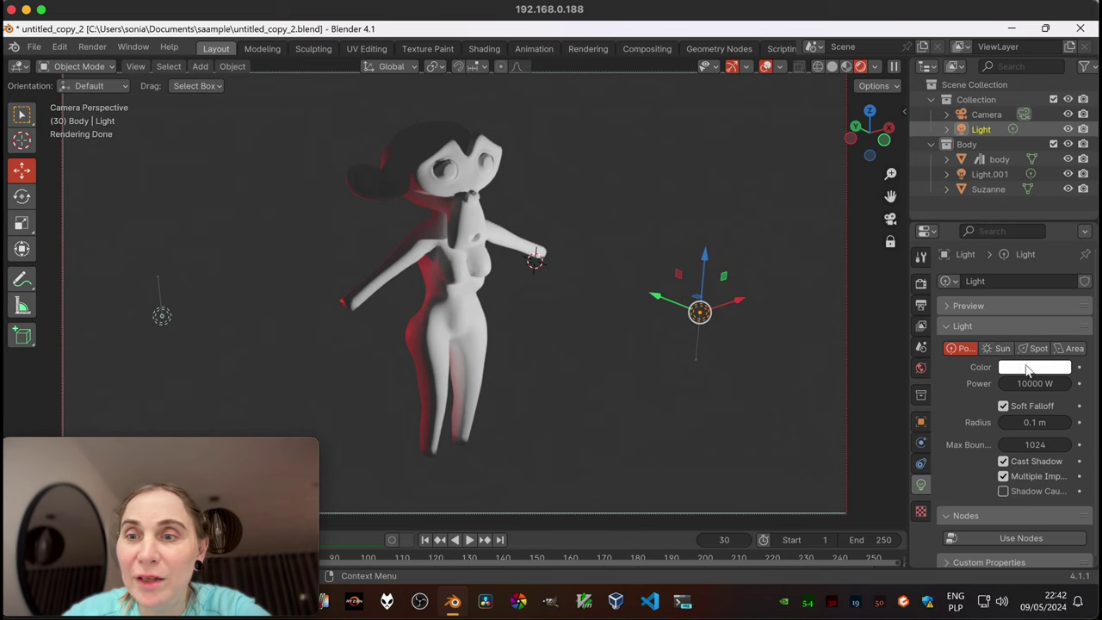
click(1035, 367)
mouse_move(981, 212)
mouse_down()
mouse_move(981, 176)
mouse_move(971, 178)
mouse_move(983, 183)
mouse_up()
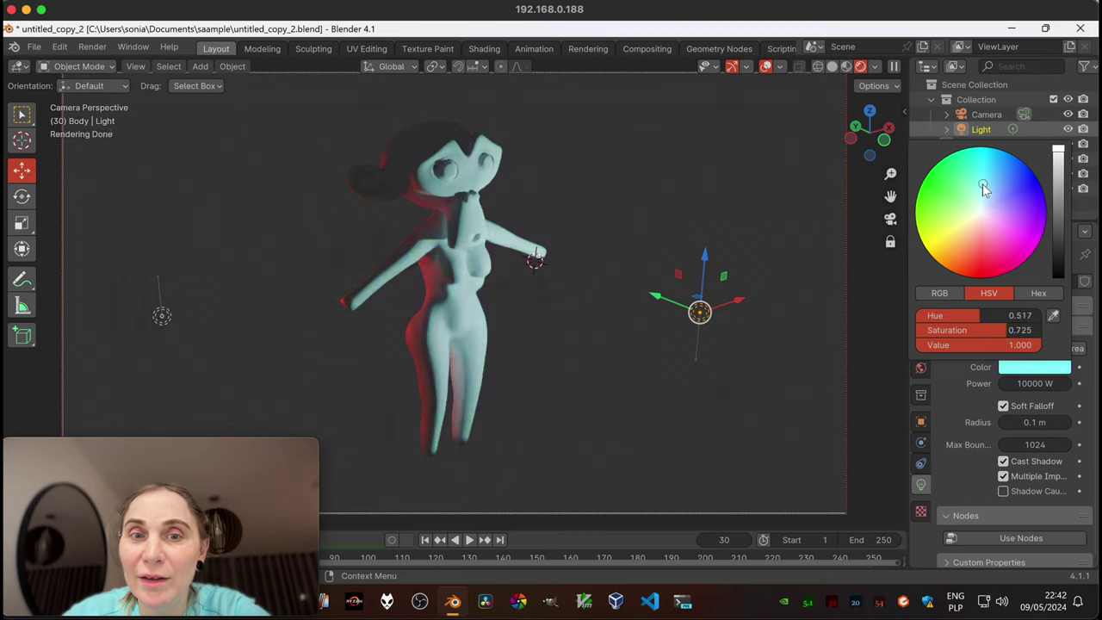
click(1045, 369)
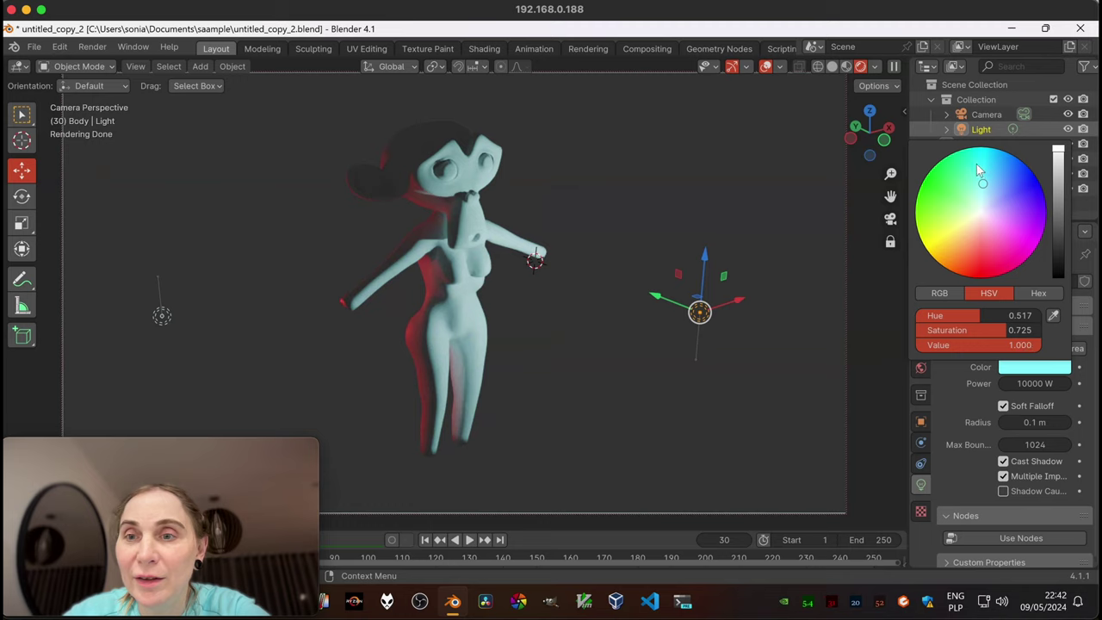
drag(977, 164, 971, 164)
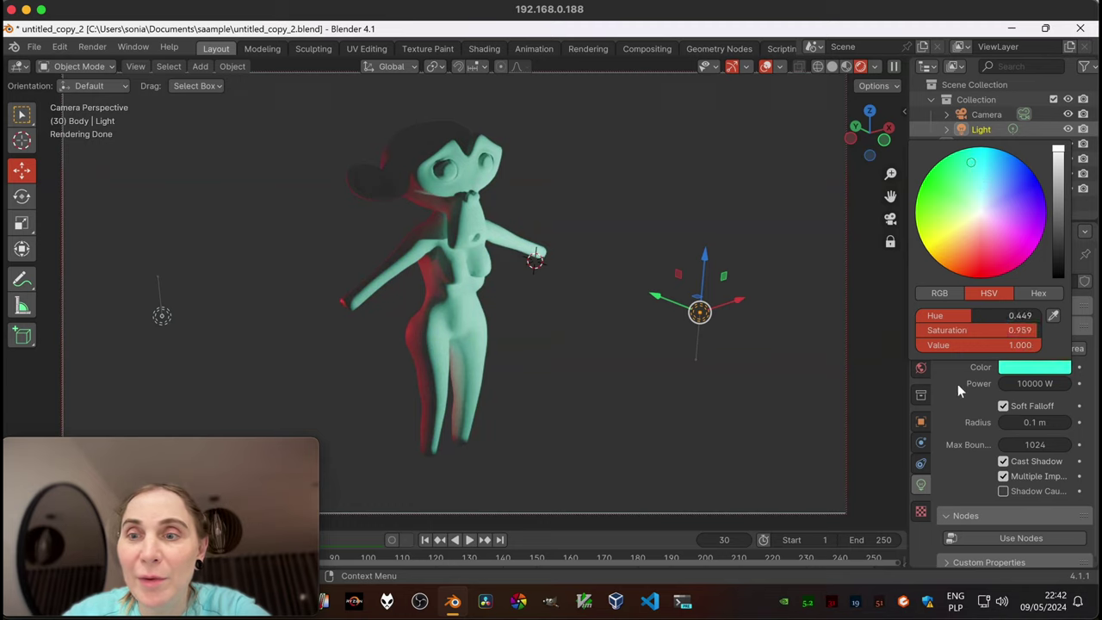
Try a Metallic value of 1 on the body's material and settle on 0.5.
click(445, 307)
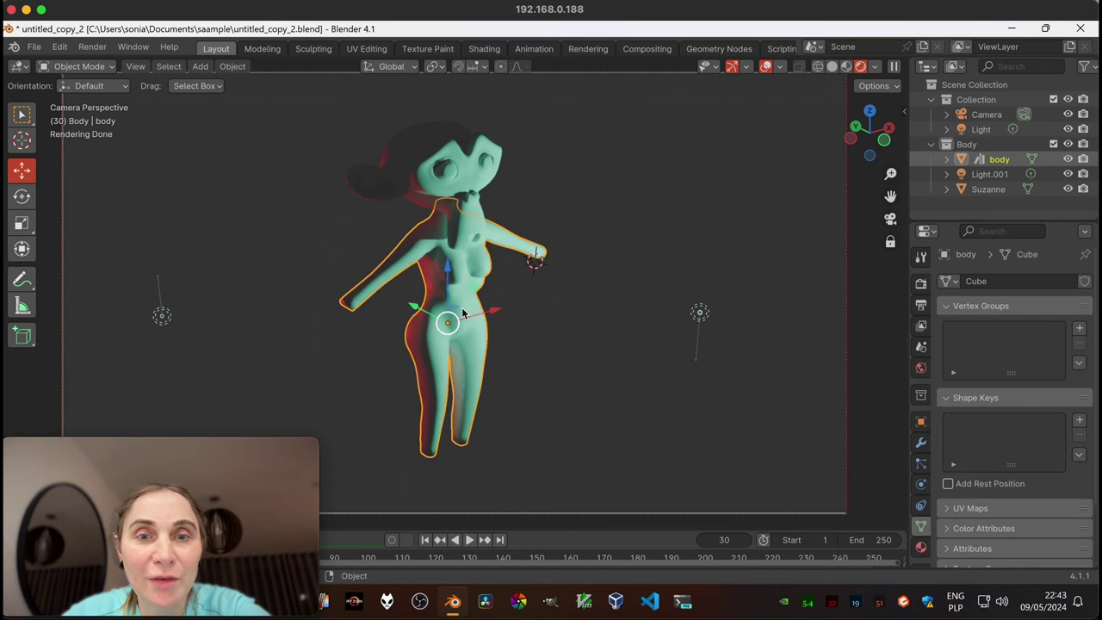
click(921, 547)
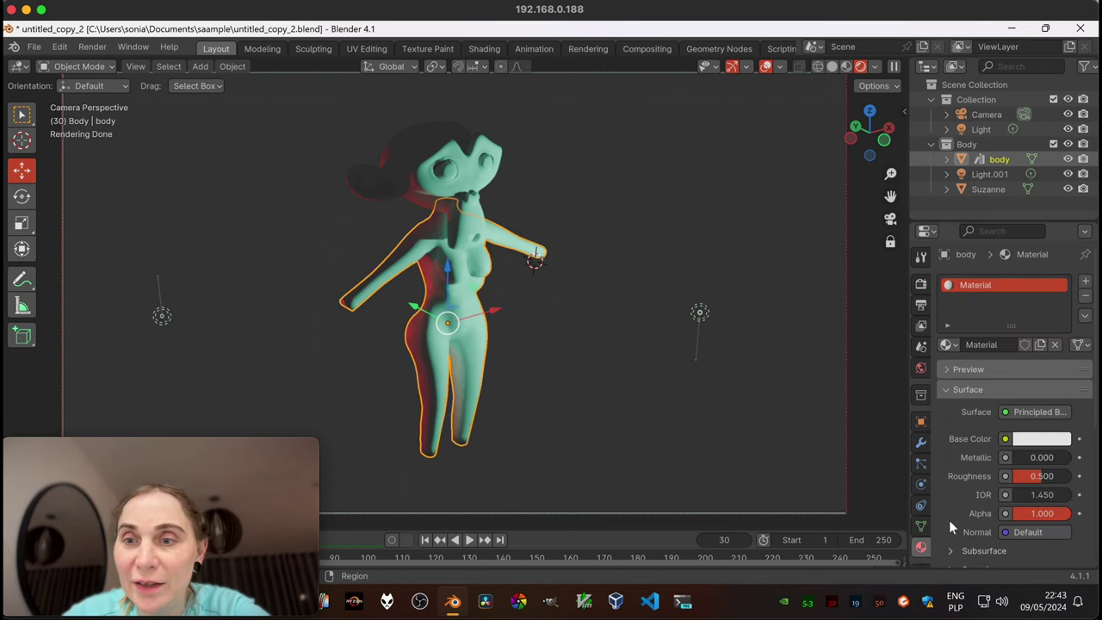
click(1044, 458)
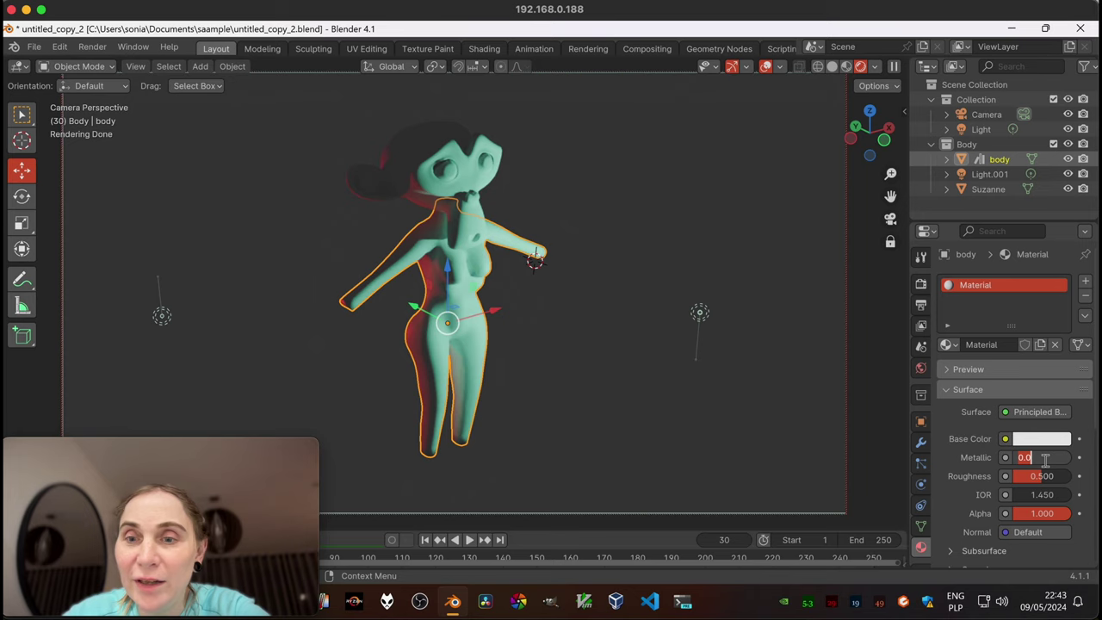
text(1)
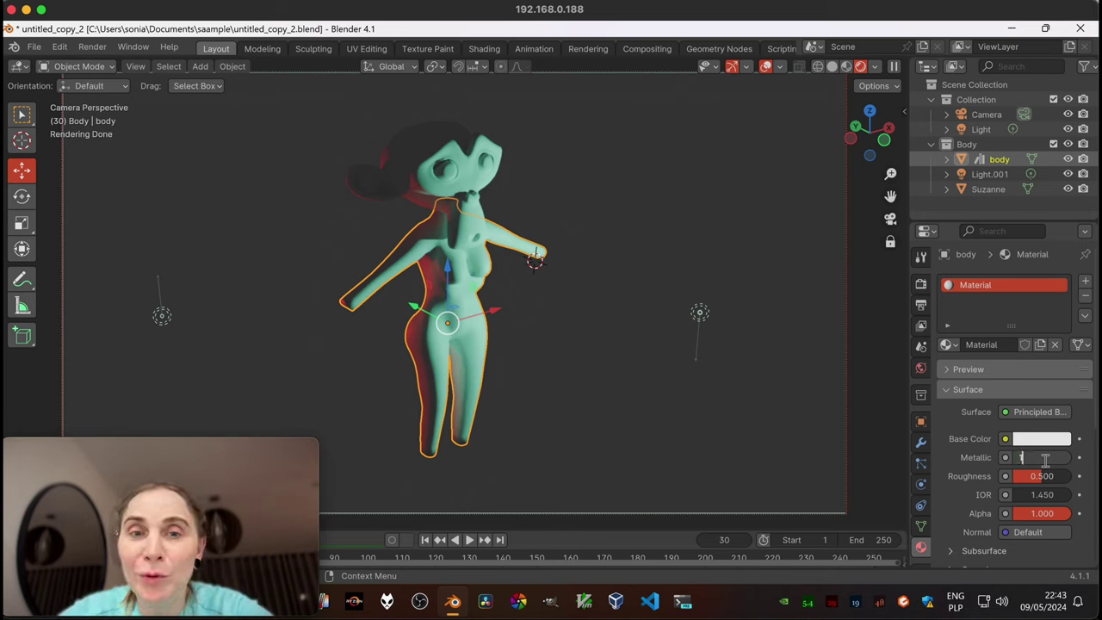
key(Return)
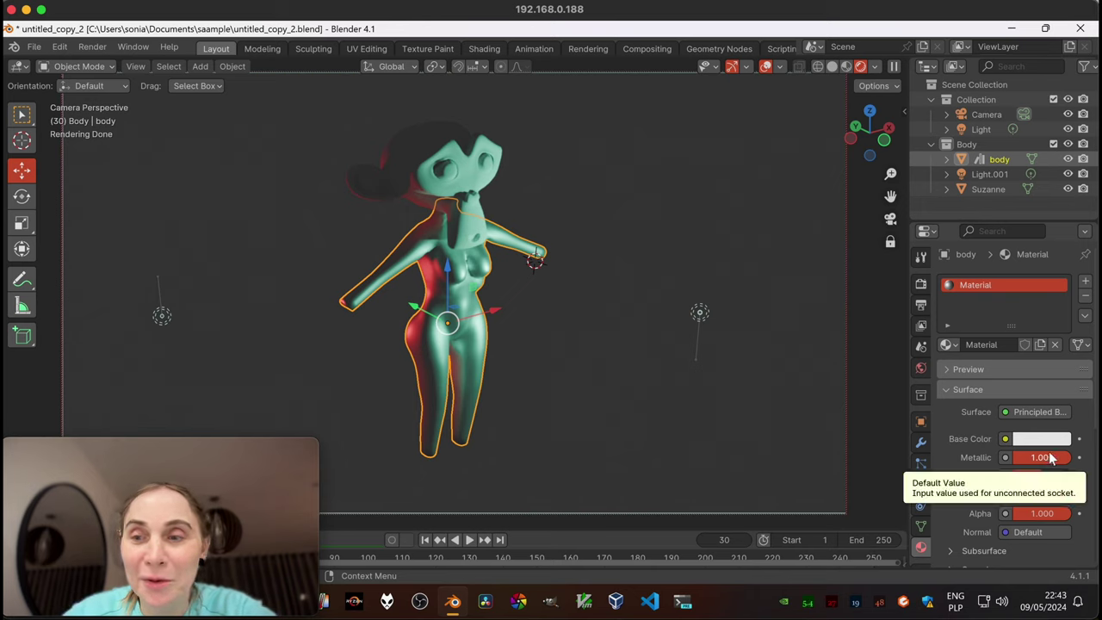
click(1057, 463)
text(0.5)
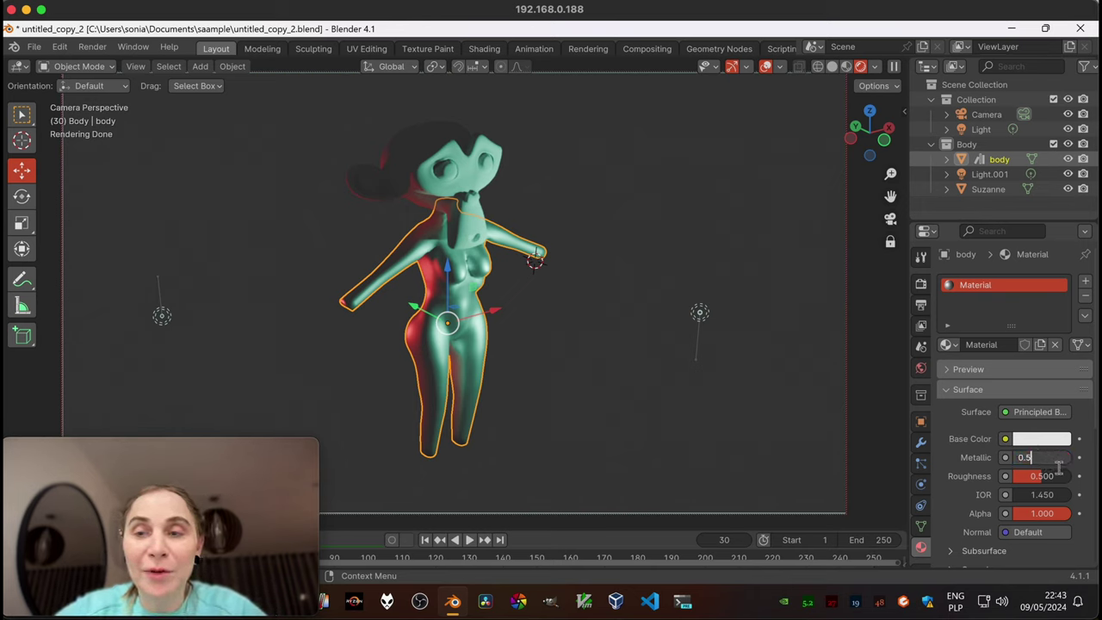
key(Return)
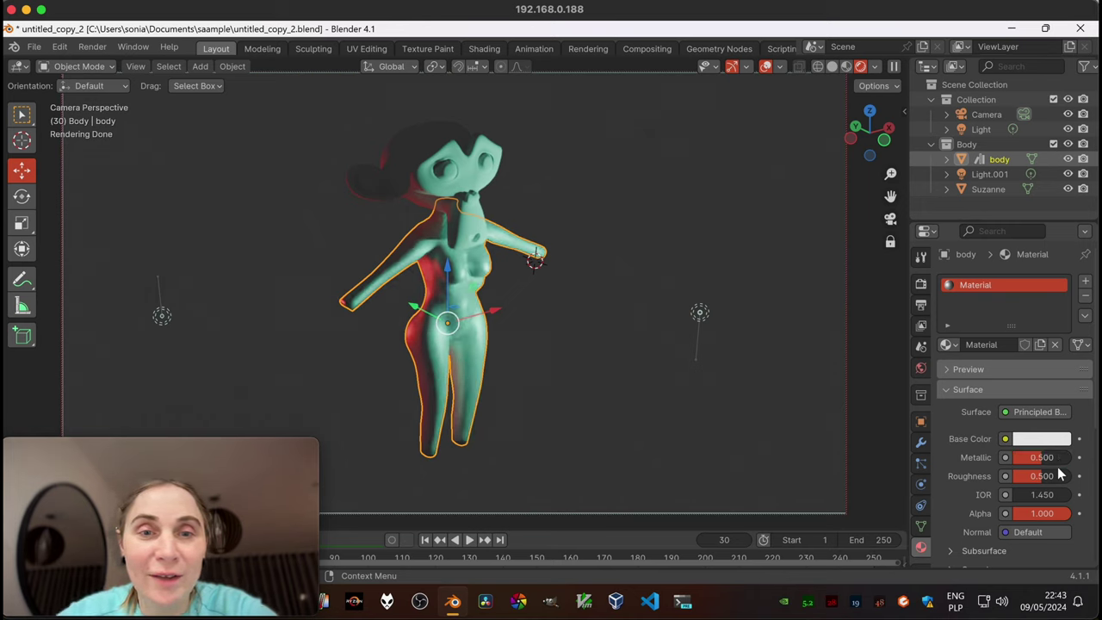
click(663, 373)
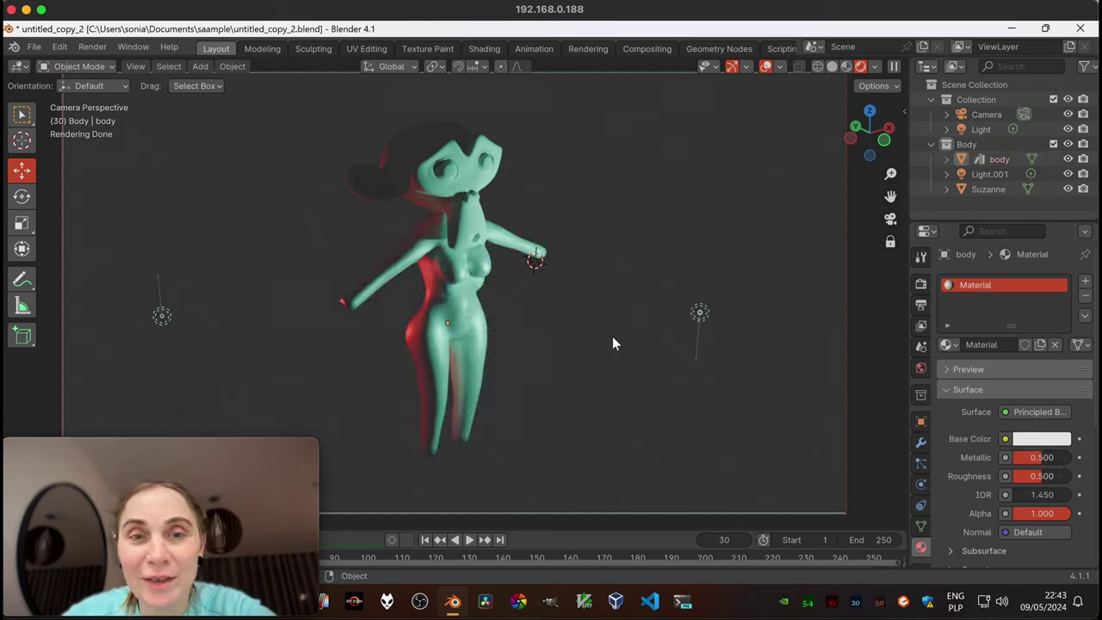
Assign the body's existing material, Material, to the monkey head and deselect it.
click(483, 200)
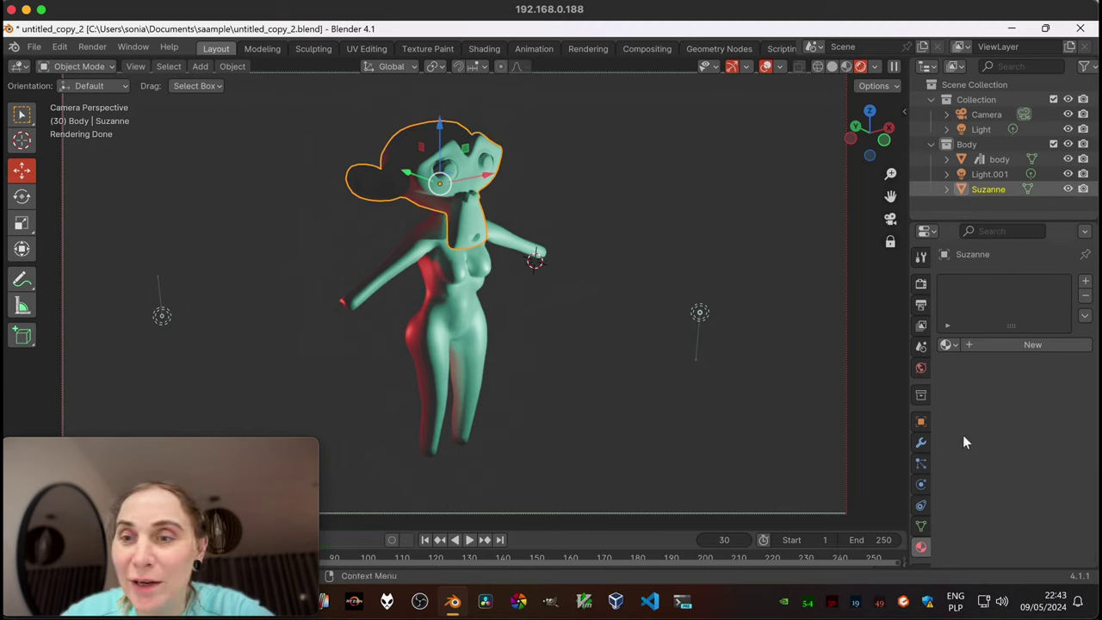
click(949, 345)
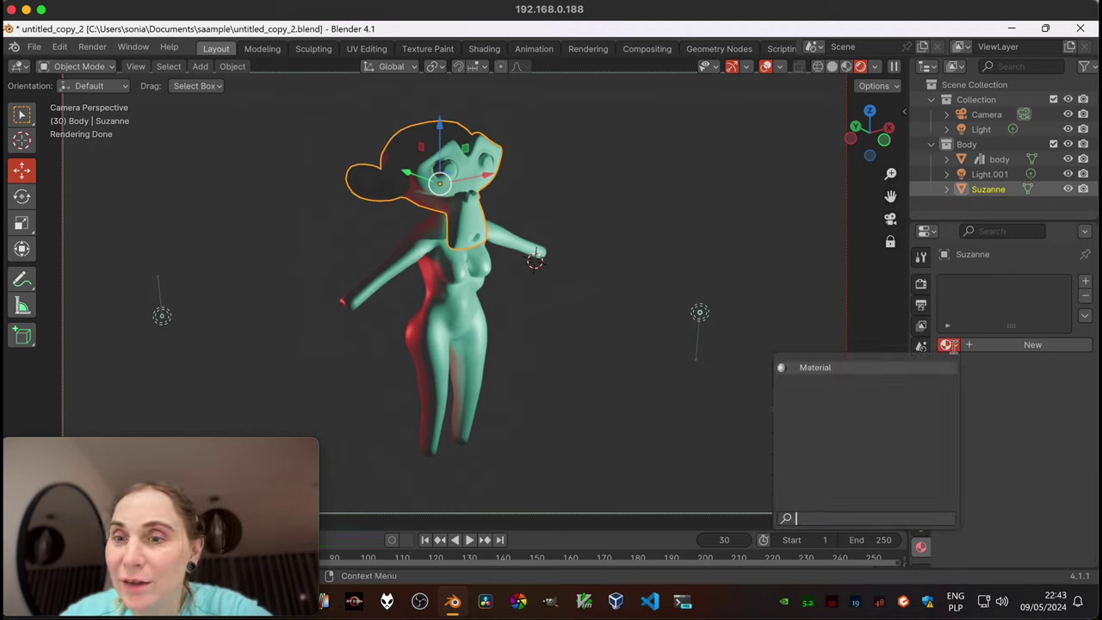
click(815, 369)
click(536, 316)
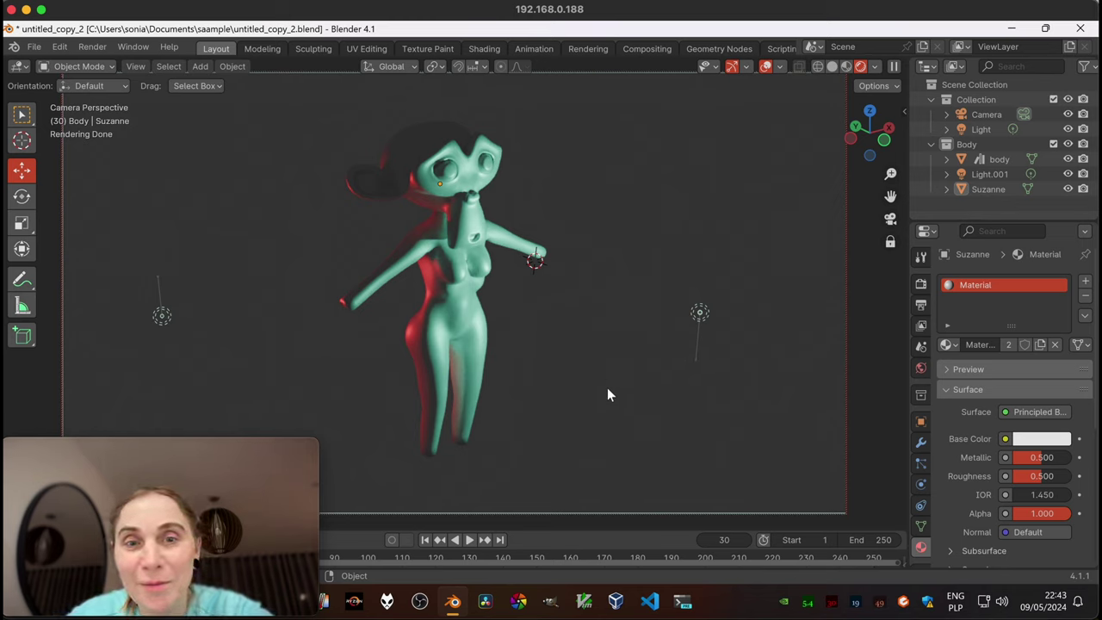
Set the shared material's base colour to purple.
click(1055, 440)
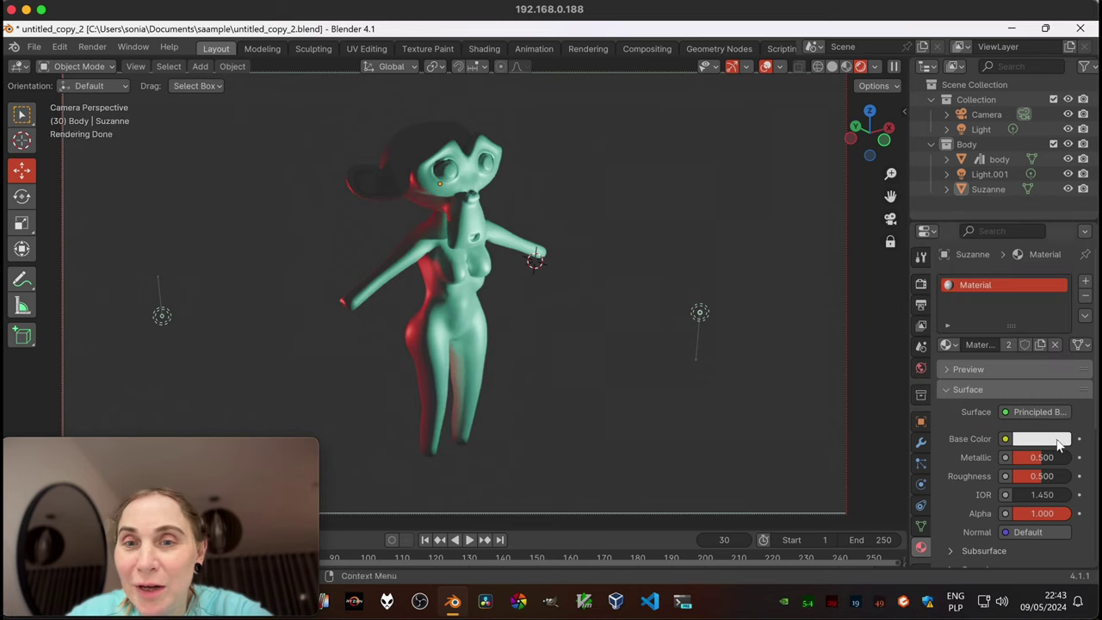
click(1059, 442)
drag(1064, 312, 1059, 258)
click(1029, 302)
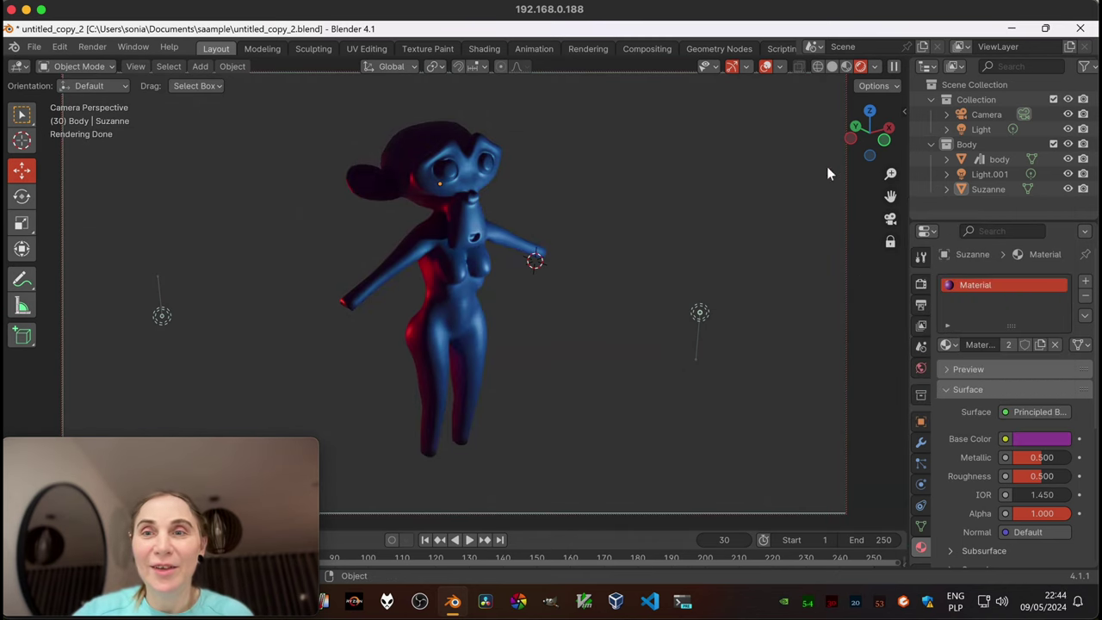
Examine the rendered figure from different angles and review the colour settings of both point lights.
middle_drag(589, 272, 784, 262)
middle_drag(595, 322, 728, 339)
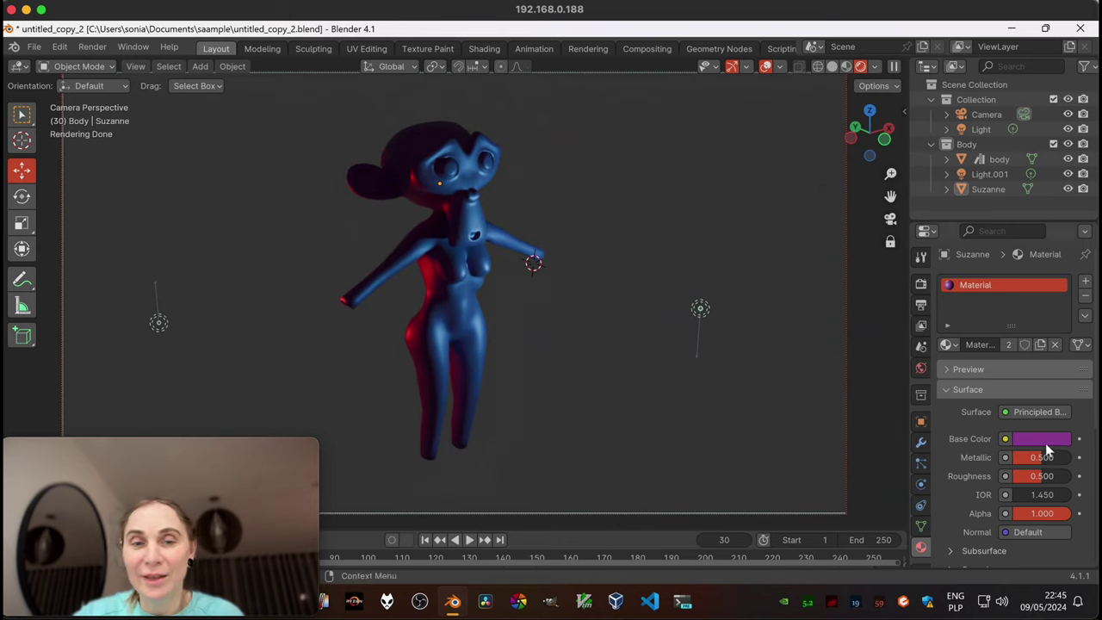
click(698, 310)
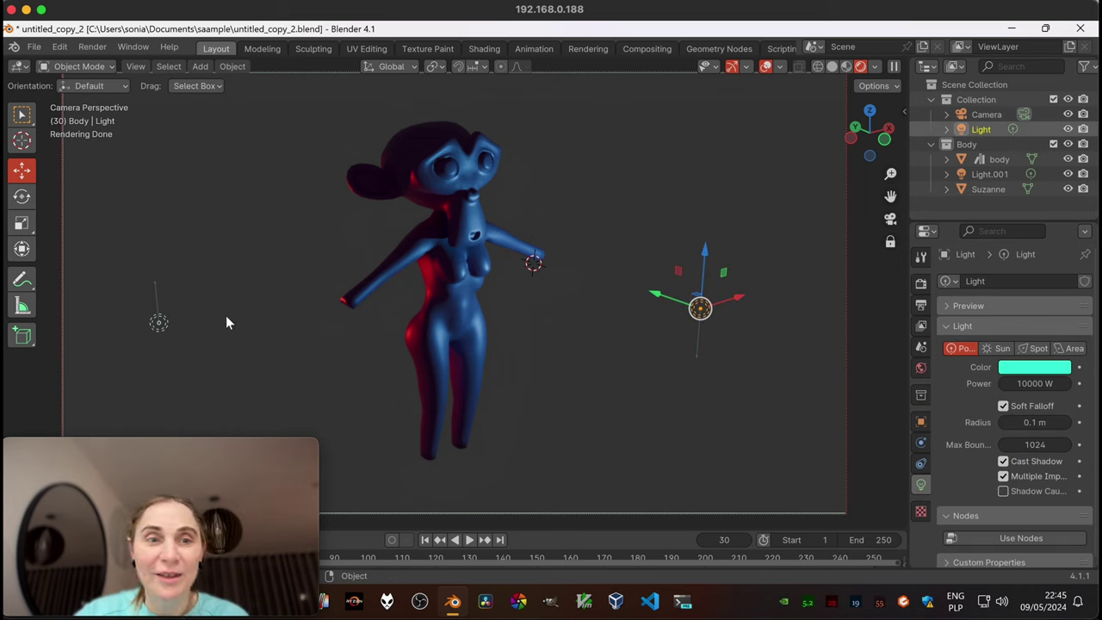
click(159, 322)
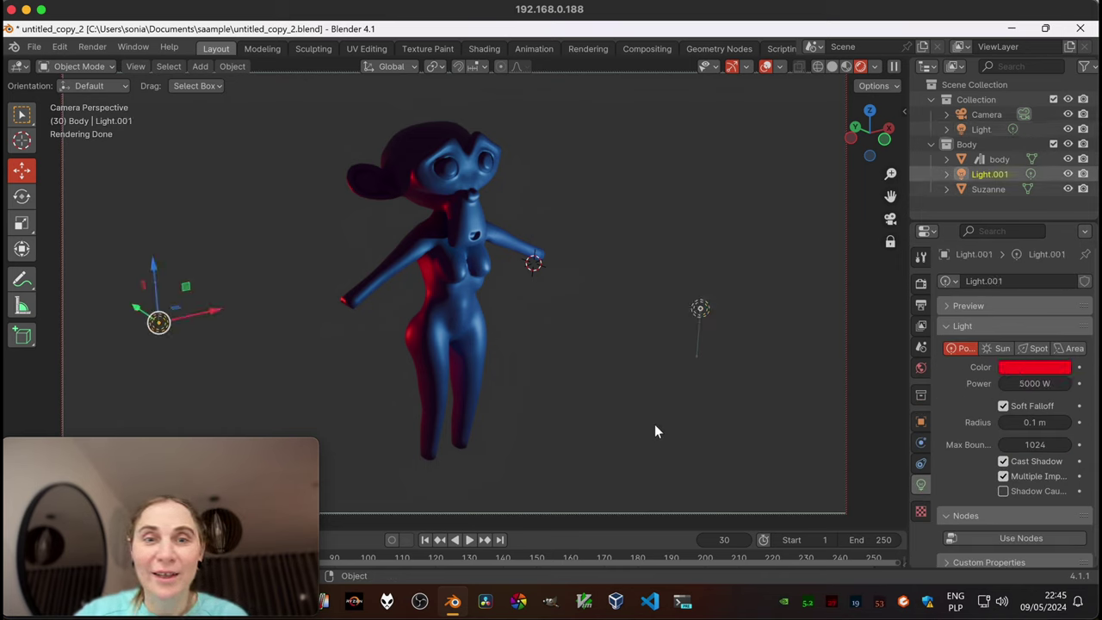
click(632, 353)
middle_drag(648, 354, 626, 361)
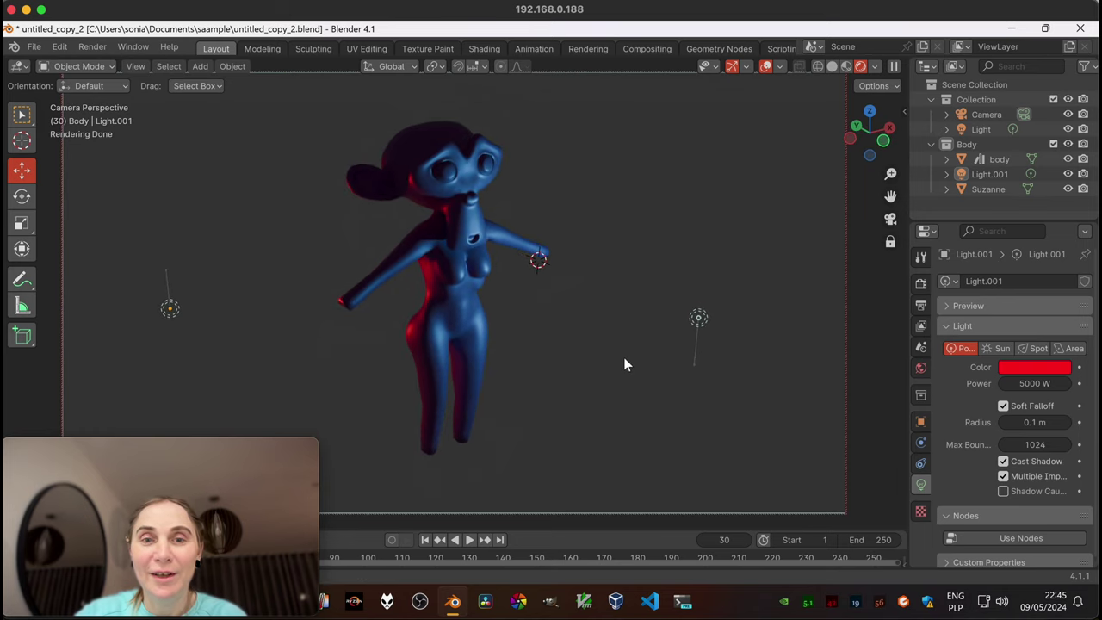
Render the current frame from the camera as a still image and show the scene's render settings.
click(89, 49)
click(98, 66)
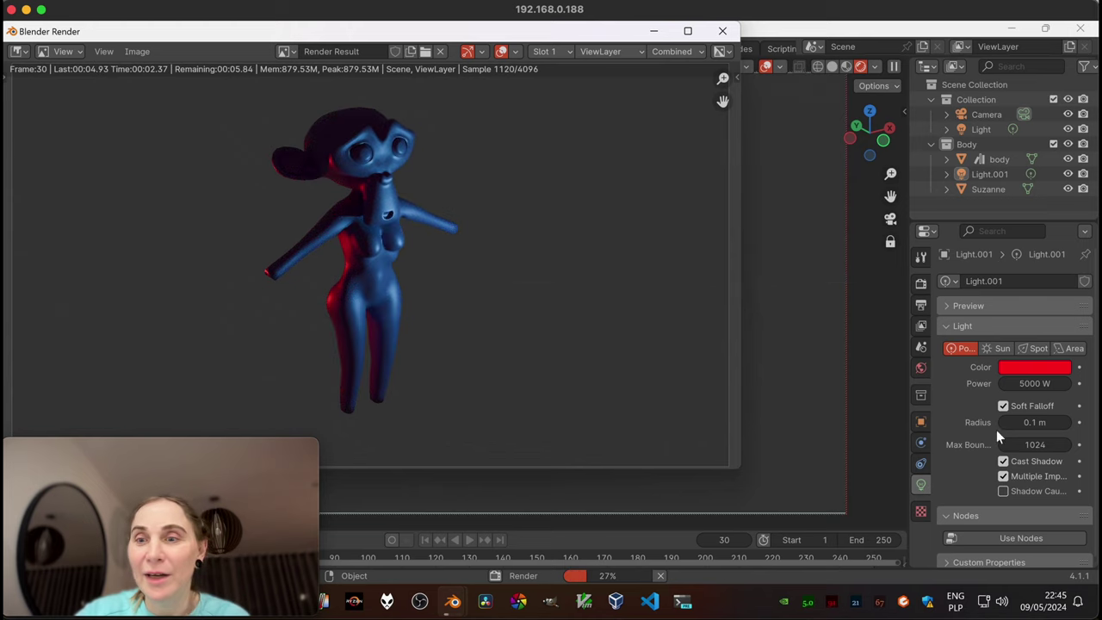
click(920, 290)
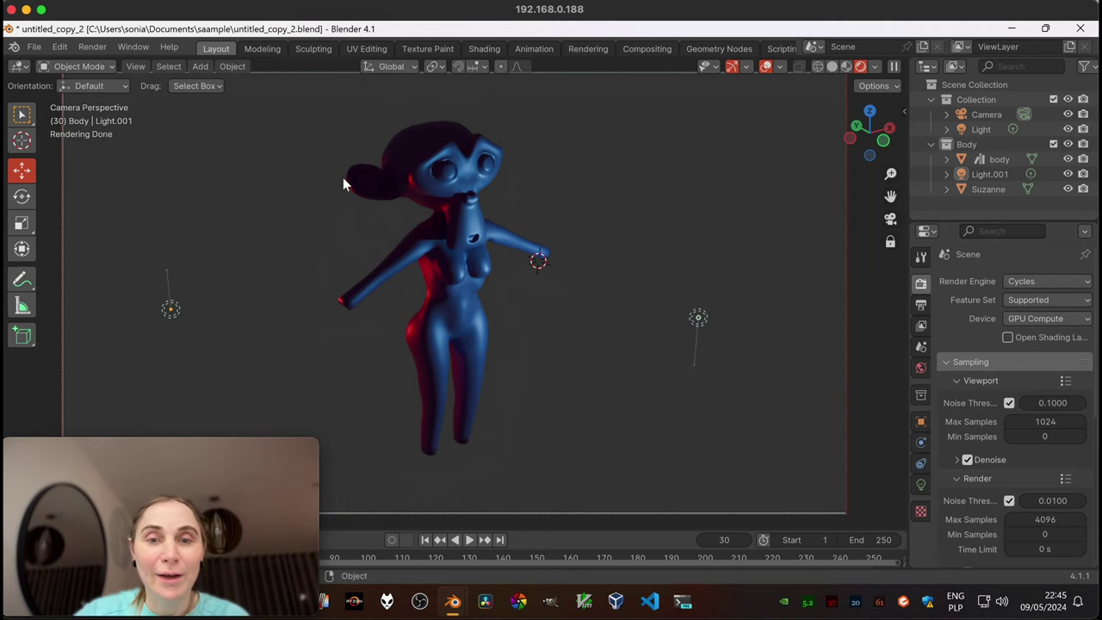
Bring back the finished render, maximize its window and inspect the figure up close and as a whole.
key(F11)
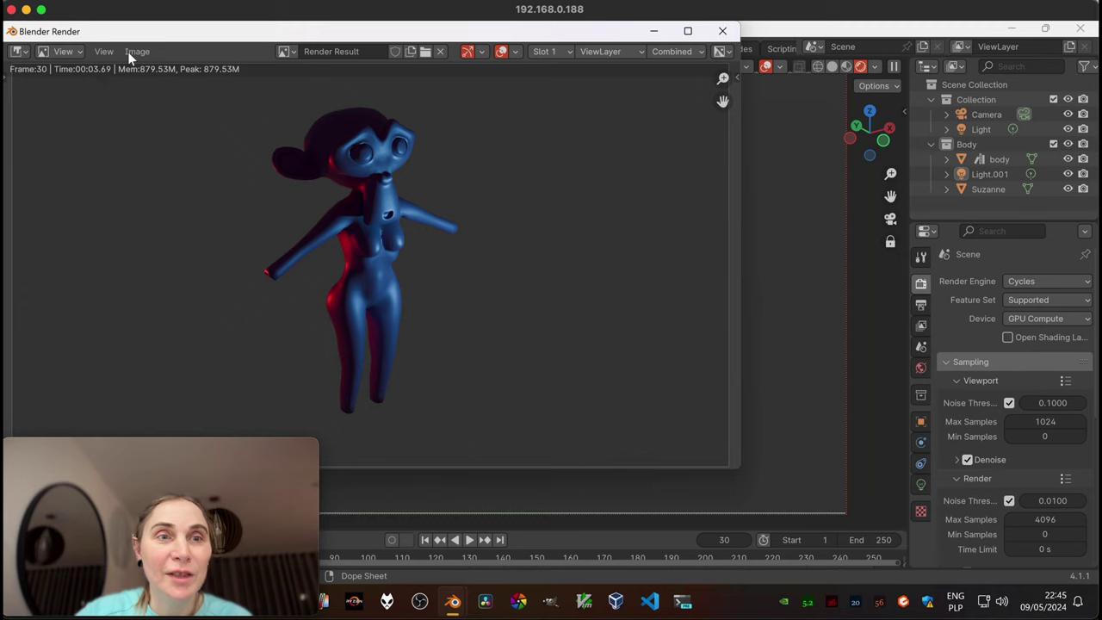
drag(190, 46, 289, 75)
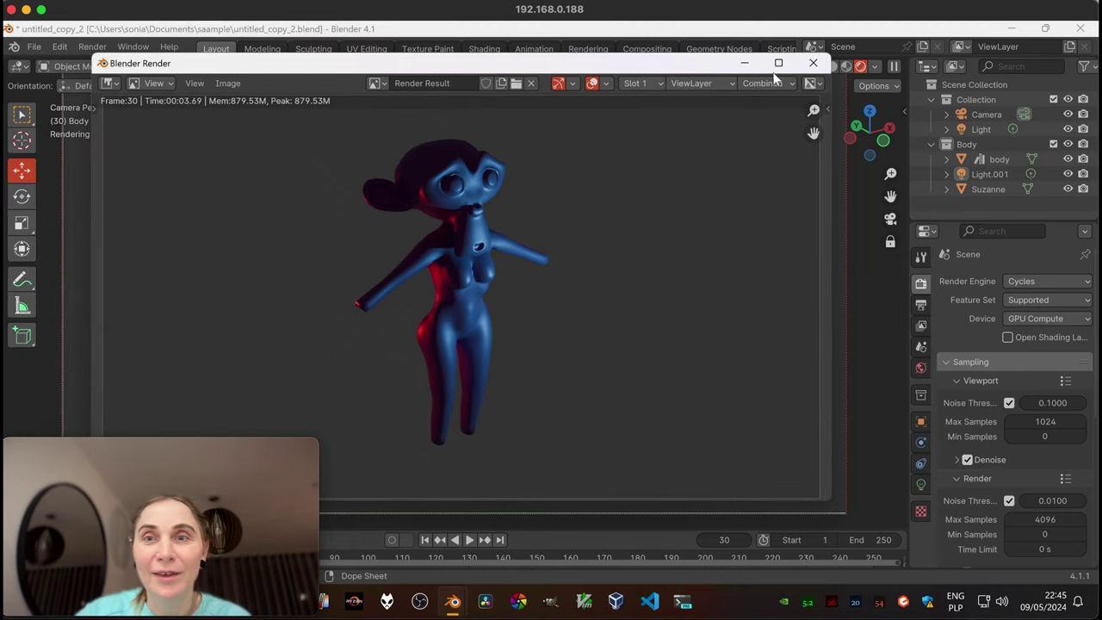
click(775, 62)
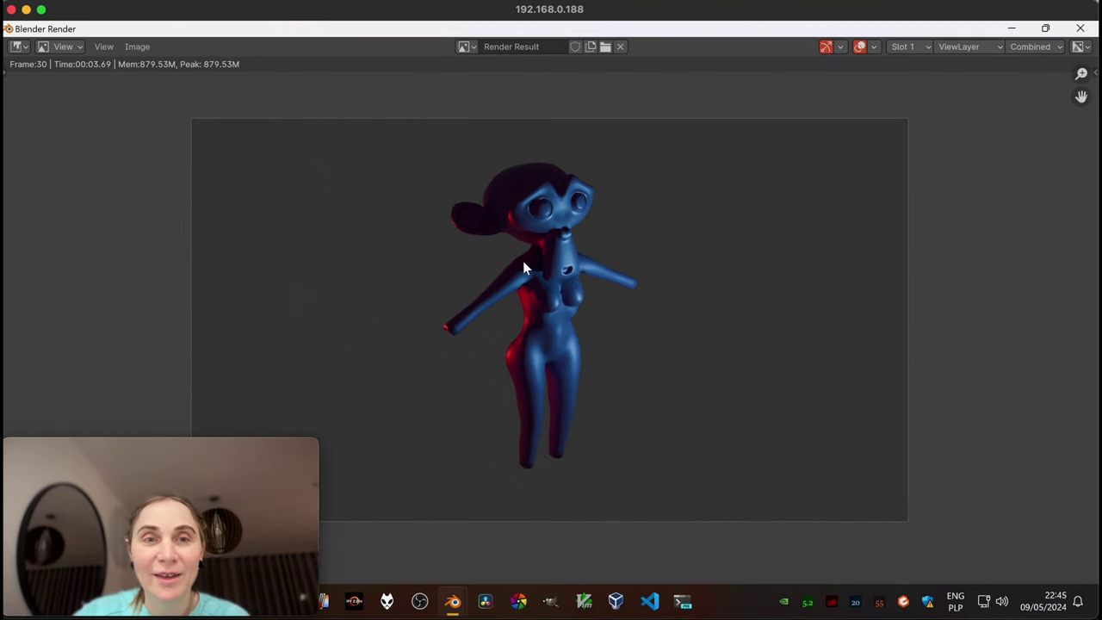
scroll(526, 257, up, 5)
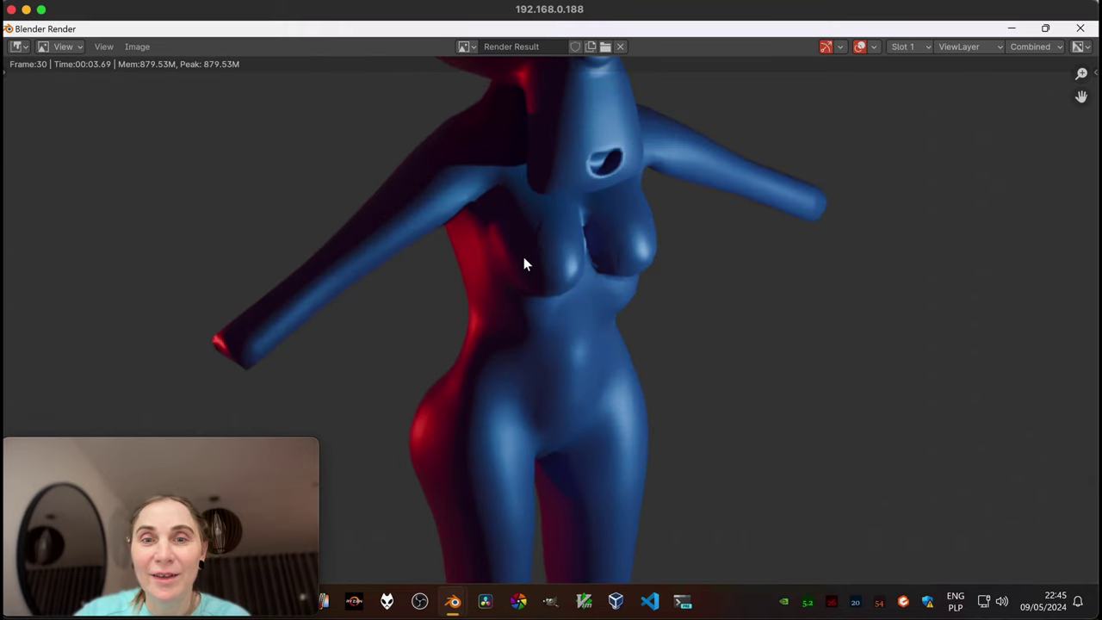
scroll(525, 258, down, 3)
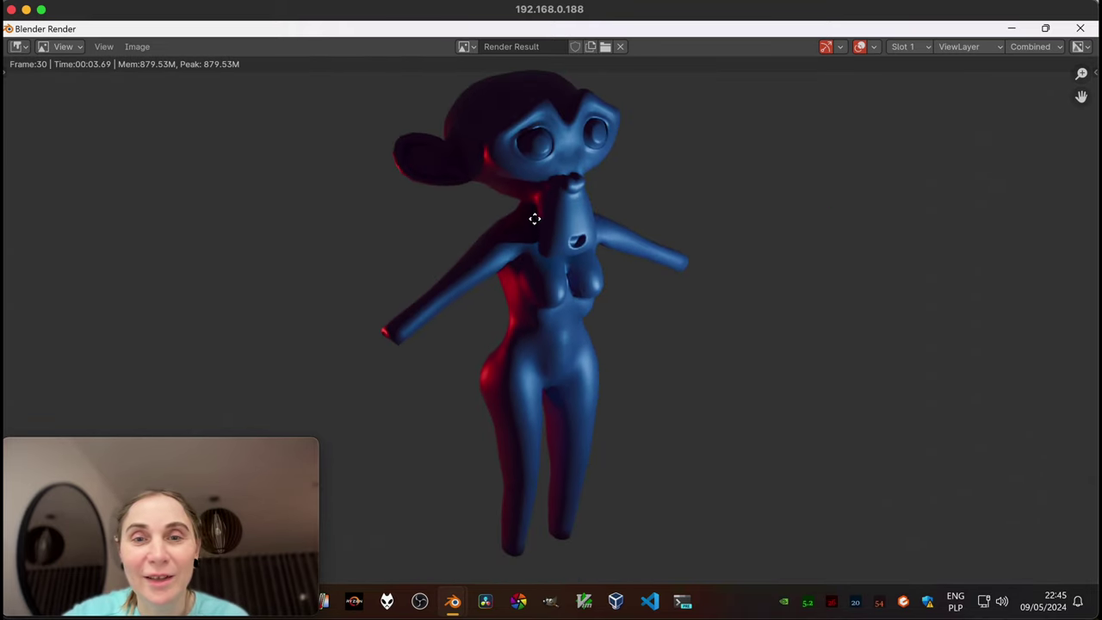